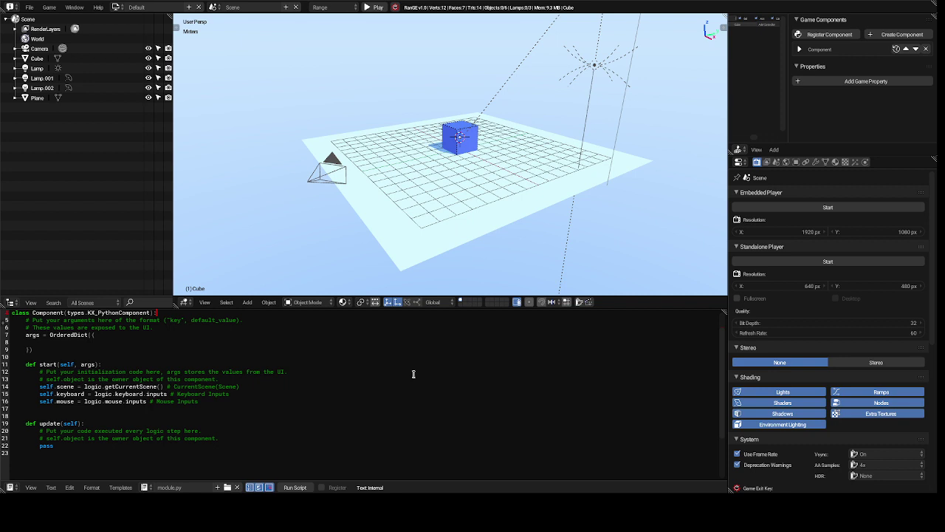
- Examine the 3D viewport's tool shelf and transform properties, and try selecting and deselecting all objects
type(":")
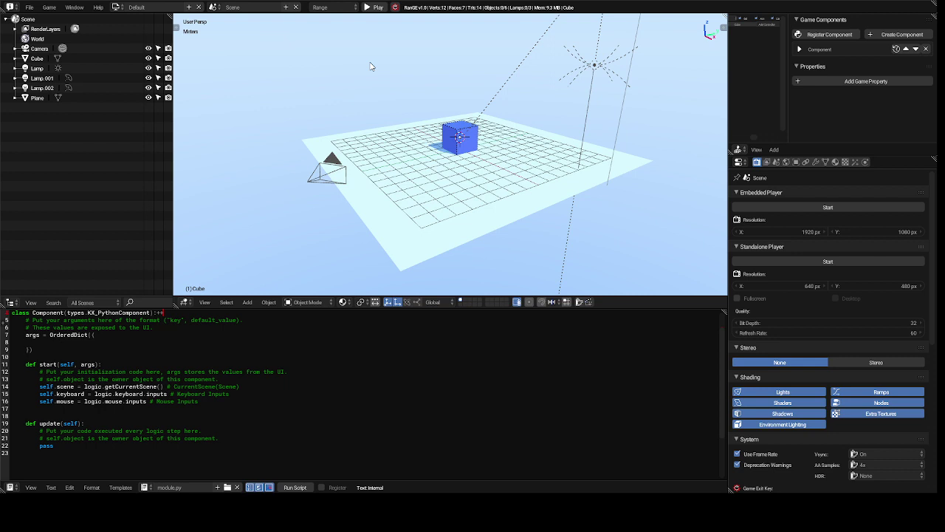
key("t")
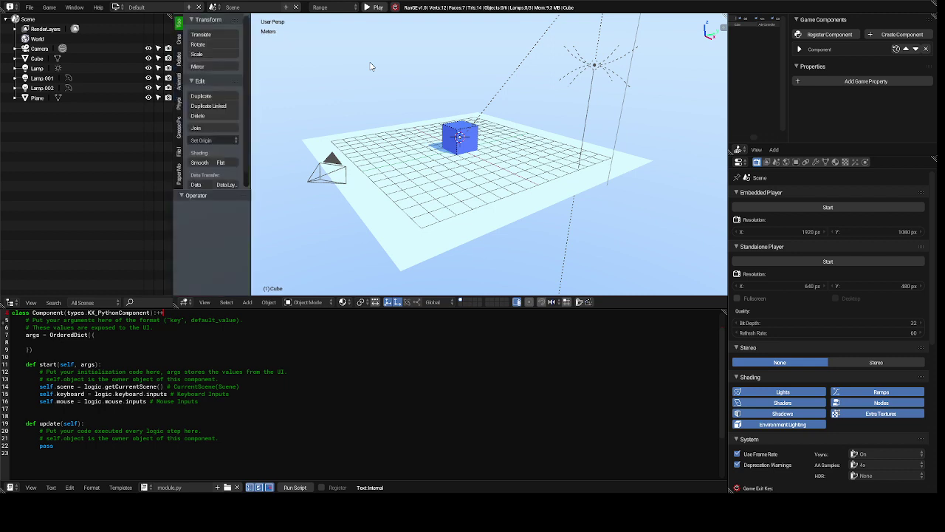
key("t")
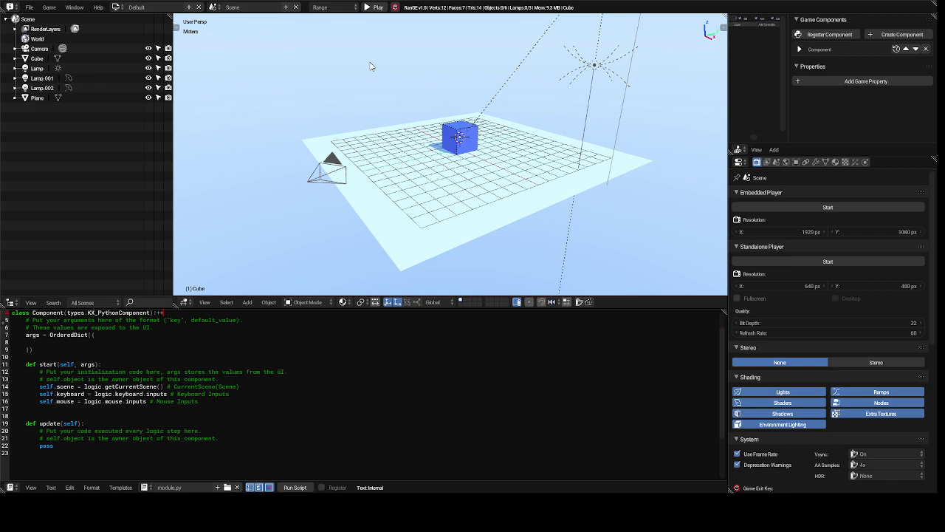
key("a")
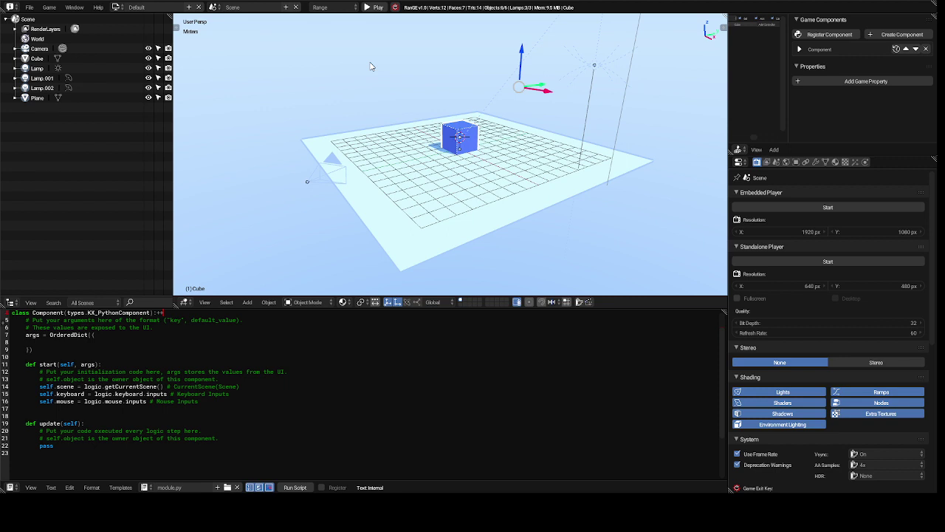
key("a")
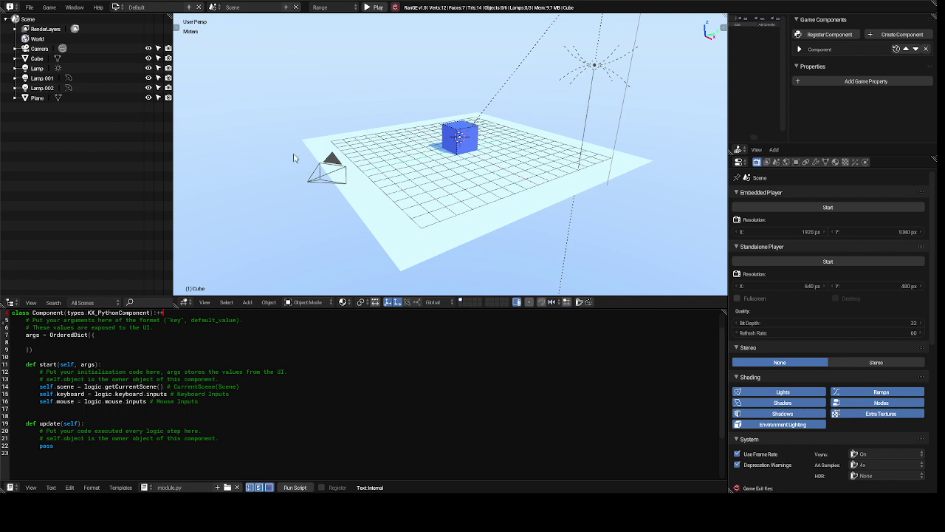
key("n")
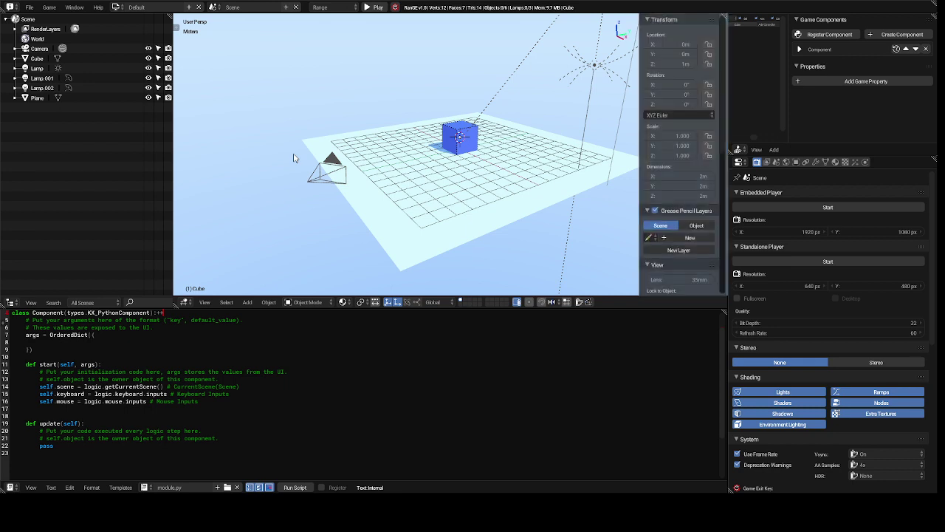
key("n")
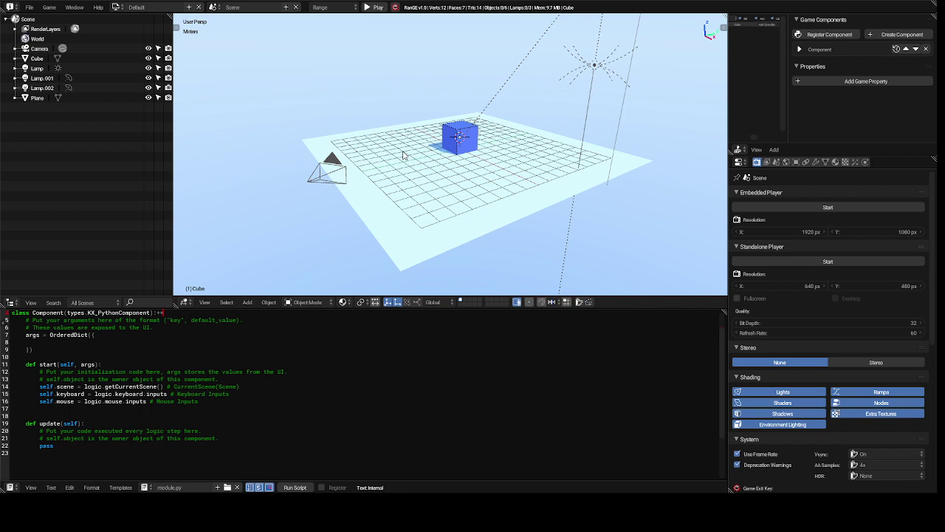
scroll(403, 155, "up", 2)
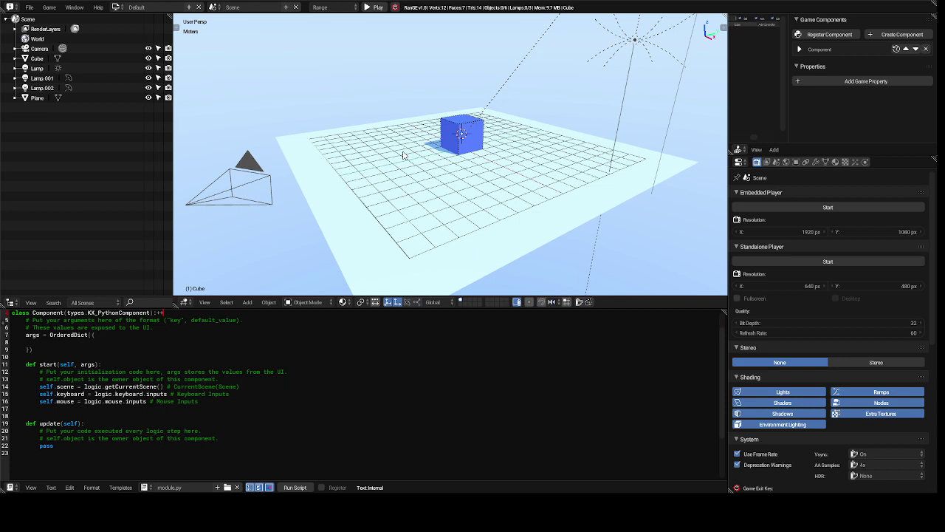
scroll(404, 155, "up", 2)
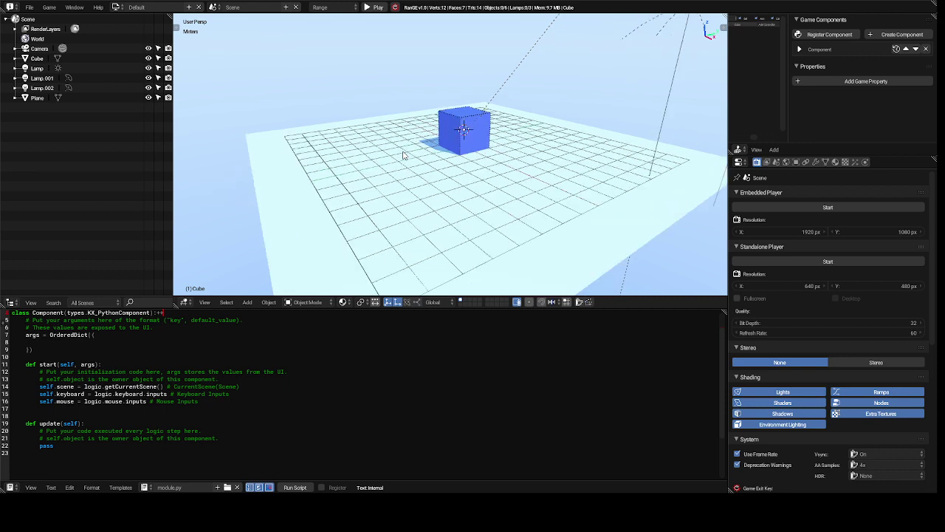
scroll(403, 155, "down", 2)
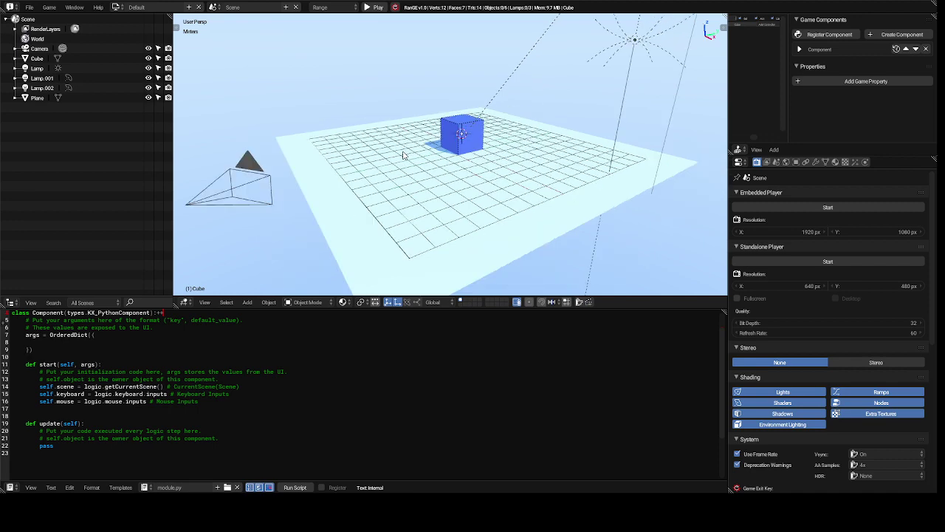
scroll(403, 155, "down", 5)
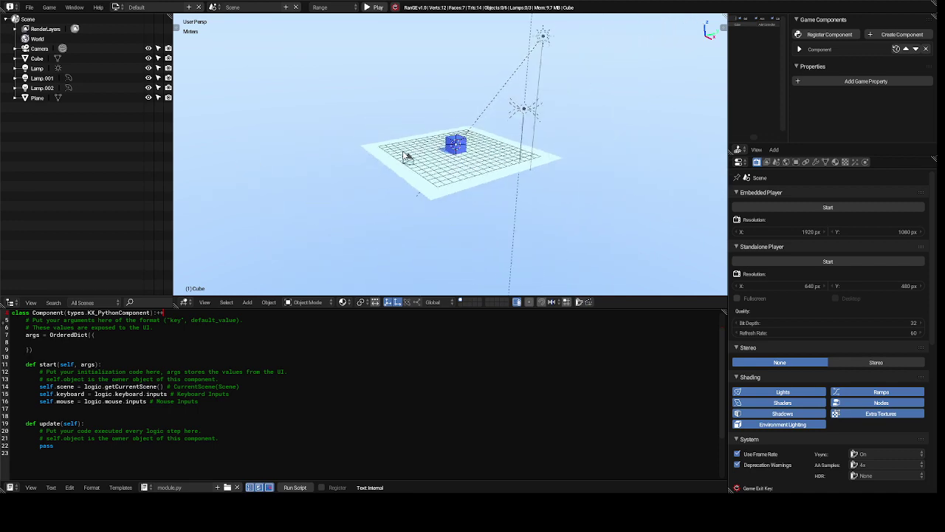
scroll(403, 155, "up", 5)
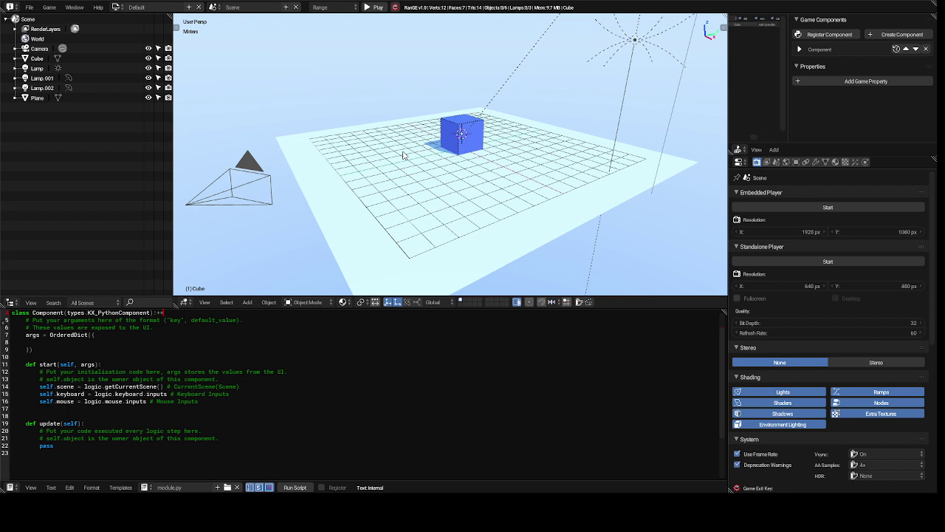
middle_click_drag(404, 155, 403, 155)
- Delete the blue cube from the scene
left_click(449, 141)
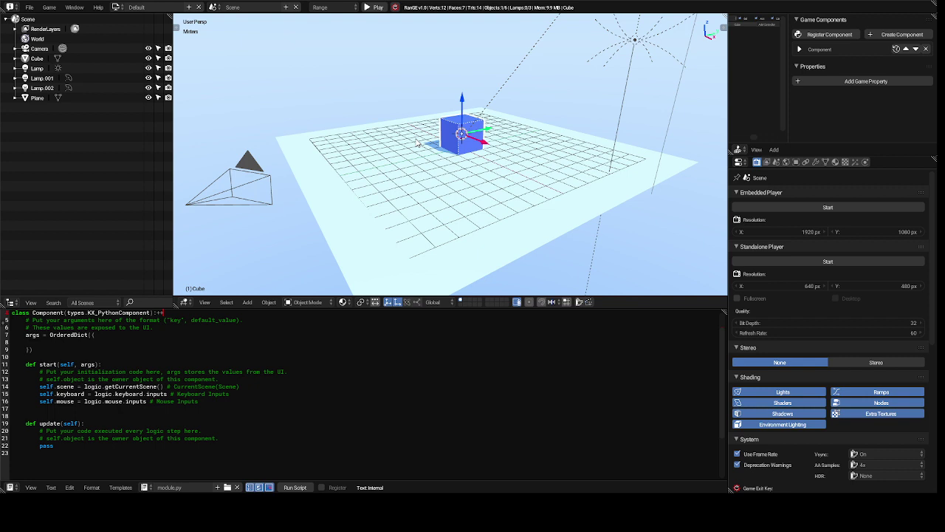
key("alt+a")
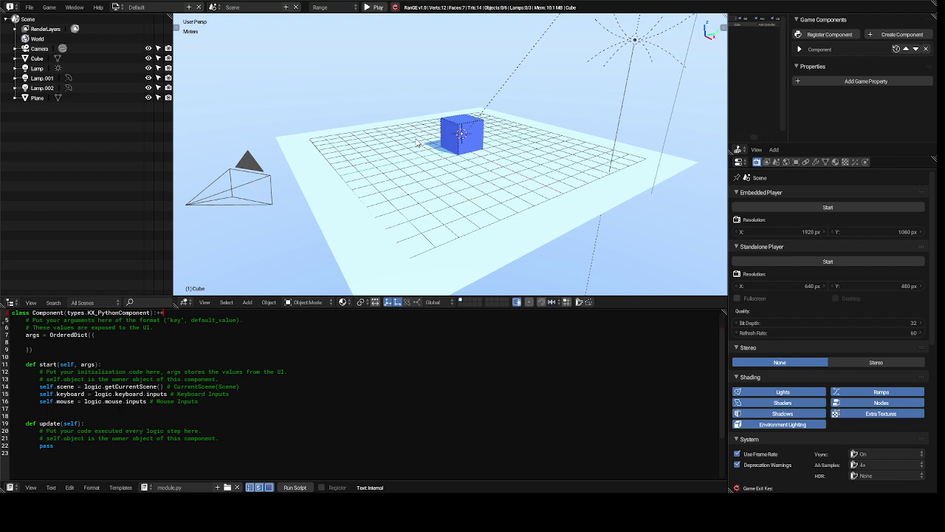
left_click(469, 137)
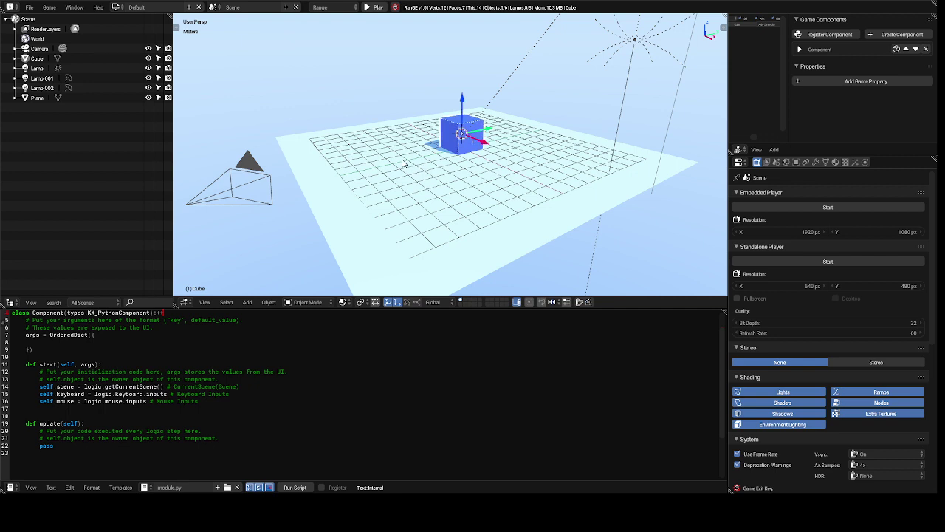
key("x")
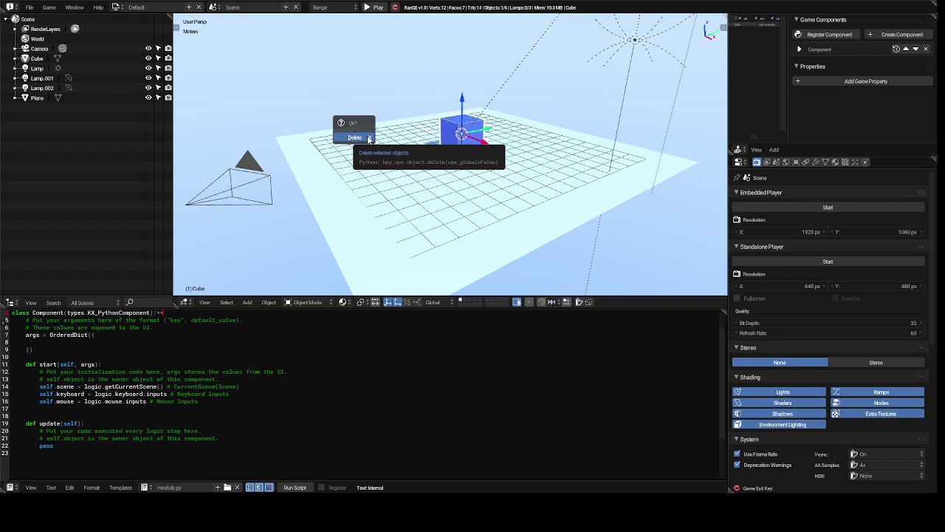
left_click(355, 137)
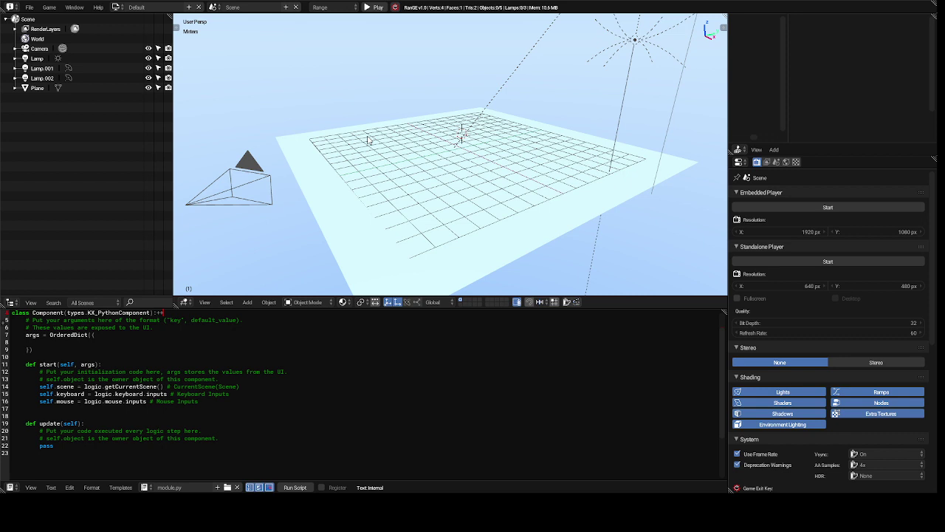
- Add a new cube mesh at the 3D cursor
key("shift+a")
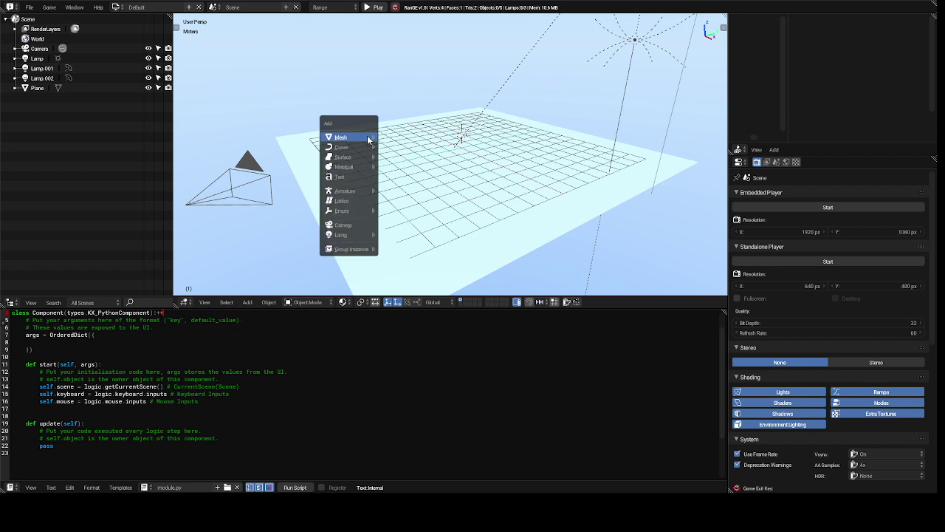
mouse_move(369, 138)
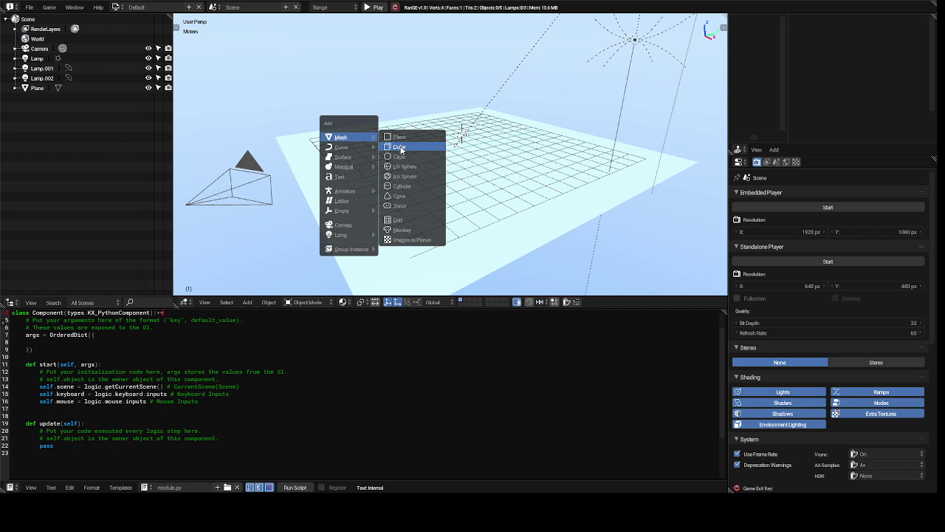
left_click(399, 148)
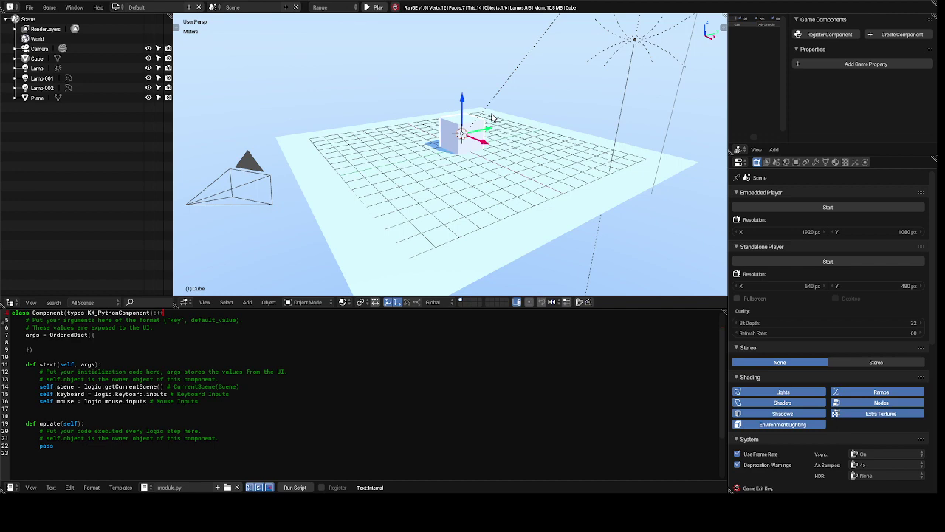
- Create a new material for the cube and set its diffuse colour to light green
scroll(493, 118, "up", 5)
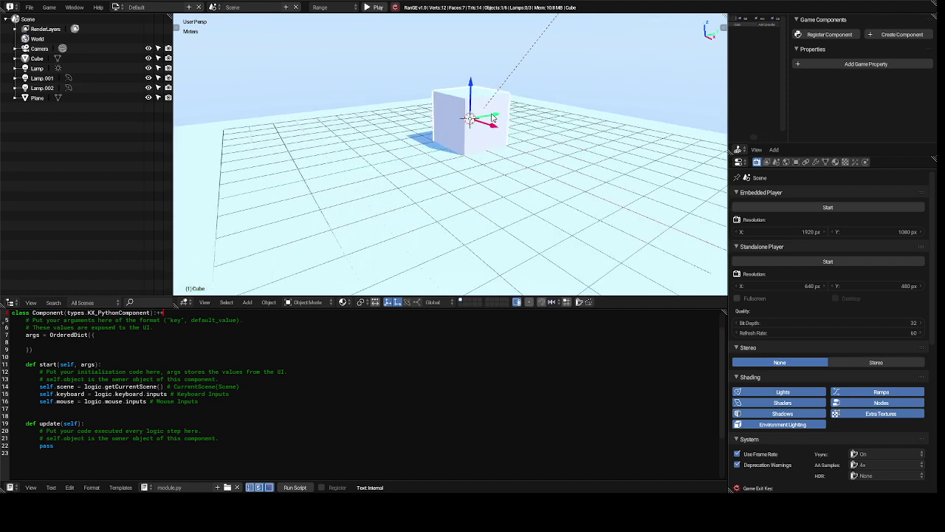
scroll(492, 118, "up", 2)
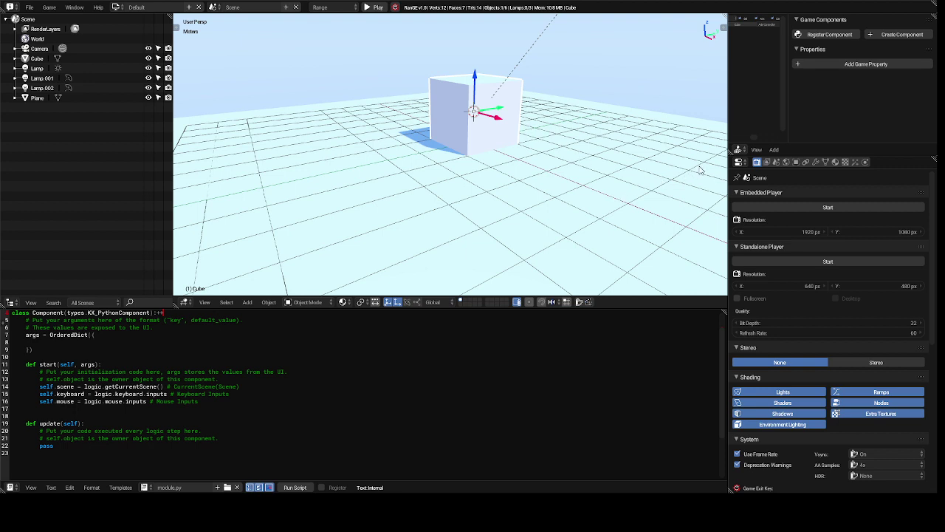
left_click(836, 163)
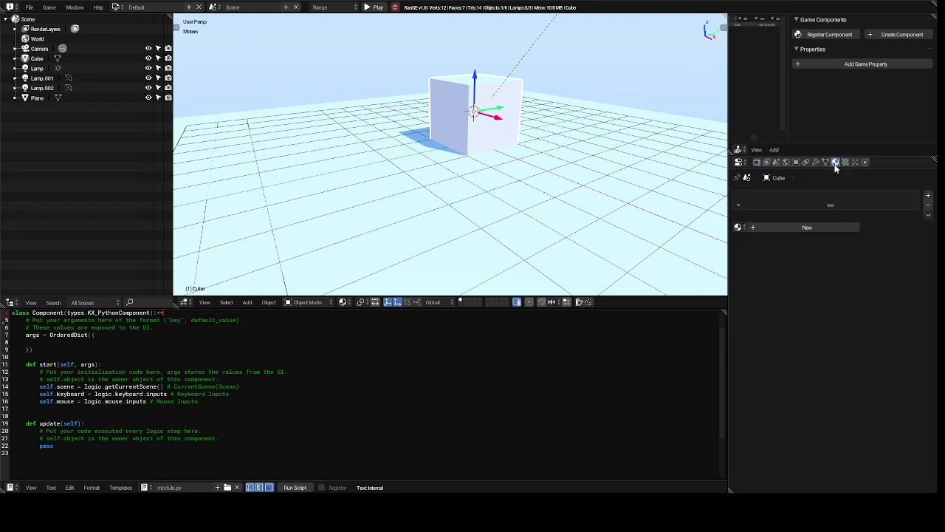
left_click(794, 228)
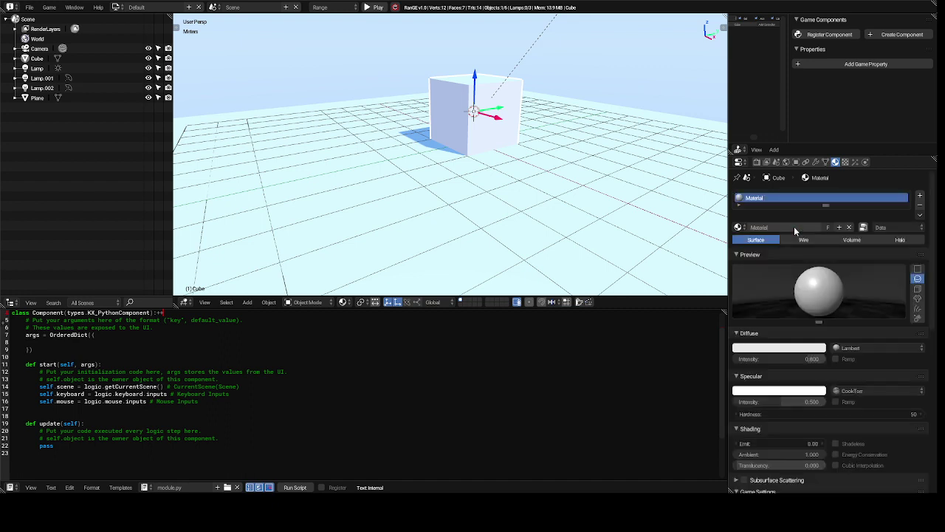
left_click(758, 348)
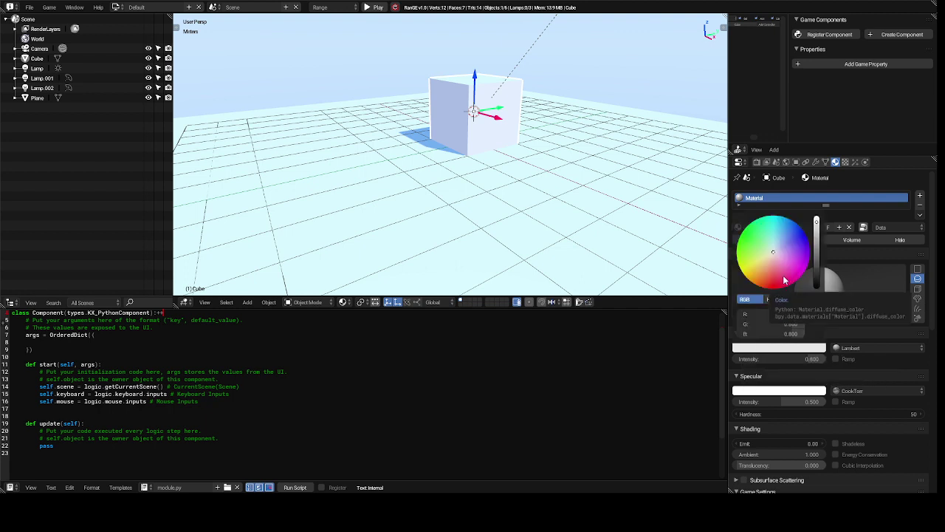
mouse_move(781, 271)
left_mouse_down()
mouse_move(793, 265)
mouse_move(791, 235)
mouse_move(776, 218)
mouse_move(756, 219)
mouse_move(749, 255)
left_mouse_up()
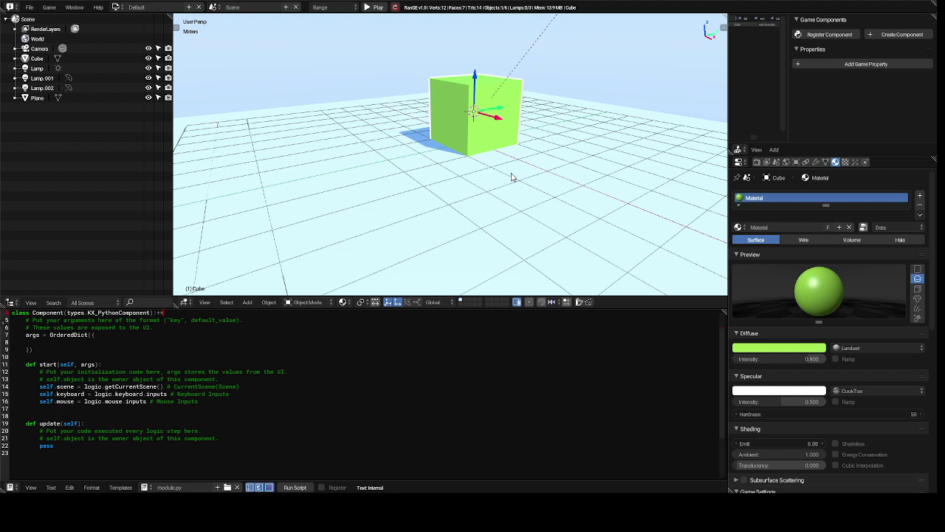
- Switch the screen layout to Game Logic
scroll(512, 178, "down", 2)
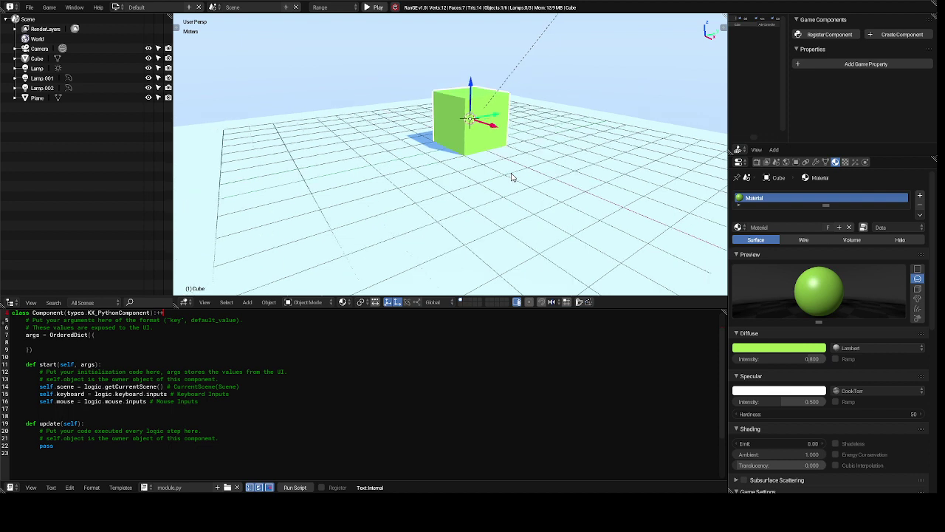
scroll(512, 177, "down", 2)
scroll(512, 178, "down", 2)
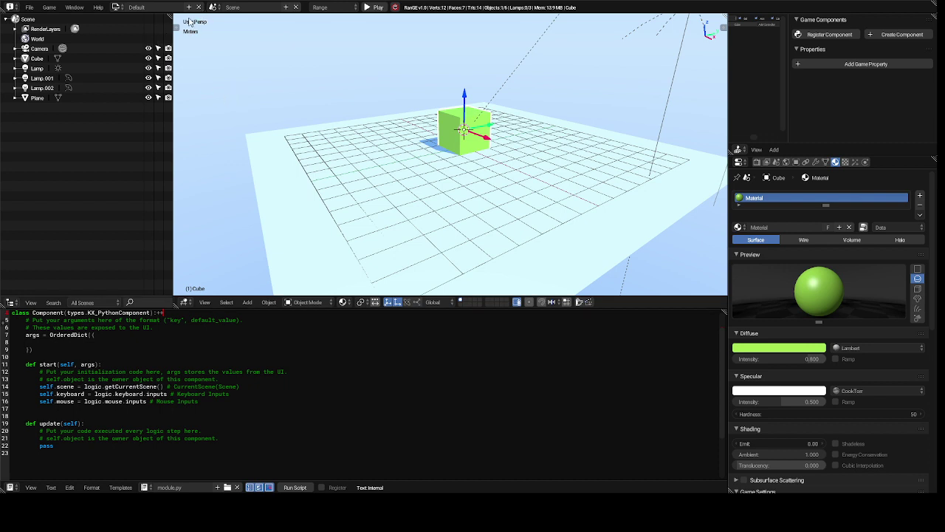
left_click(117, 8)
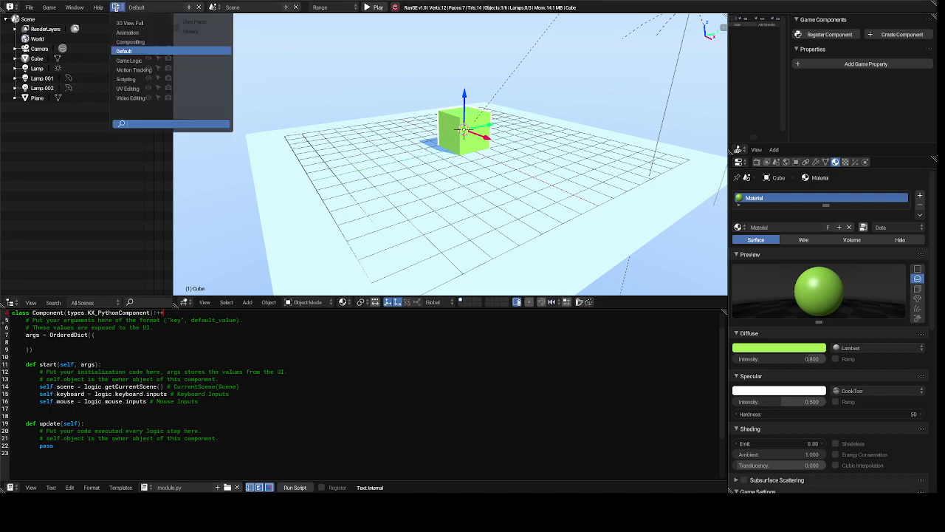
left_click(155, 59)
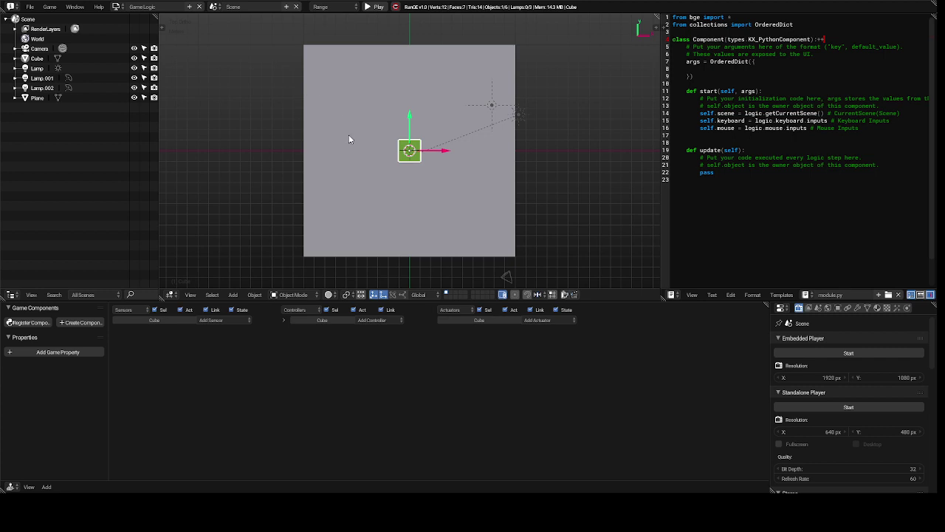
- Add two Keyboard sensors to the cube's logic
left_click(223, 321)
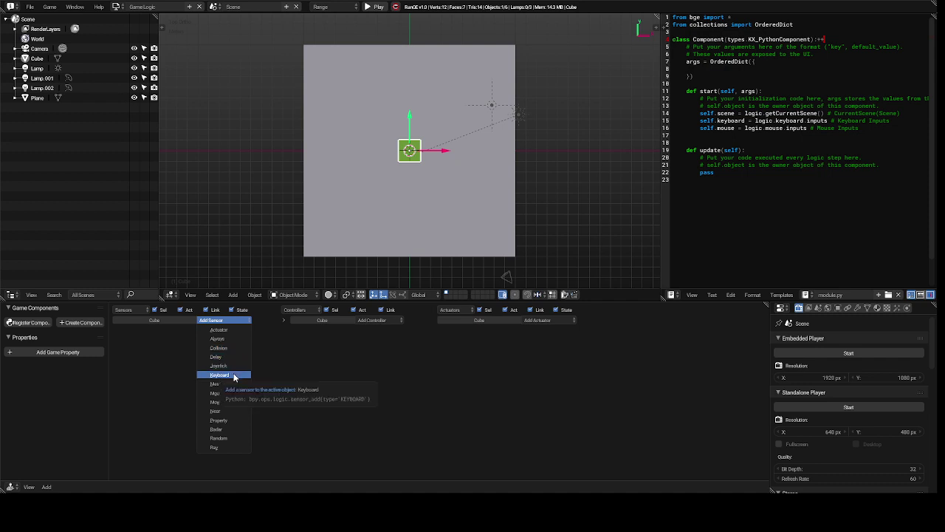
left_click(234, 376)
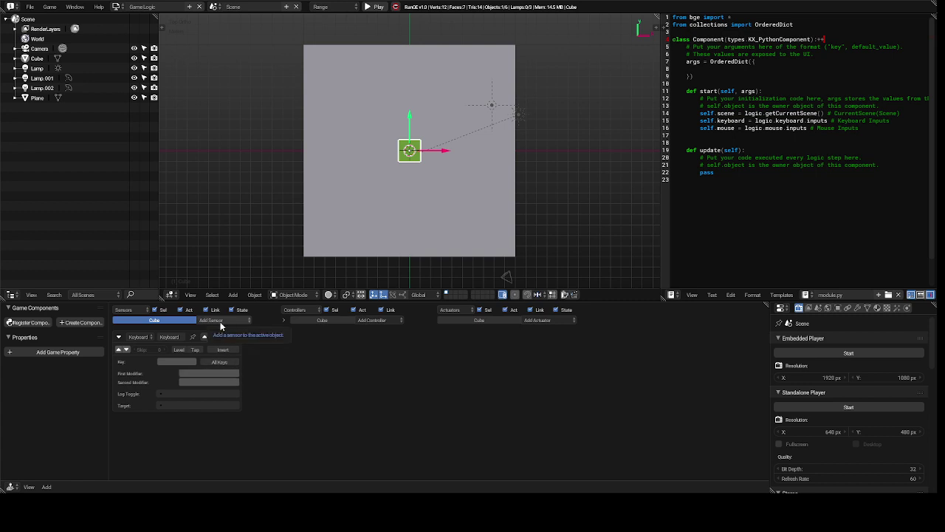
left_click(220, 322)
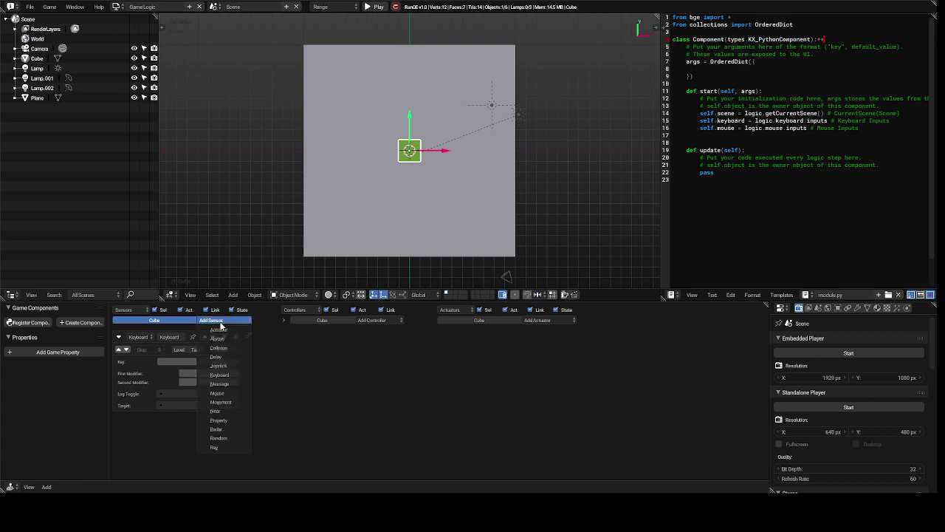
left_click(228, 375)
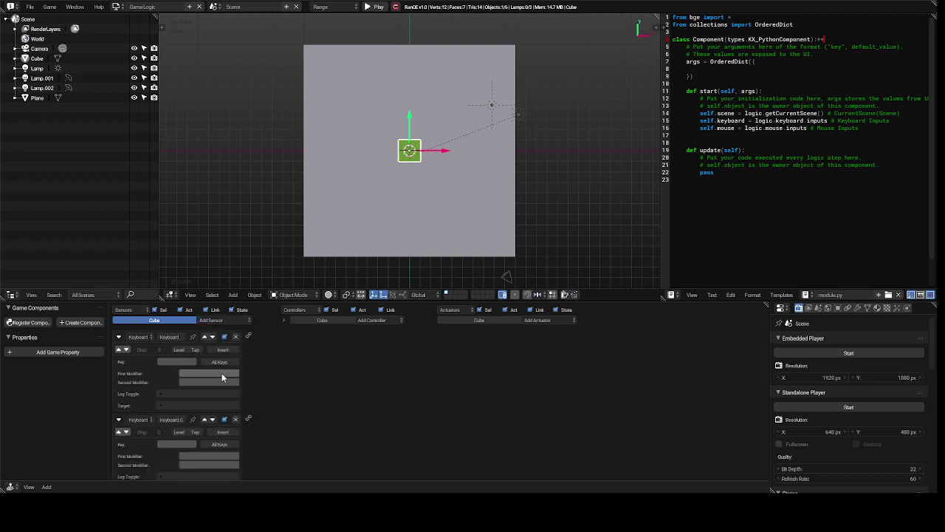
- Assign the Up Arrow key to the first Keyboard sensor and the Down Arrow key to the second
left_click(185, 363)
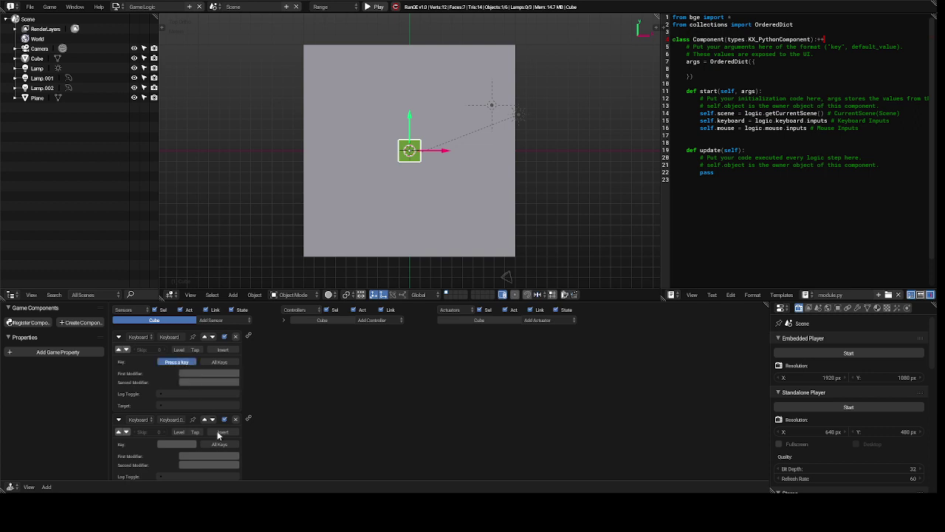
key("Up")
left_click(177, 443)
- Add two And controllers to the cube and link each Keyboard sensor to its own controller
left_click(369, 321)
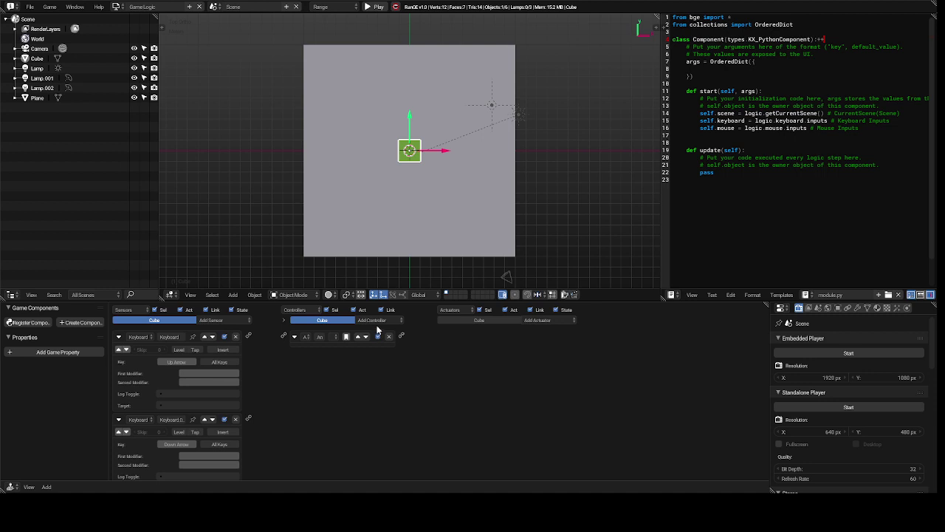
left_click(376, 322)
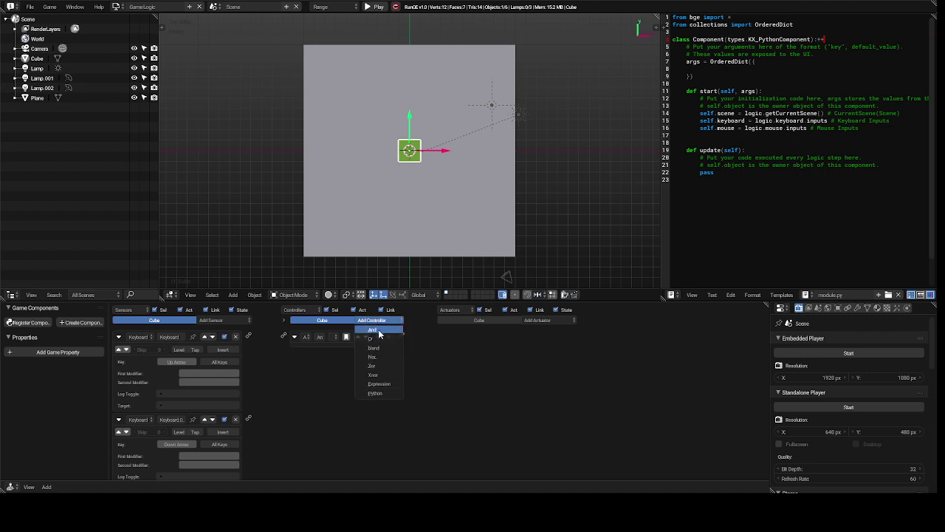
left_click(377, 330)
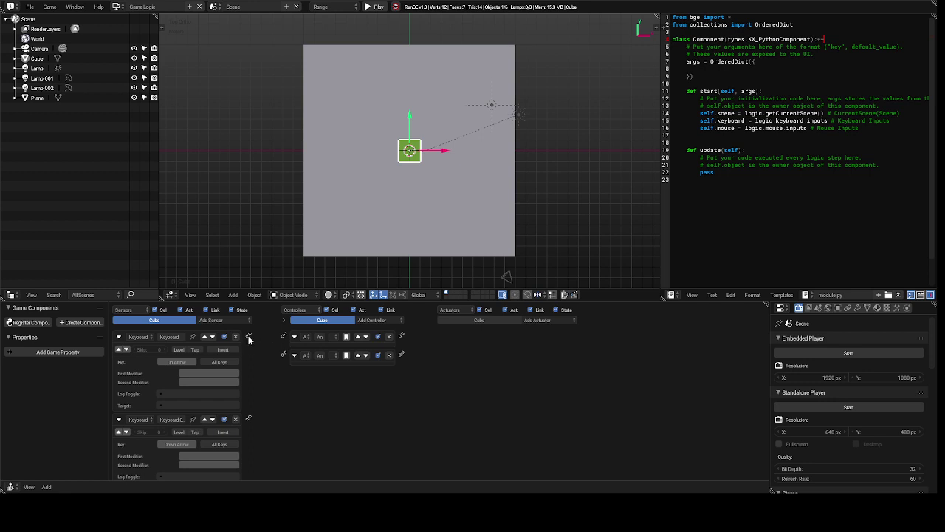
left_click_drag(249, 336, 281, 340)
left_click_drag(250, 420, 283, 356)
- Add two Motion actuators to the cube and set both to the Character Motion type
left_click(542, 320)
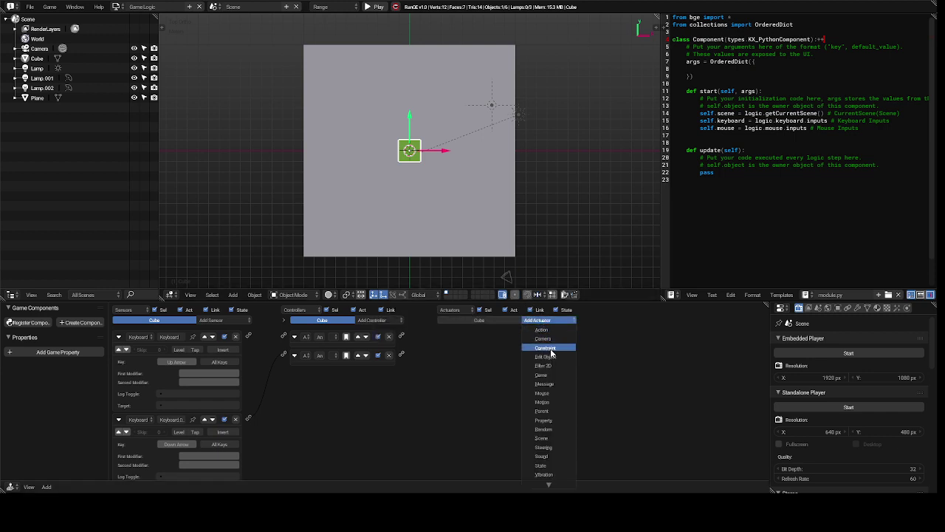
left_click(553, 405)
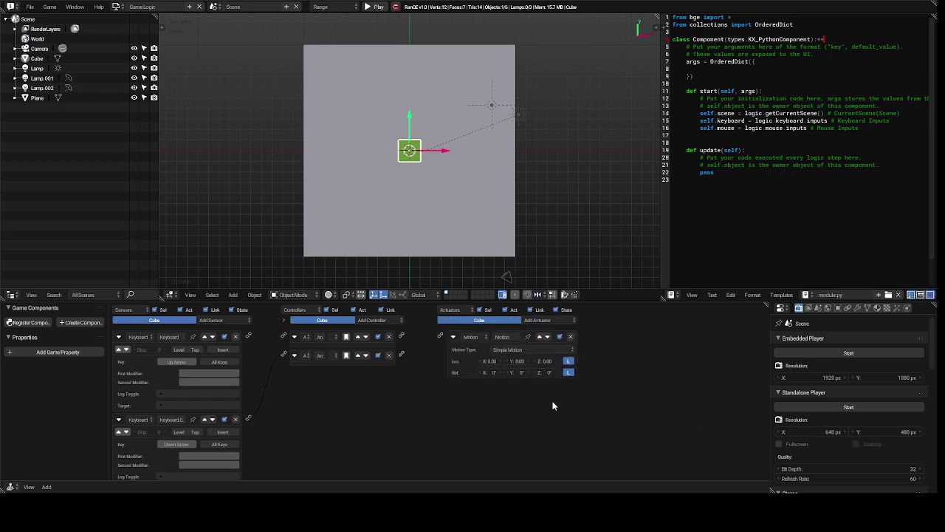
left_click(536, 351)
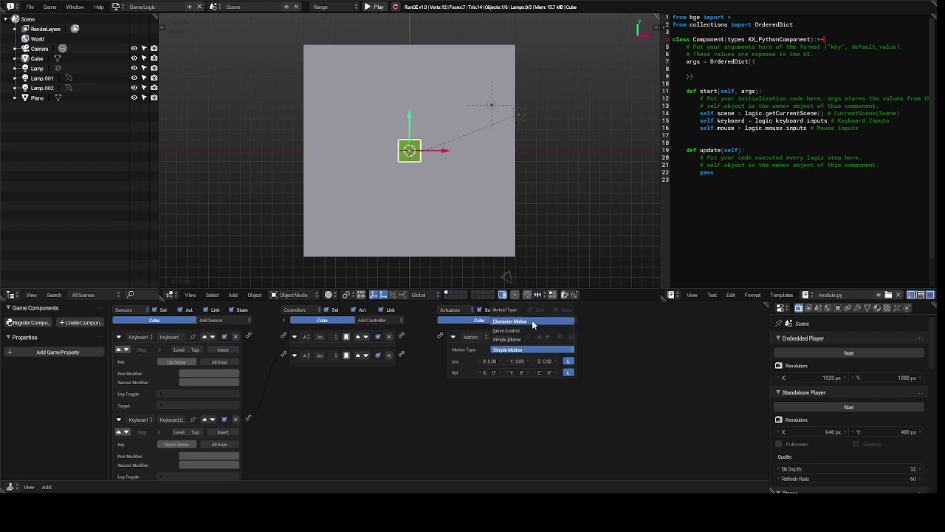
left_click(531, 321)
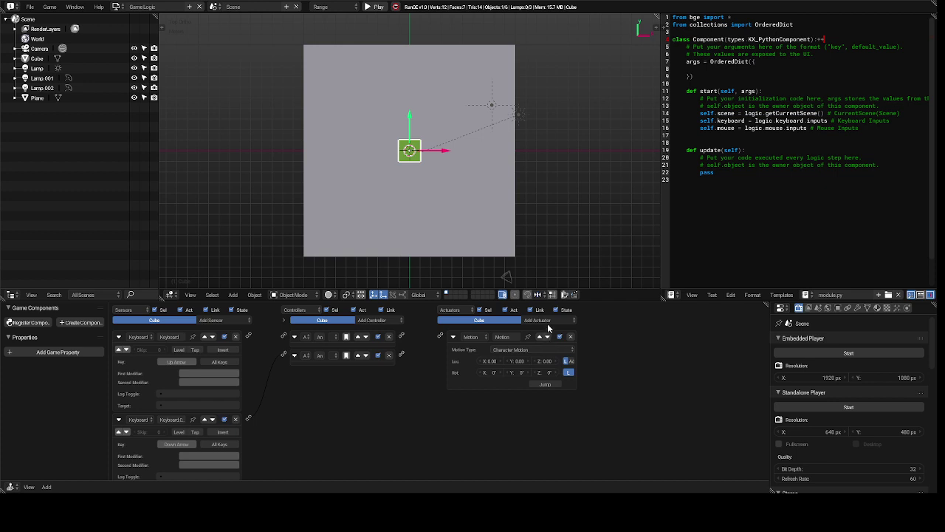
left_click(546, 322)
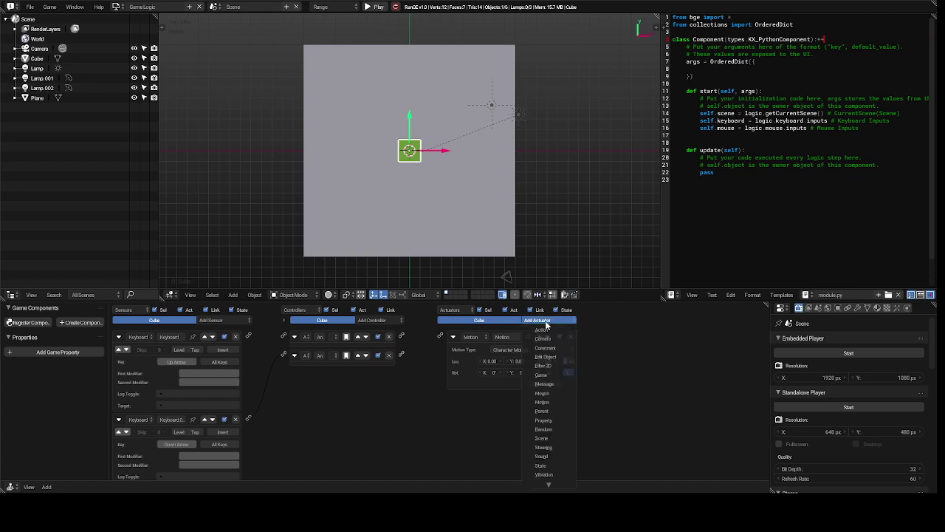
left_click(552, 401)
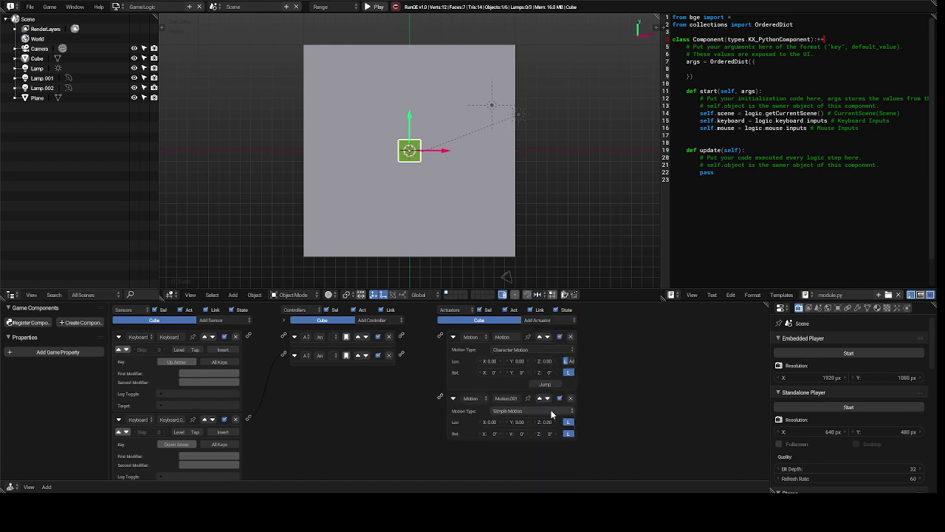
left_click(550, 411)
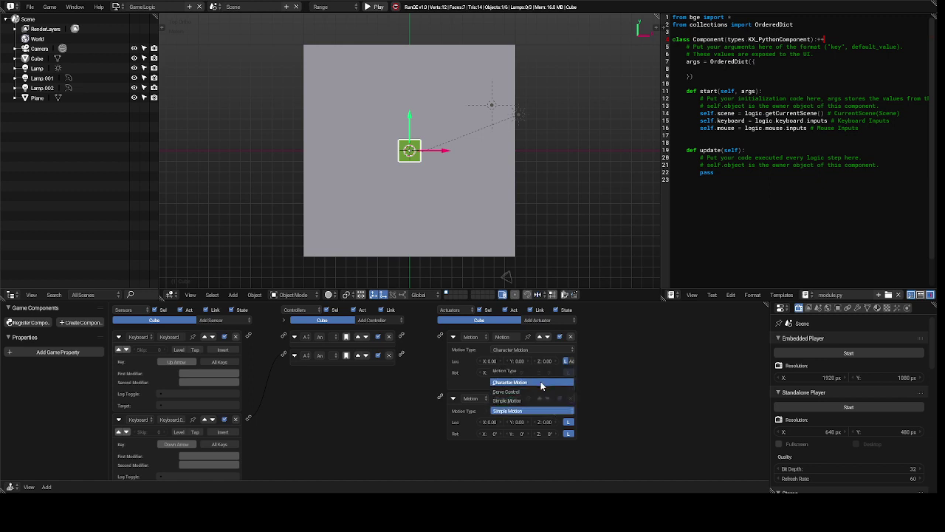
left_click(541, 382)
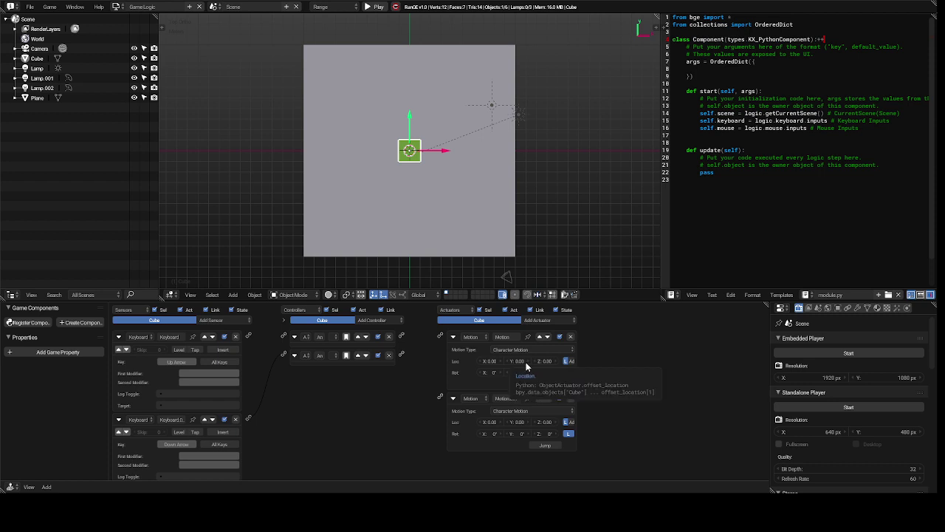
- Set the Y location to 0.30 in the first Motion actuator and -0.30 in the second
left_click(527, 361)
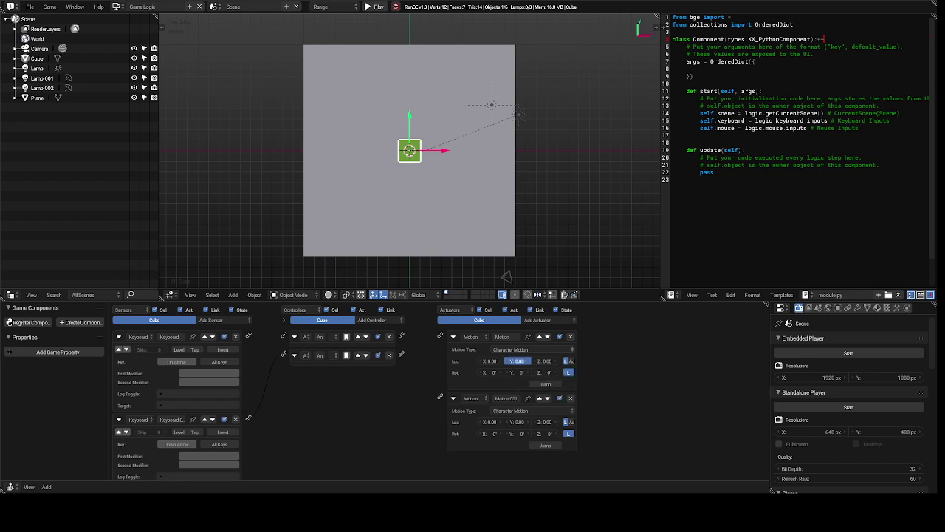
left_click(526, 361)
left_click(507, 423)
left_click(508, 424)
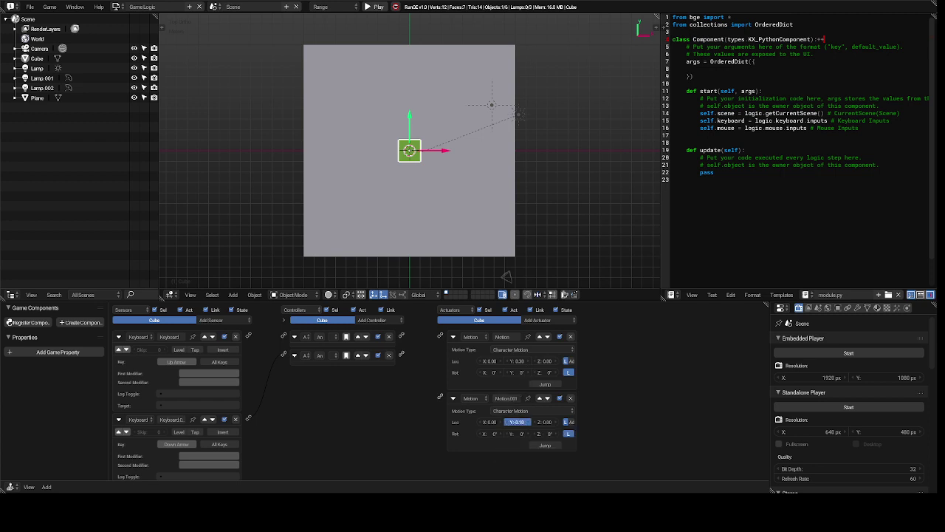
left_click(508, 424)
- Link the first And controller to the first Motion actuator and the second controller to the second actuator
left_click_drag(427, 342, 406, 338)
left_click_drag(437, 395, 437, 378)
left_click_drag(442, 336, 404, 338)
left_click_drag(404, 339, 439, 337)
left_click_drag(248, 336, 285, 338)
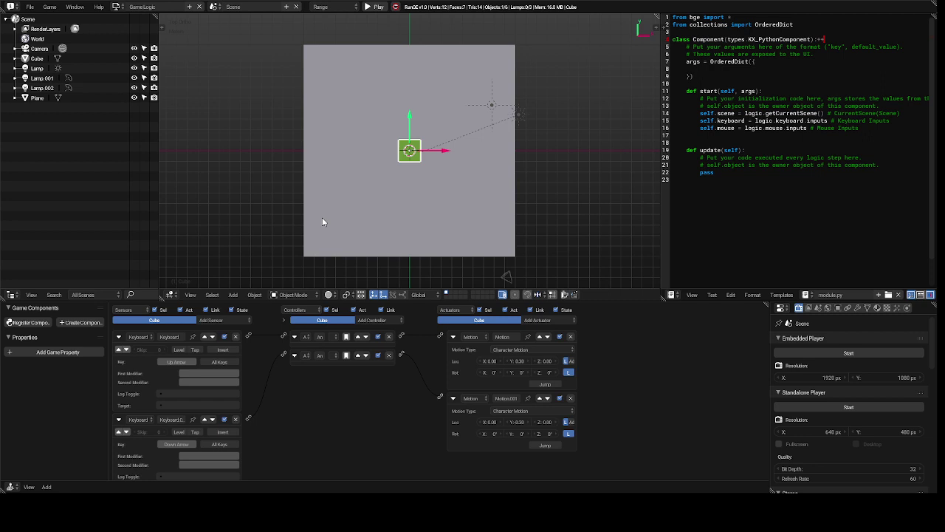
- Run the game to test moving the cube with the up and down arrow keys, and exit it
key("p")
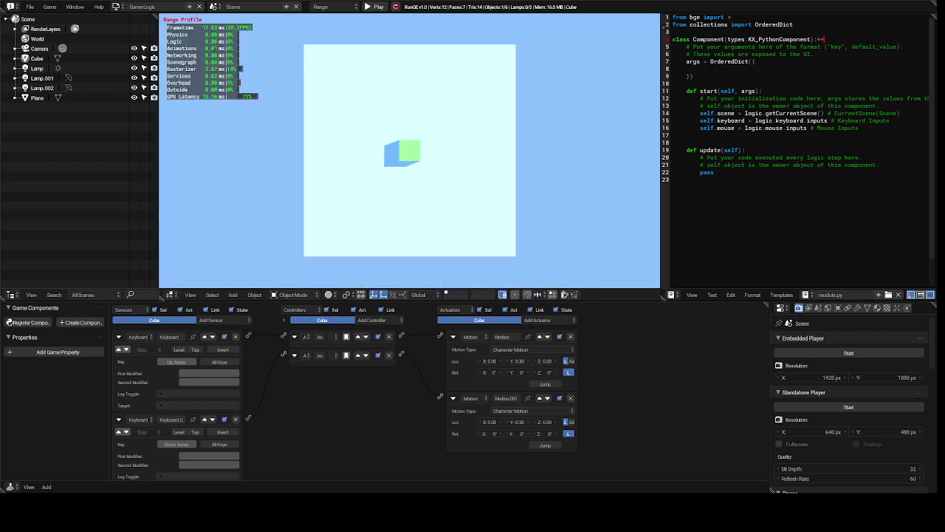
key("Up")
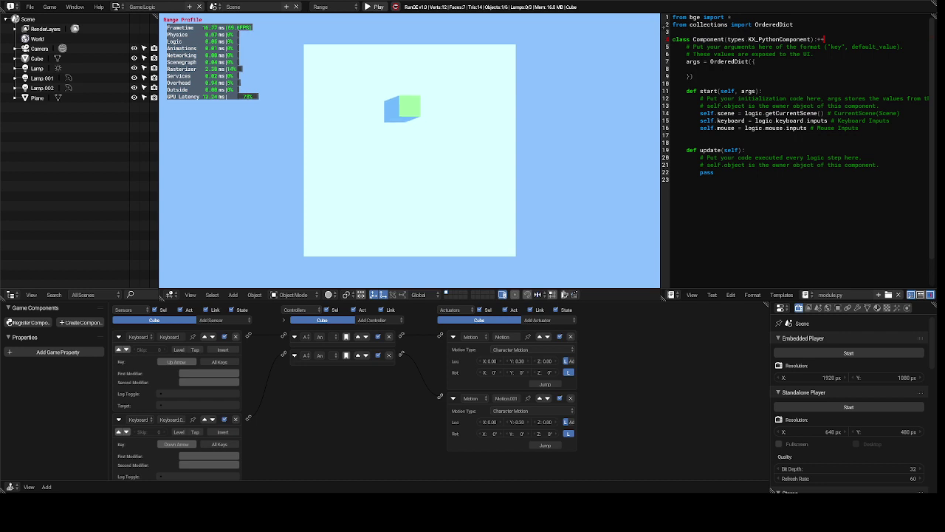
key("Down")
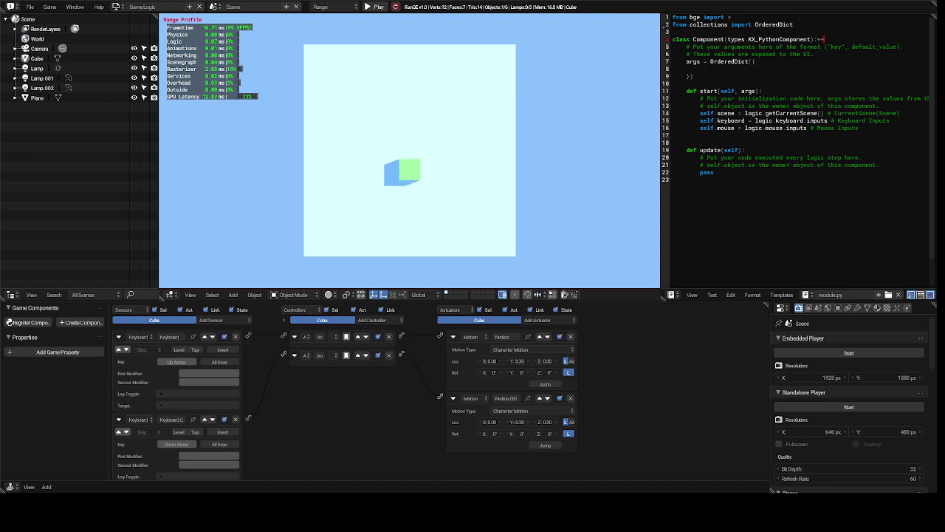
key("Up")
key("Escape")
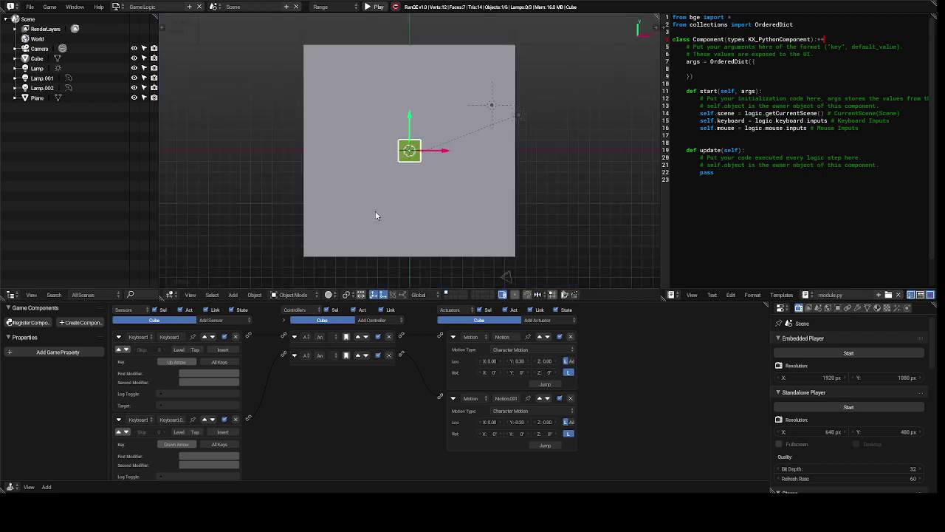
- Collapse both Motion actuators and both Keyboard sensors in the cube's logic
left_click(453, 337)
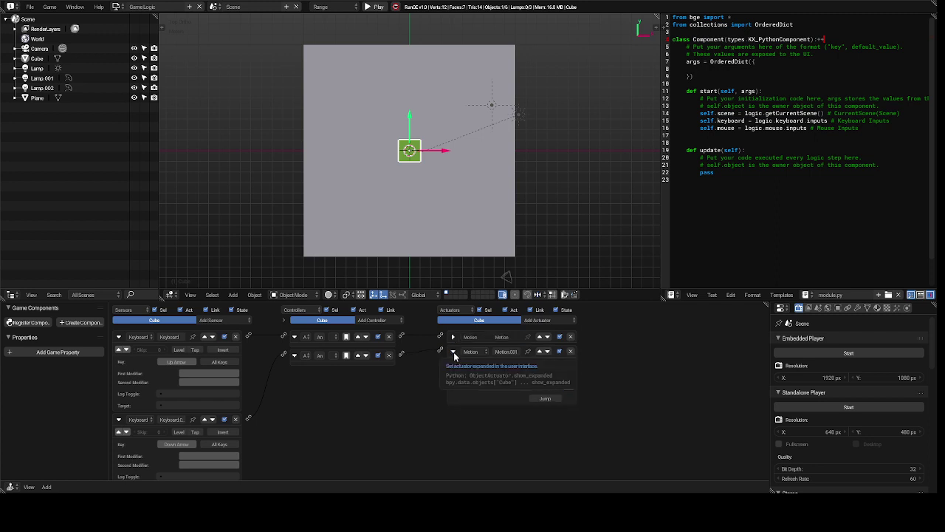
left_click(454, 351)
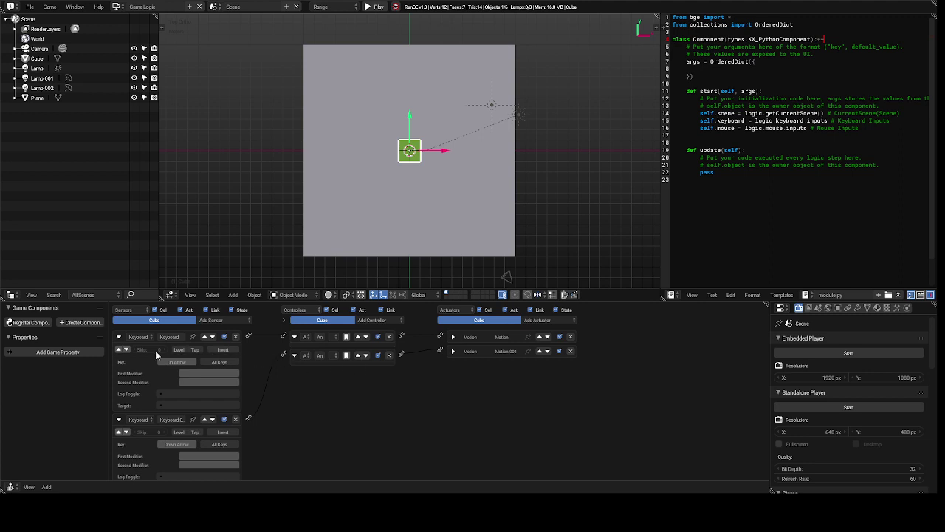
left_click(118, 337)
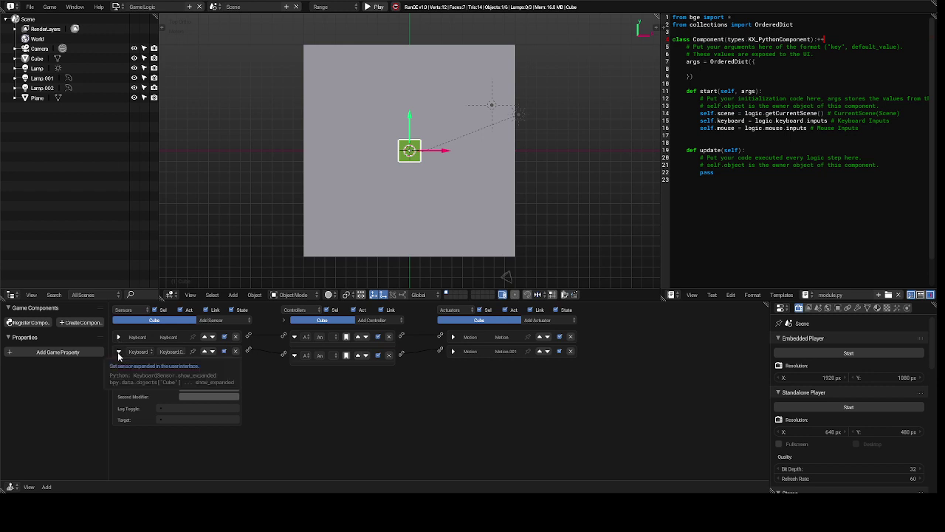
left_click(118, 354)
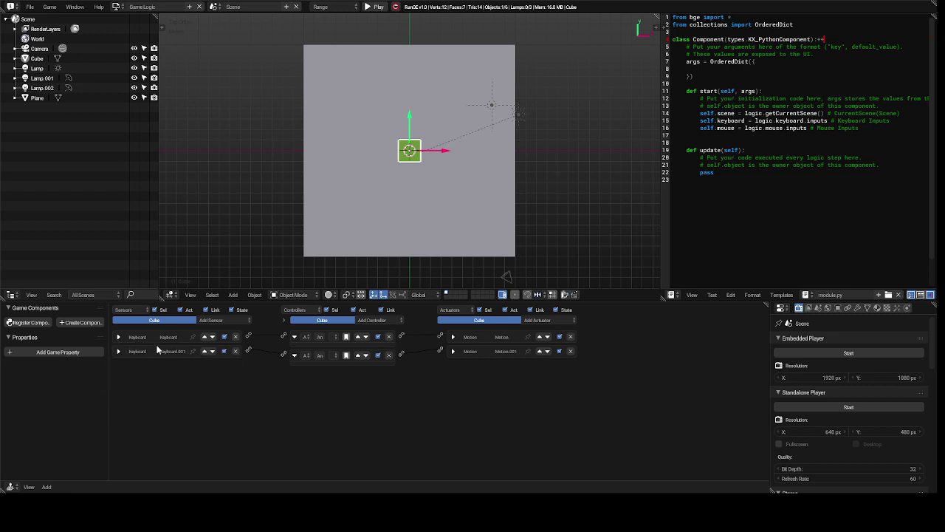
- Add two more Keyboard sensors, one assigned to Right Arrow and the other to Left Arrow, collapsing the Right Arrow one
left_click(218, 319)
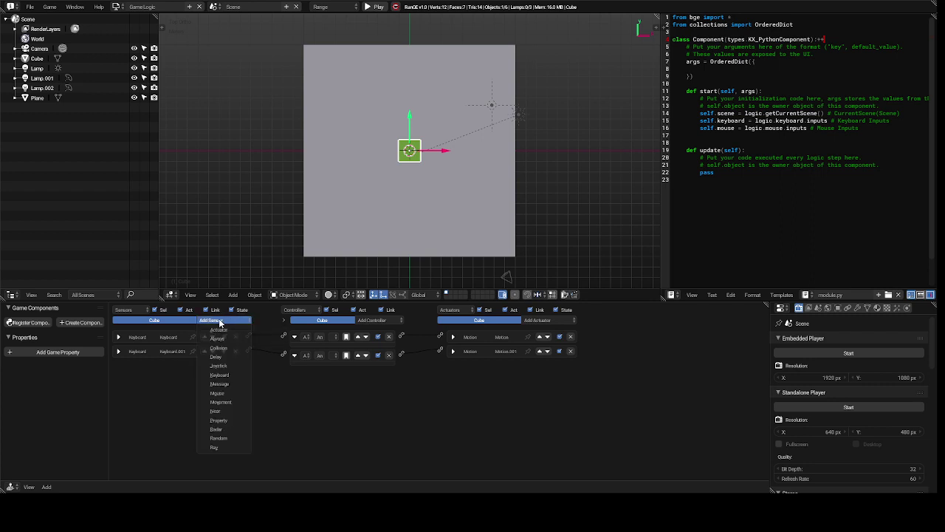
left_click(234, 375)
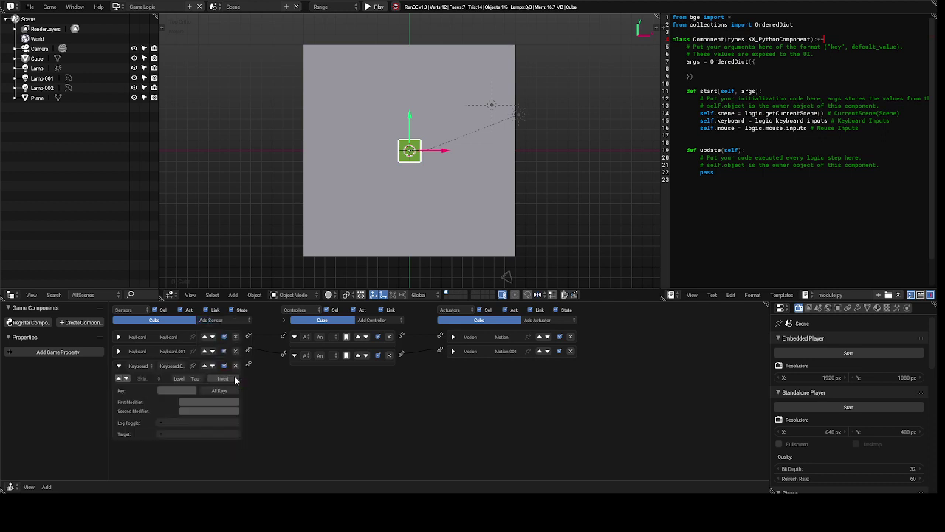
left_click(186, 390)
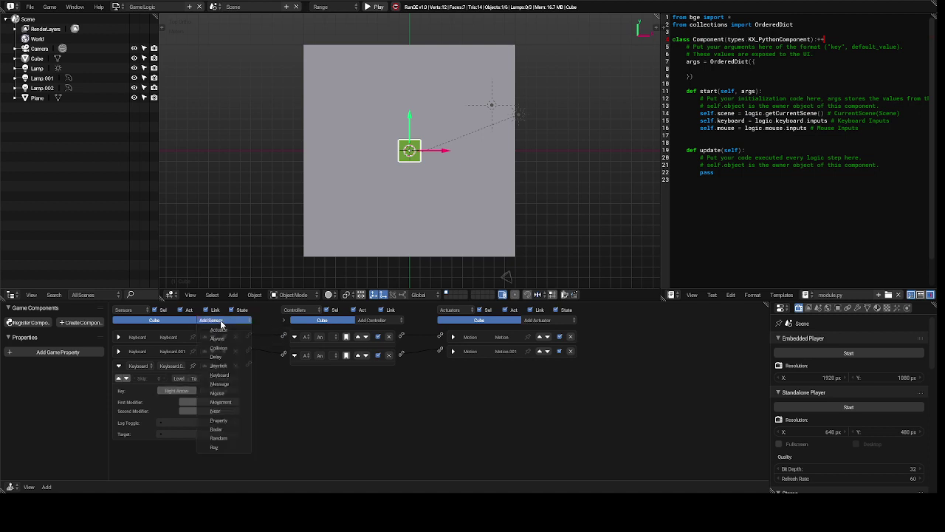
left_click(233, 375)
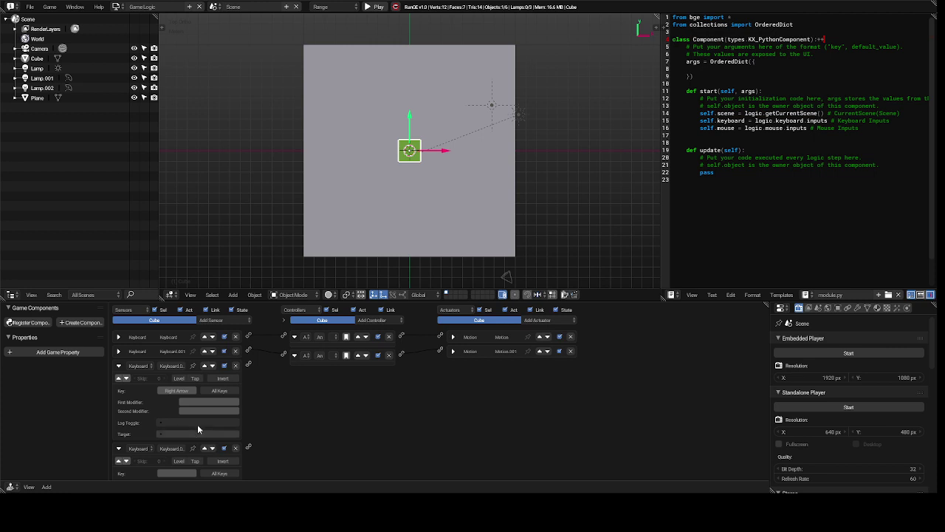
left_click(119, 366)
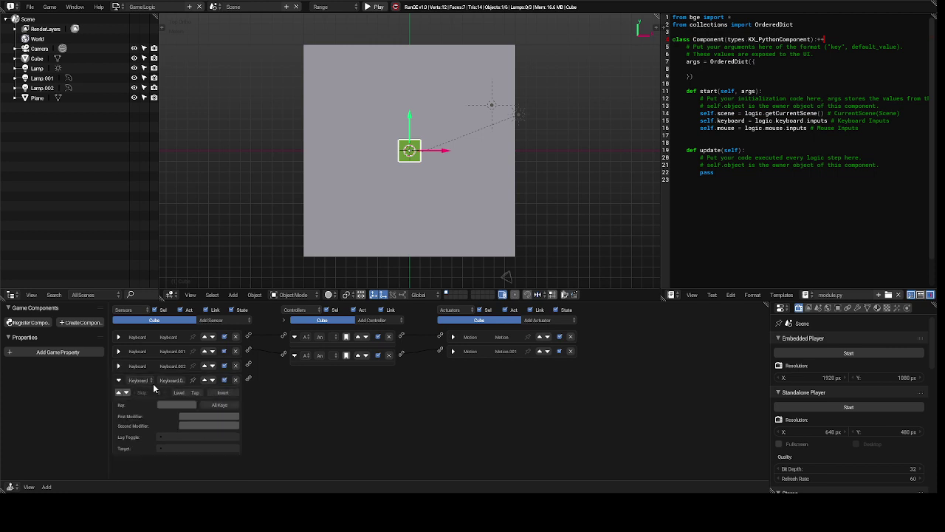
left_click(177, 405)
key("Left")
- Add two more And controllers and link the Right Arrow and Left Arrow sensors to them, one each
left_click(374, 321)
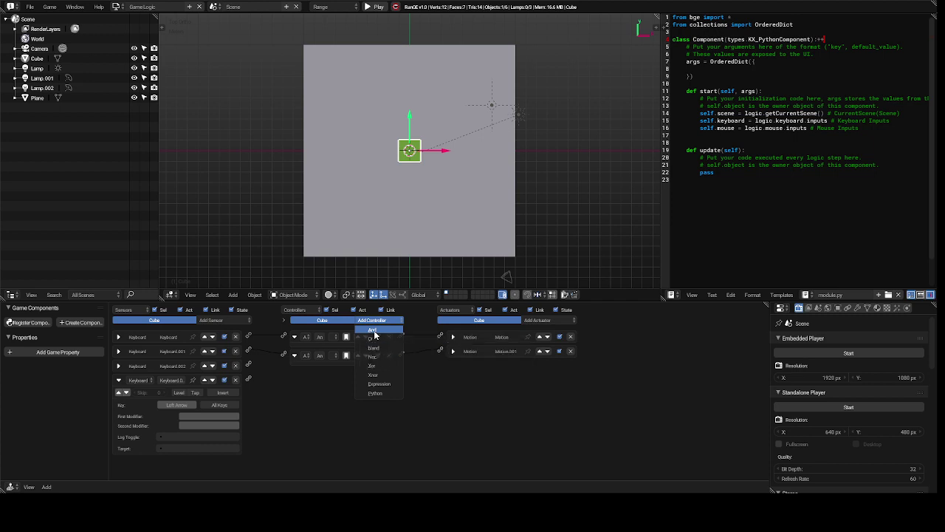
left_click(374, 330)
left_click(375, 321)
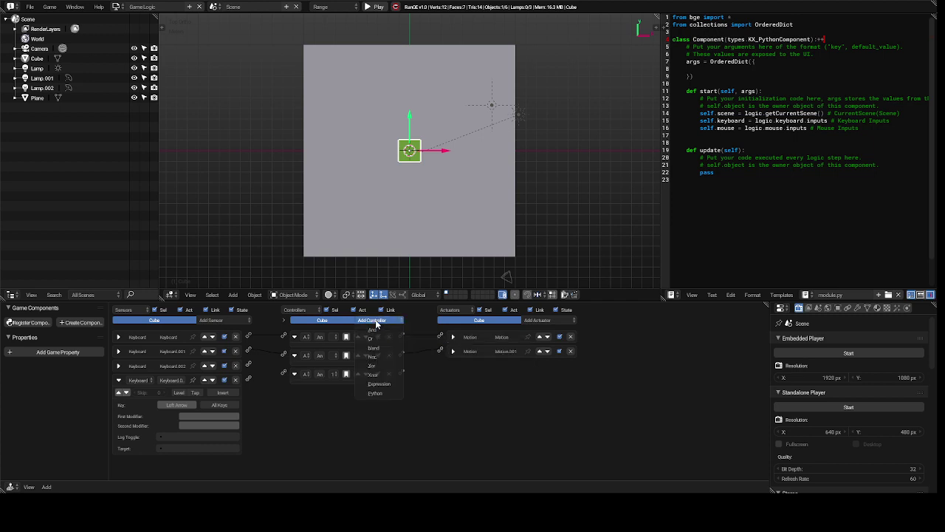
left_click(375, 330)
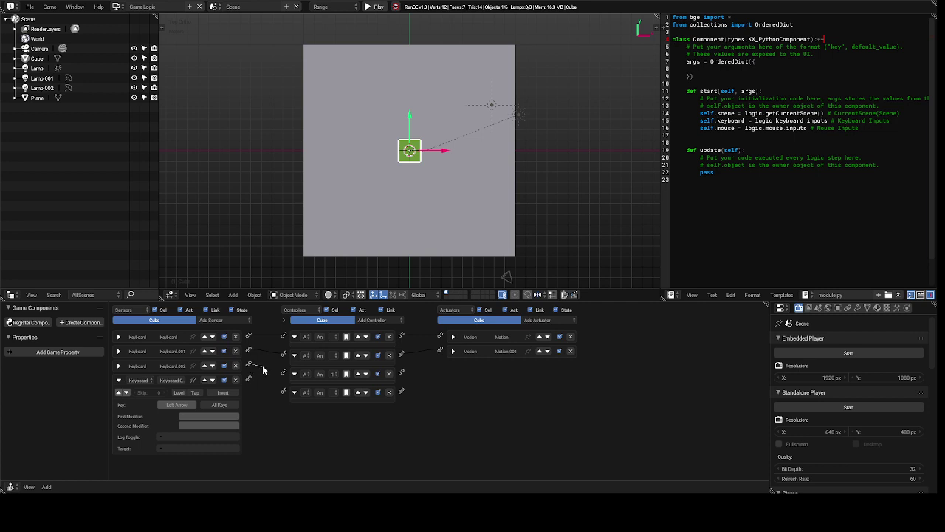
left_click_drag(275, 367, 284, 375)
left_click_drag(250, 379, 285, 392)
- Add a third and a fourth Motion actuator to the cube's logic
left_click(549, 322)
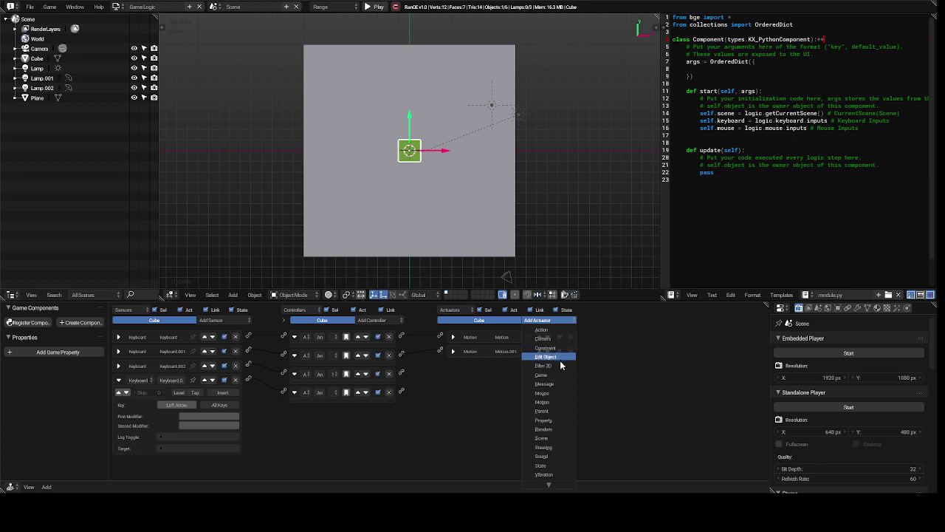
left_click(551, 401)
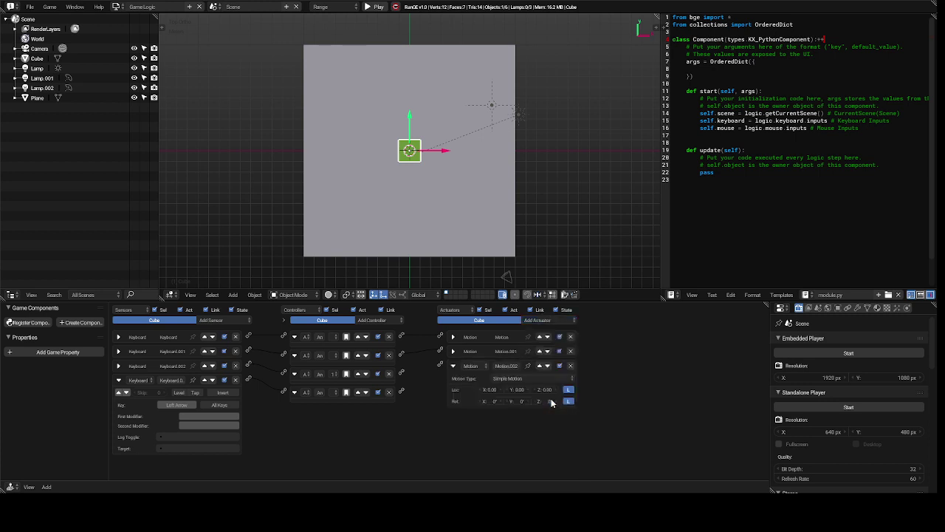
left_click(545, 321)
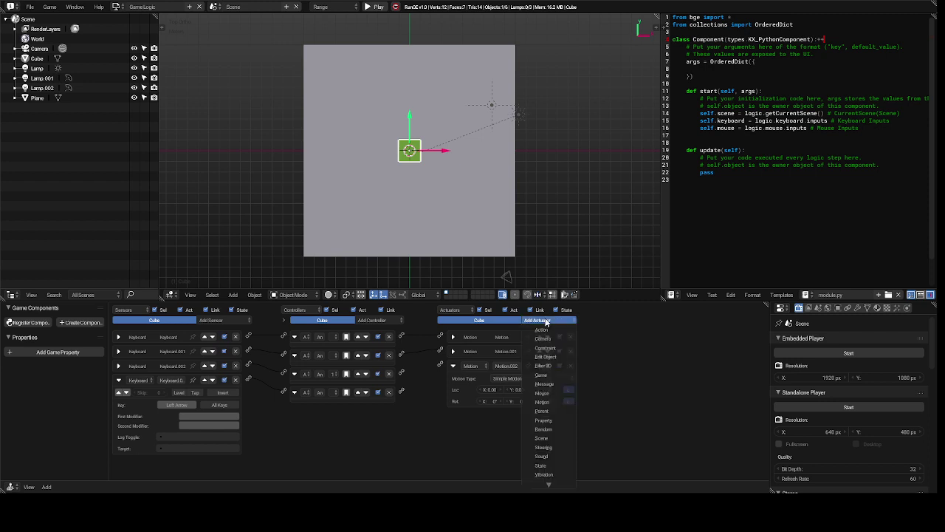
left_click(553, 401)
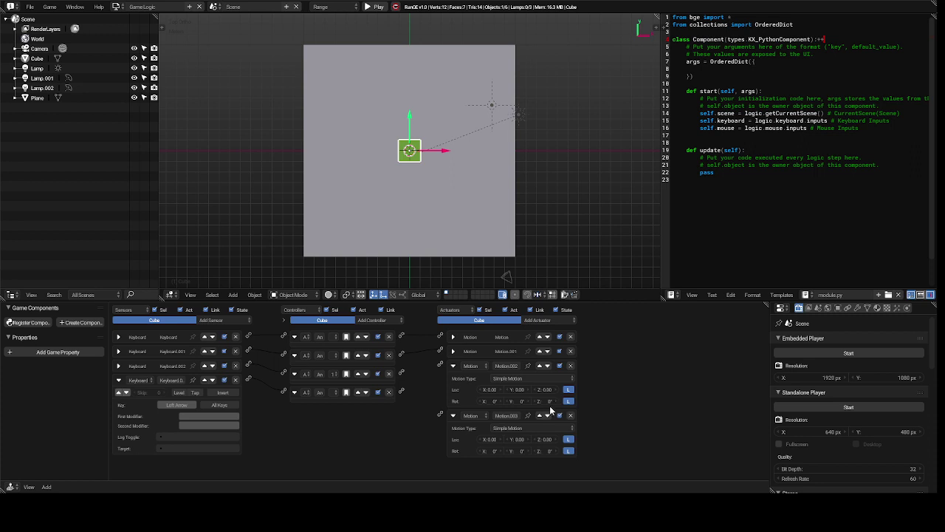
- Set the motion type of the cube's third and fourth Motion actuators to Character Motion
left_click(536, 428)
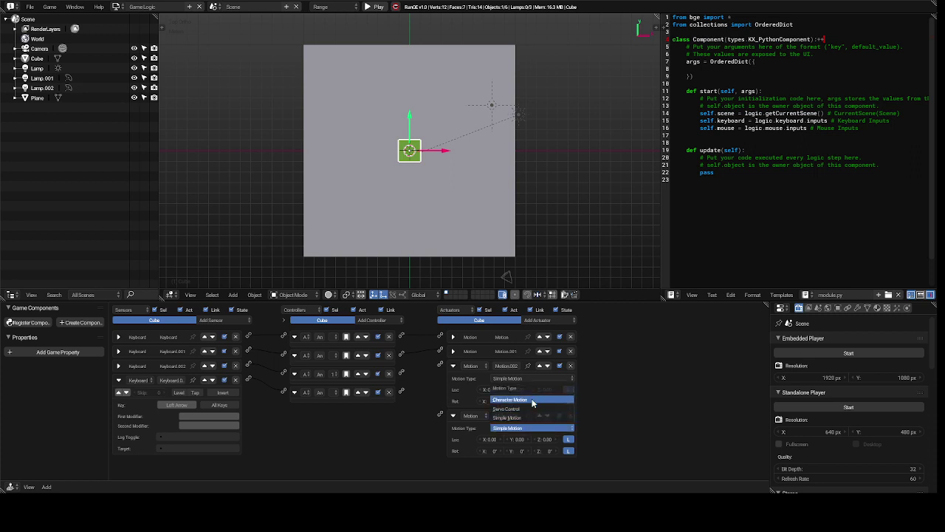
left_click(532, 401)
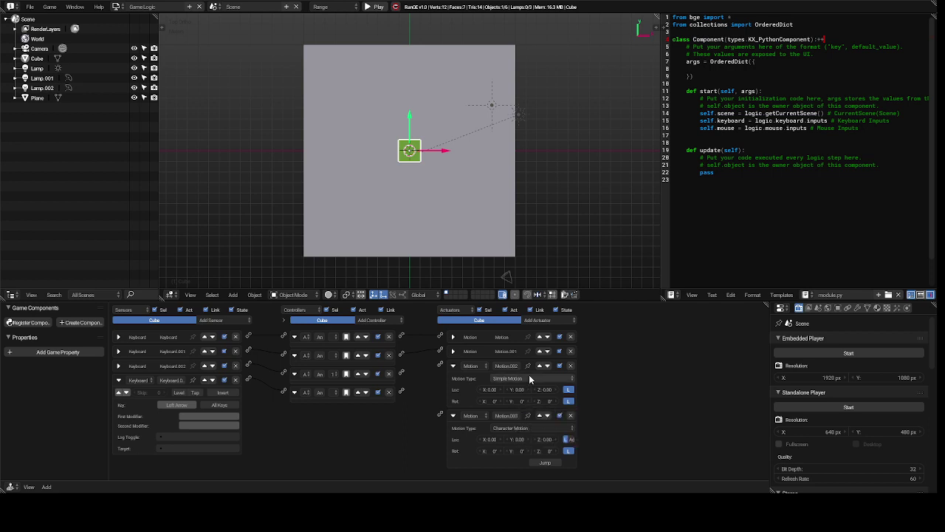
left_click(529, 378)
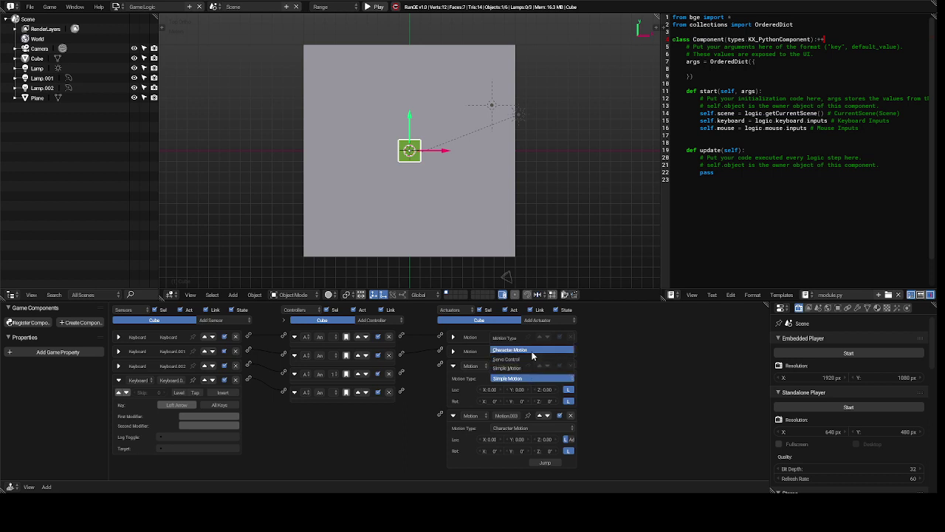
left_click(532, 350)
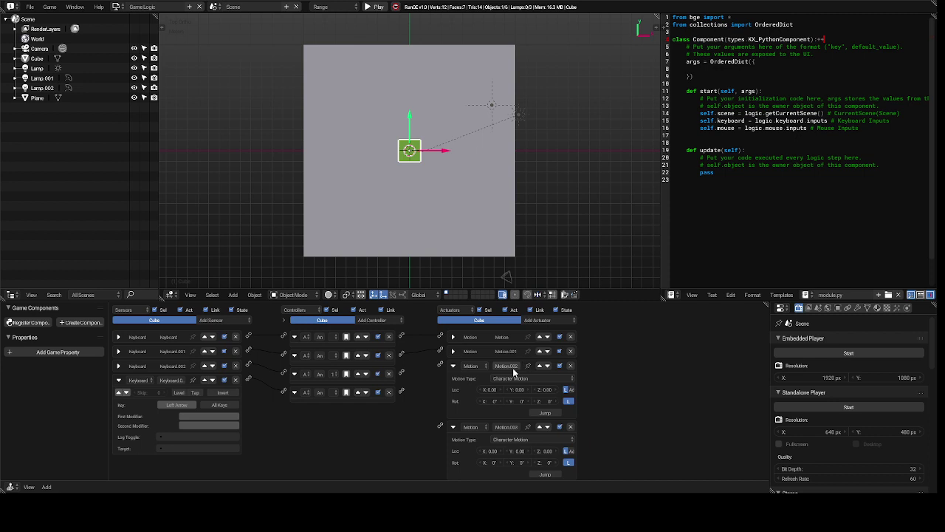
- Collapse the third and fourth Motion actuators and link them to the third and fourth And controllers, one each
left_click(455, 366)
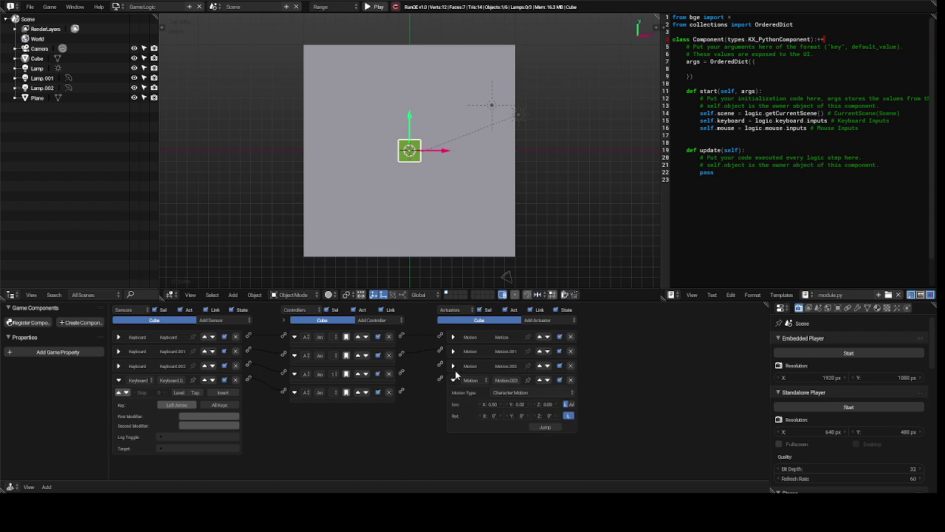
left_click(454, 380)
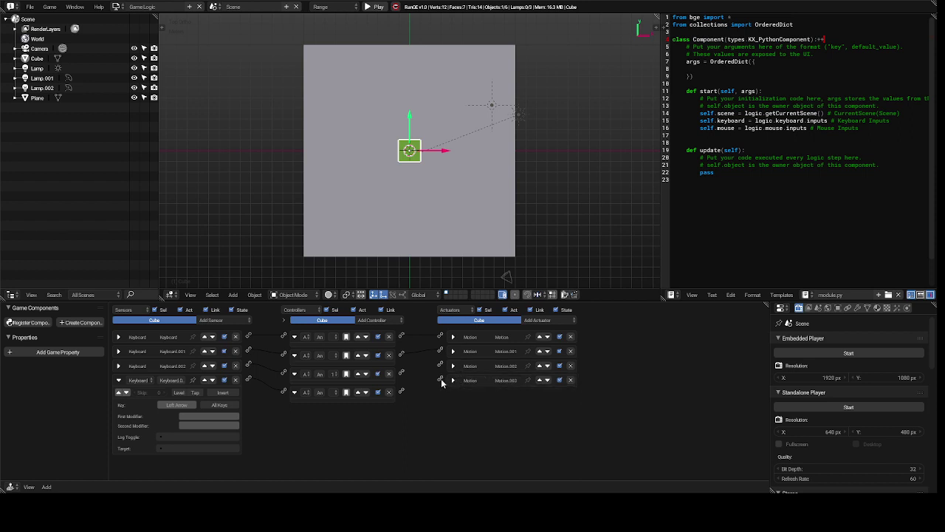
left_click_drag(441, 381, 404, 388)
left_click_drag(401, 373, 441, 365)
- Increase the Z rotation of the third Motion actuator, collapse it, and set the fourth actuator's Z rotation to -0.6°
left_click(454, 366)
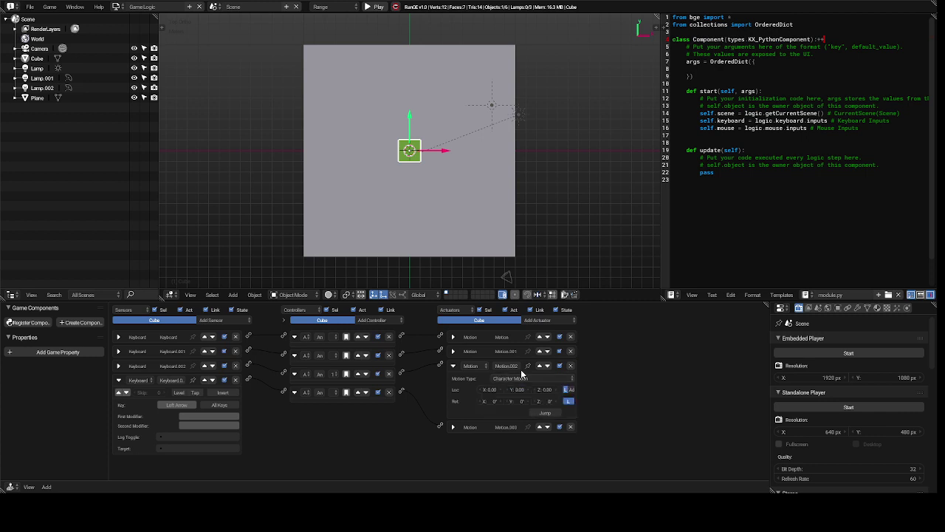
left_click(556, 406)
left_click(556, 405)
left_click(556, 406)
left_click(556, 405)
left_click(555, 402)
left_click(556, 405)
left_click(453, 366)
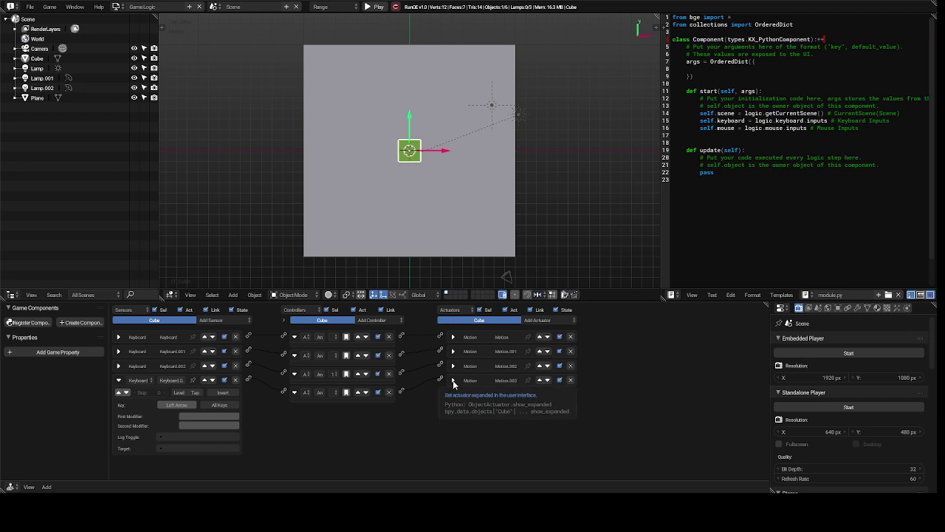
left_click(454, 380)
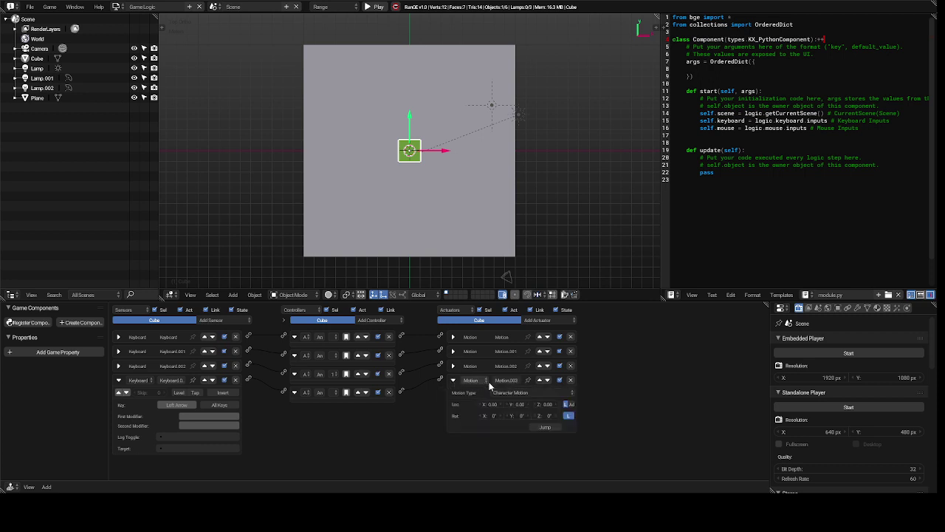
left_click(538, 418)
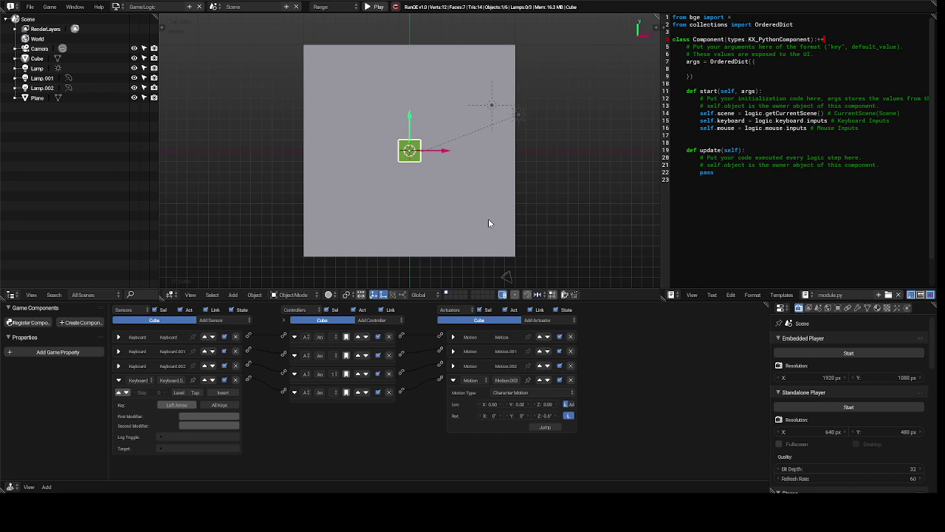
- Run the game, test the cube's forward, backward and turning movement with the arrow keys, and stop the game
key("p")
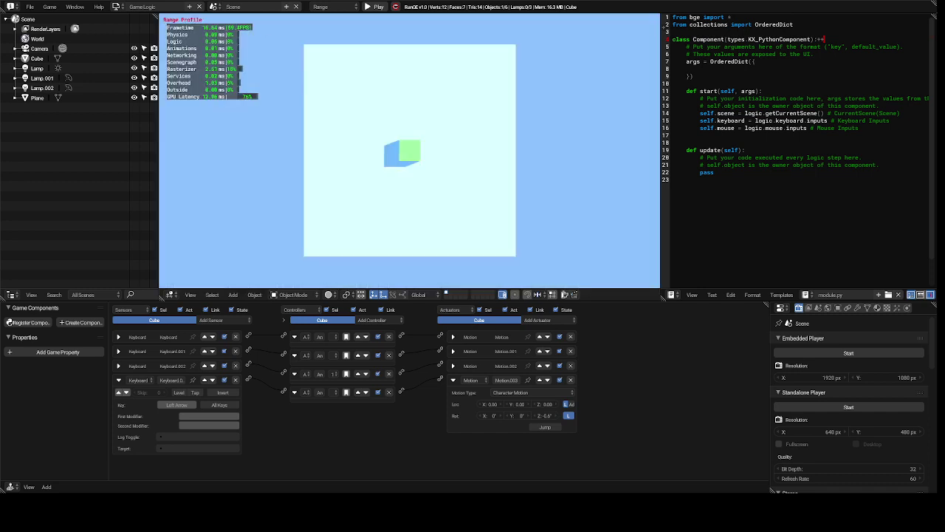
key("Up")
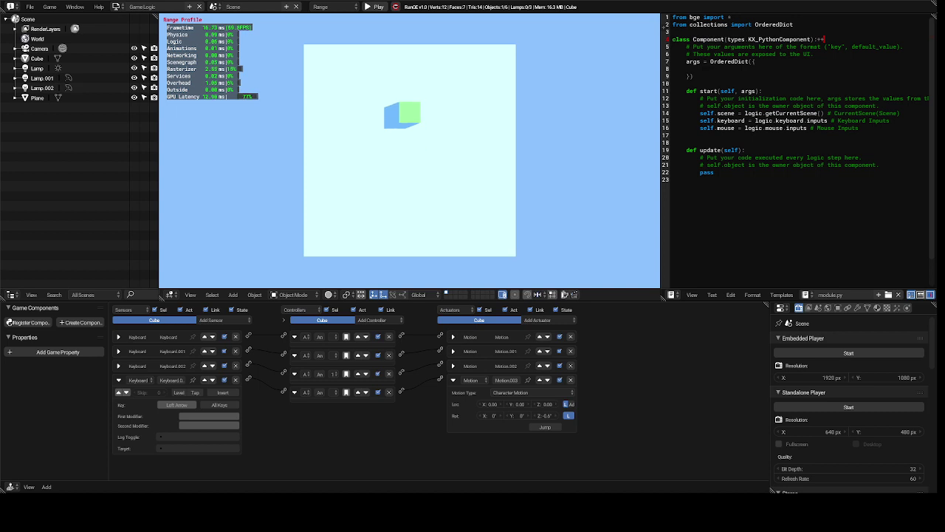
key("Down")
key("Left")
key("Left")
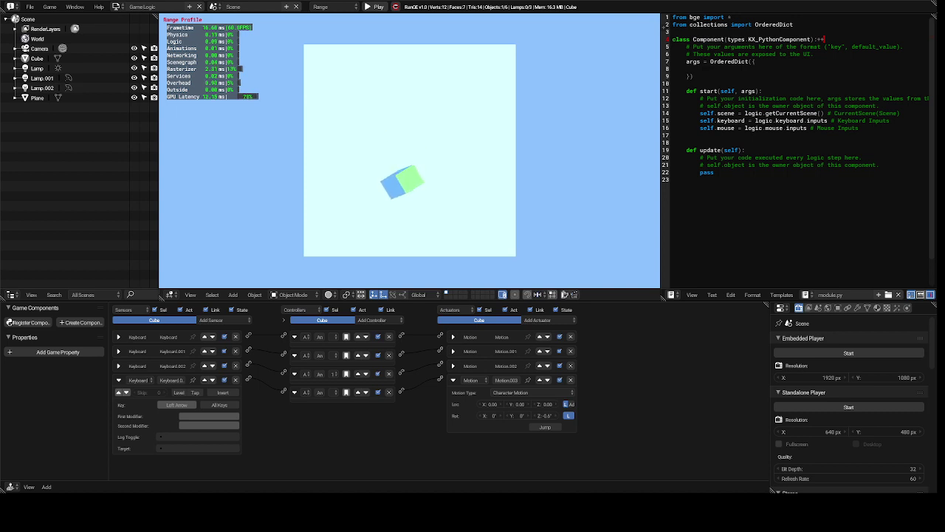
key("Left")
key("Up")
key("Up")
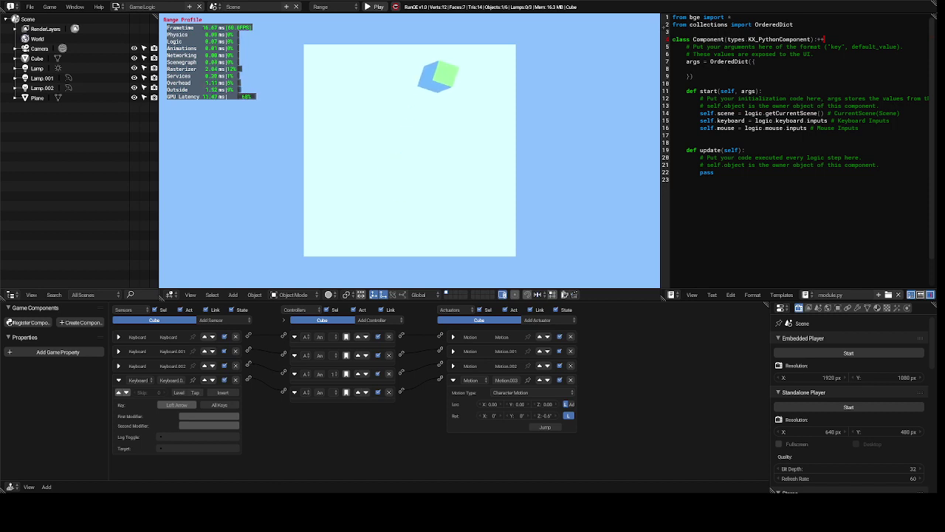
key("Down")
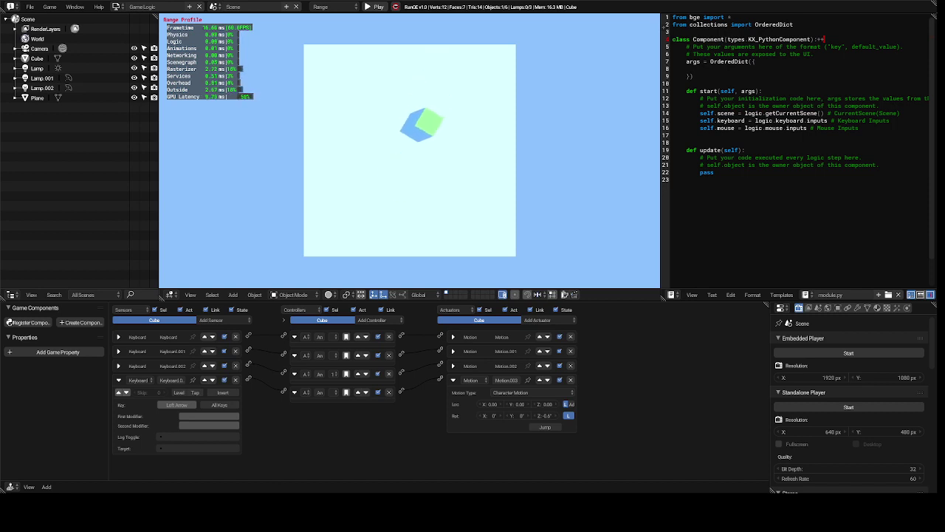
key("Up")
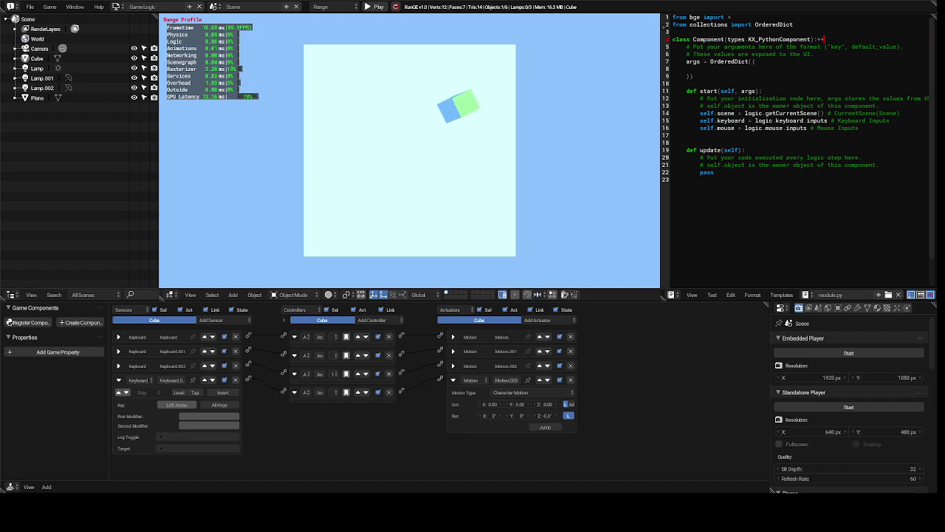
key("Down")
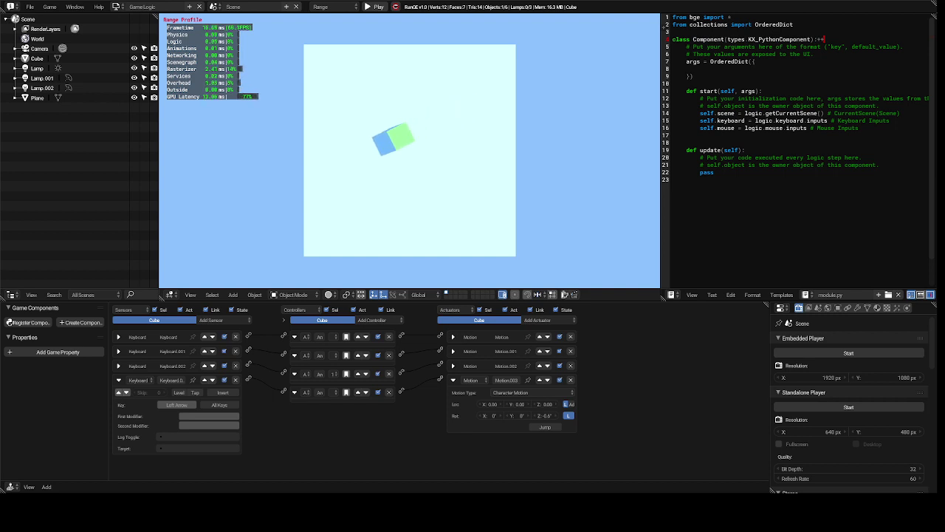
key("Up")
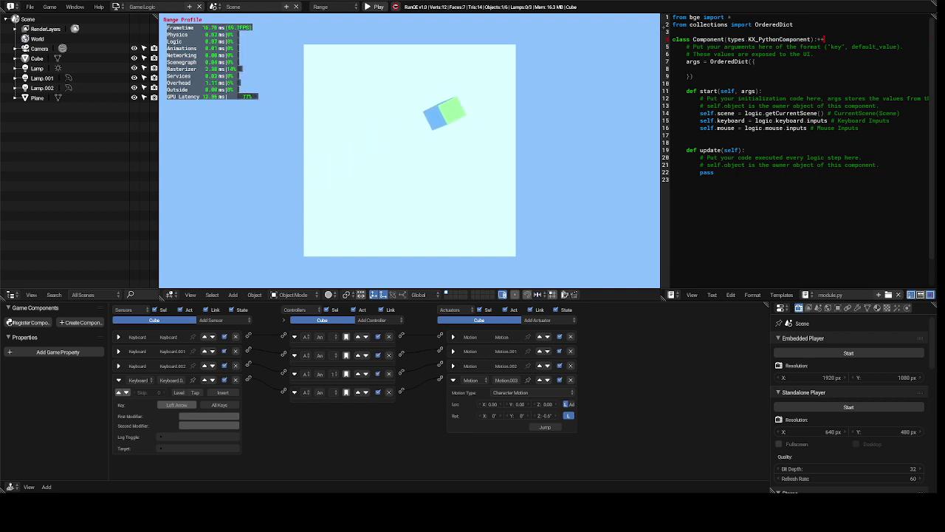
key("Down")
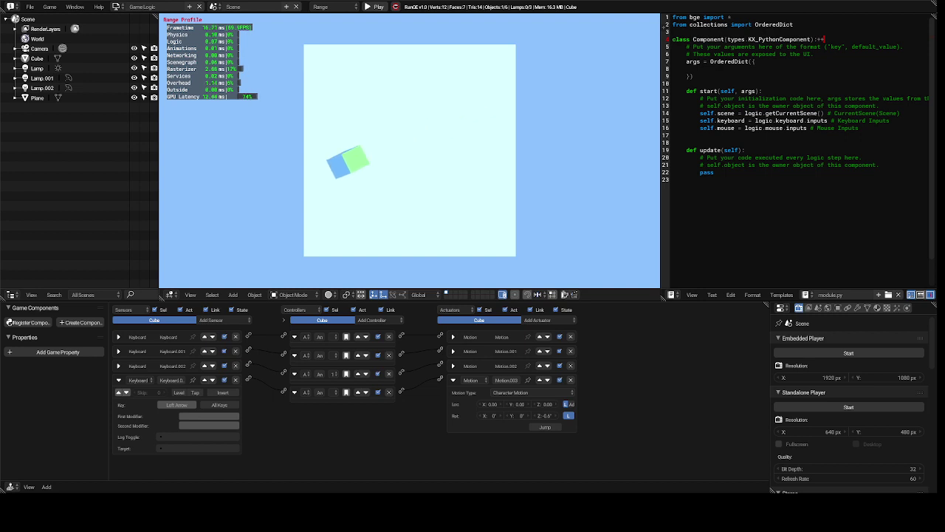
key("Up")
key("Up")
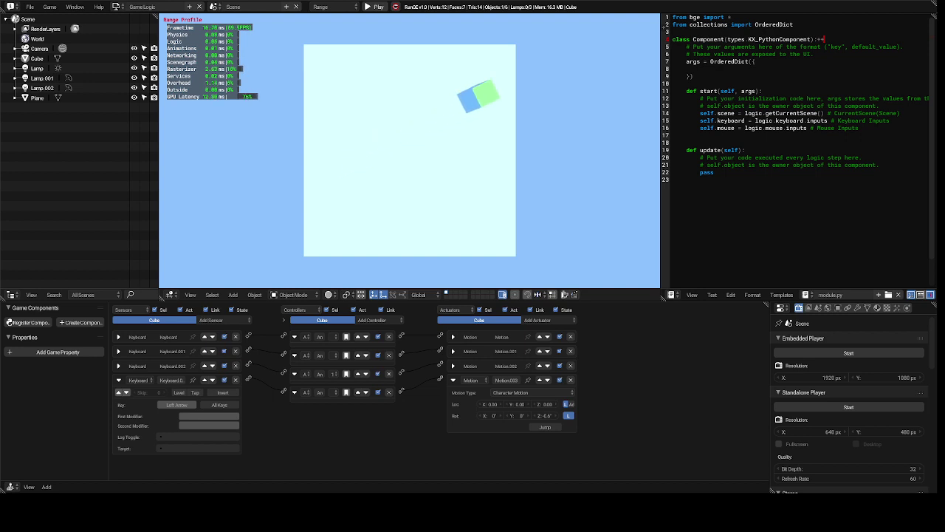
key("Down")
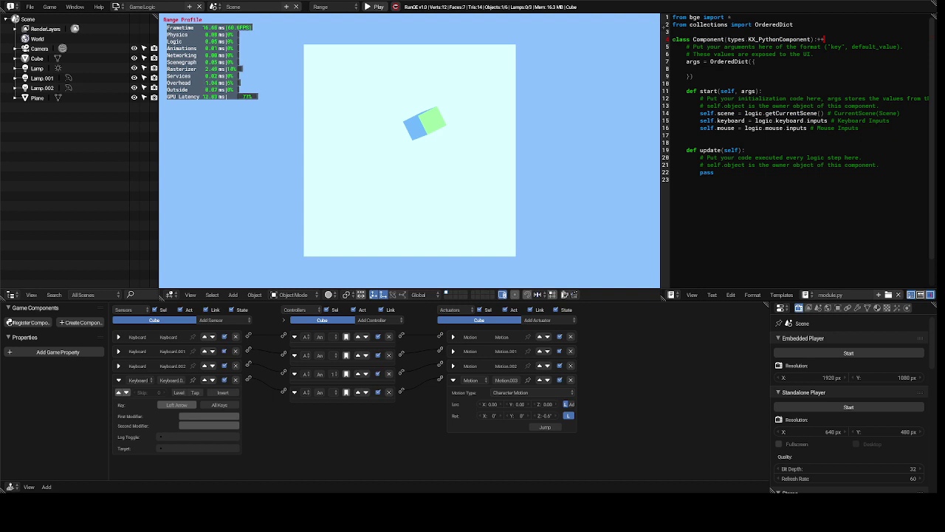
key("Escape")
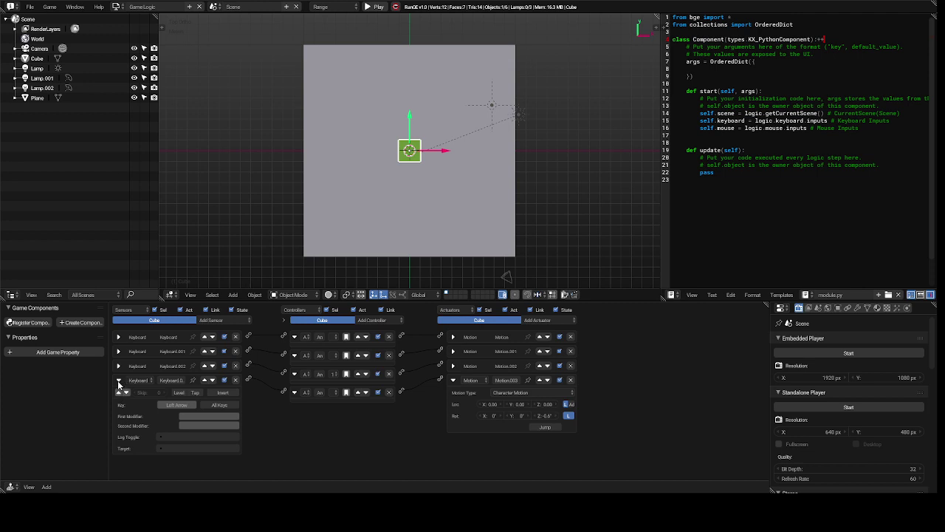
- Collapse the fourth Keyboard sensor and the fourth Motion actuator in the cube's logic
left_click(119, 381)
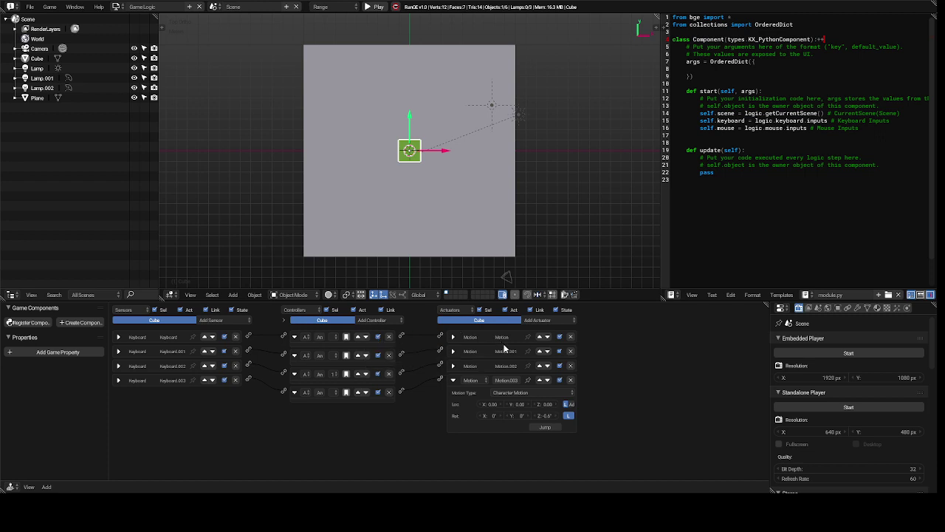
left_click(454, 380)
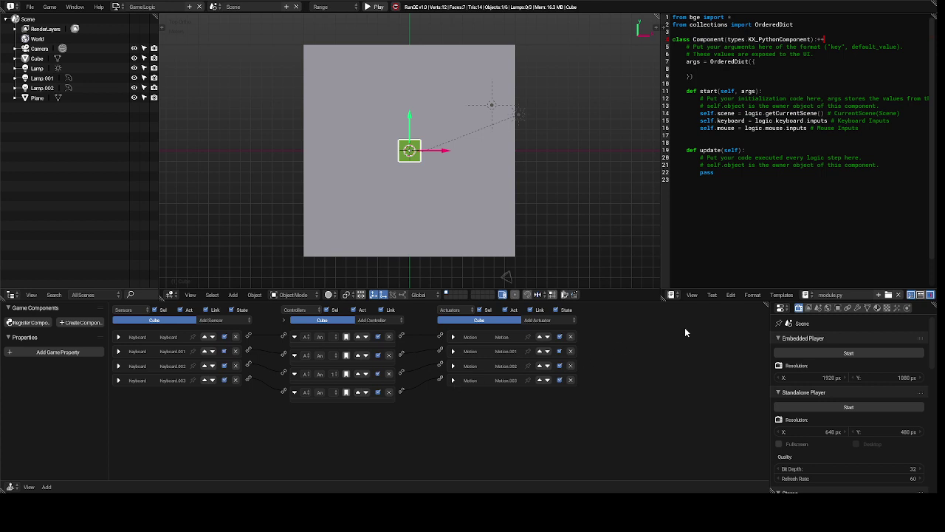
- Set the cube's physics type to Character and enable its Actor option
left_click(907, 308)
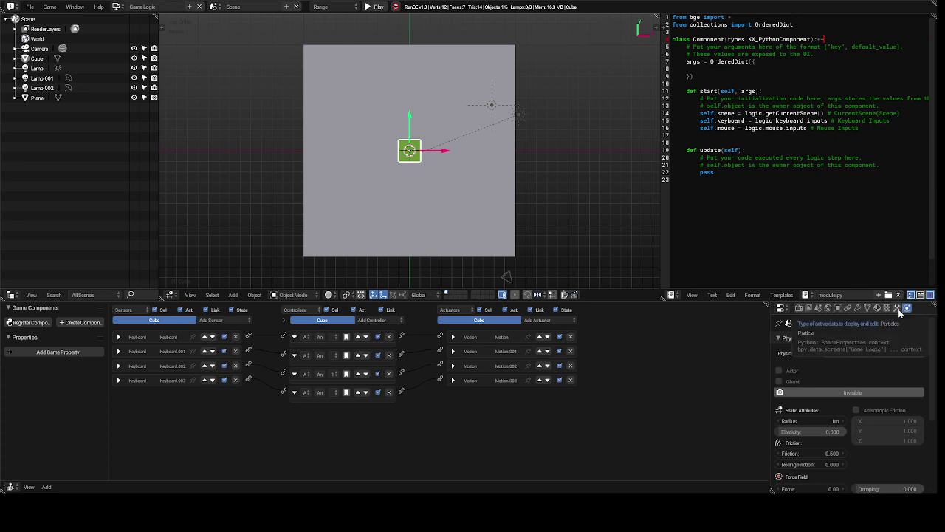
left_click(897, 308)
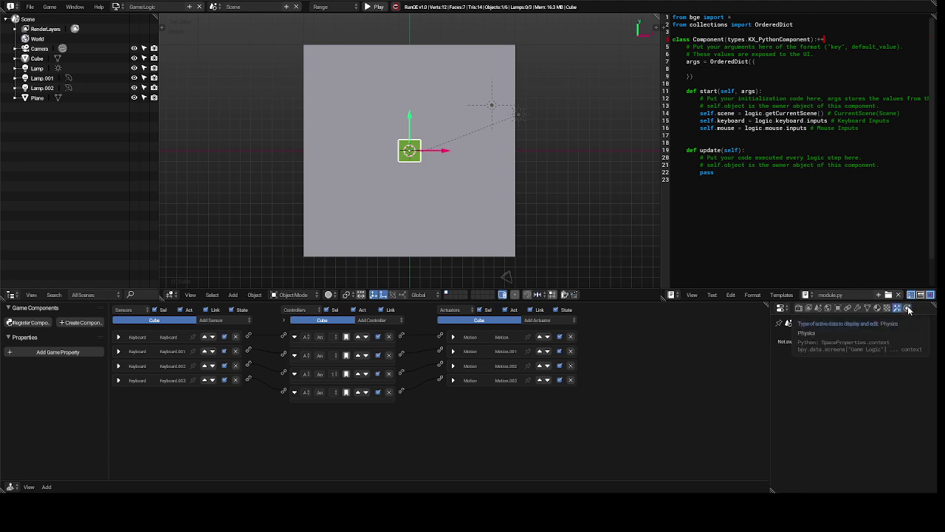
left_click(907, 309)
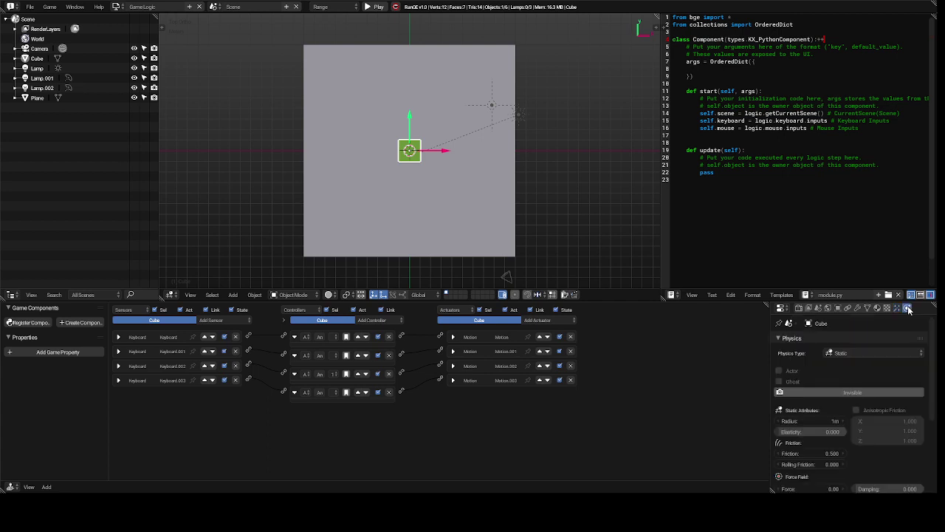
left_click(854, 353)
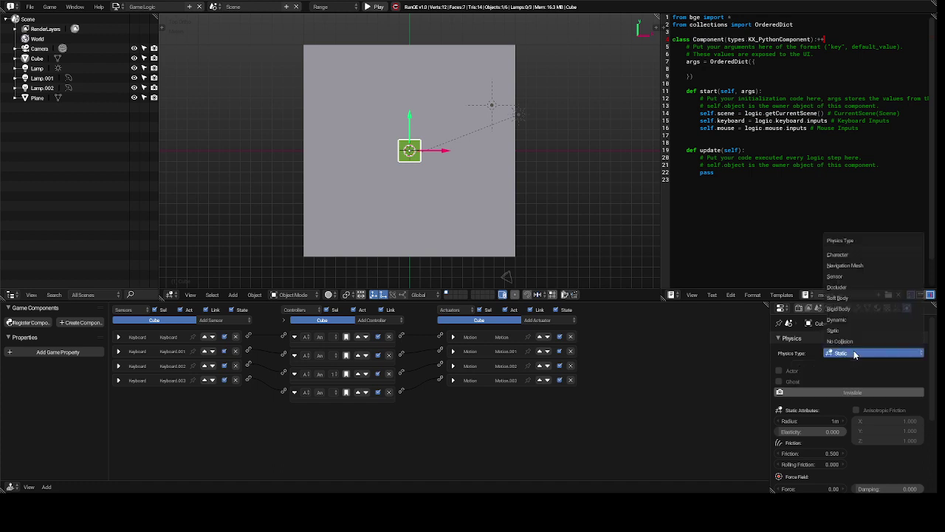
left_click(848, 255)
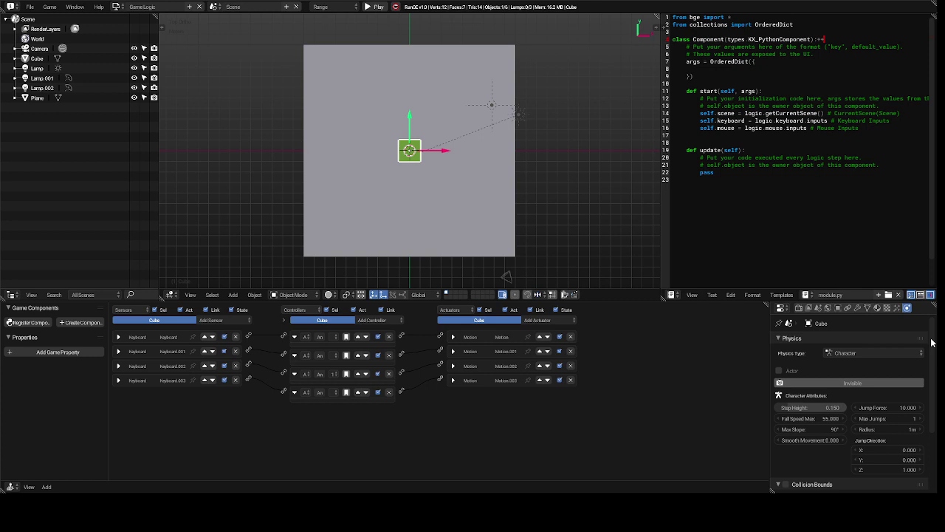
mouse_move(932, 343)
left_mouse_down()
mouse_move(925, 401)
mouse_move(932, 358)
left_mouse_up()
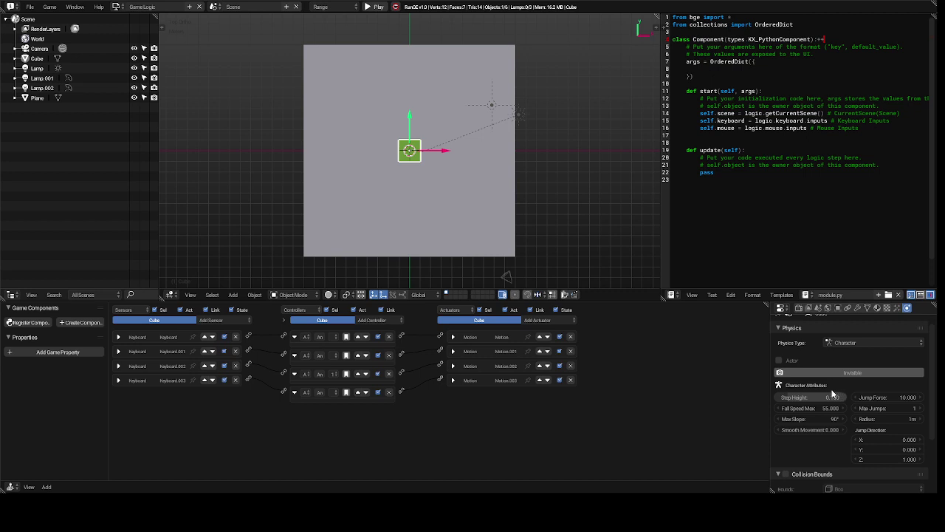
left_click(780, 361)
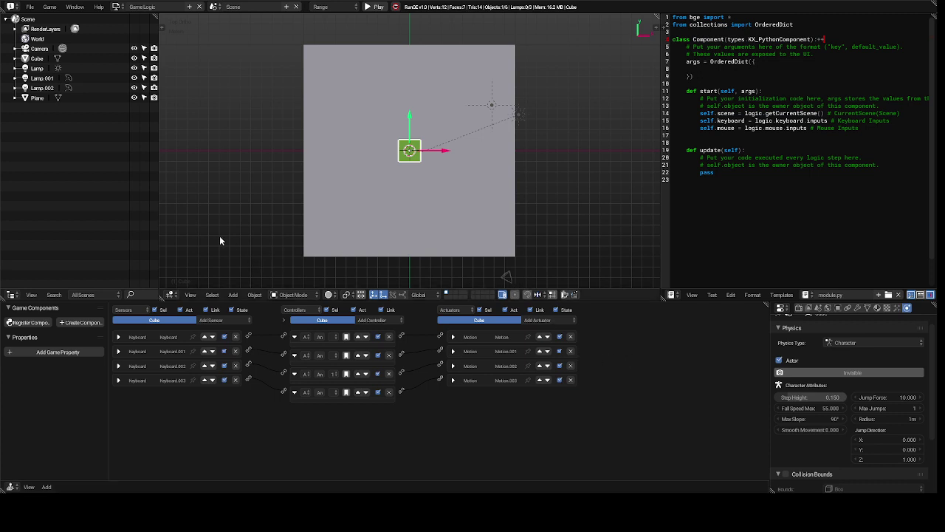
- Rename the Cube object to "dude"
right_click(39, 62)
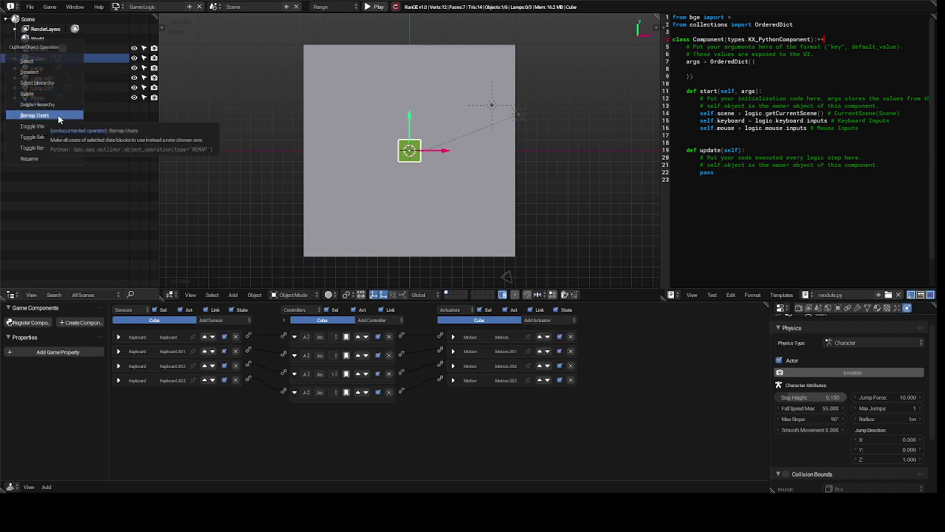
left_click(51, 158)
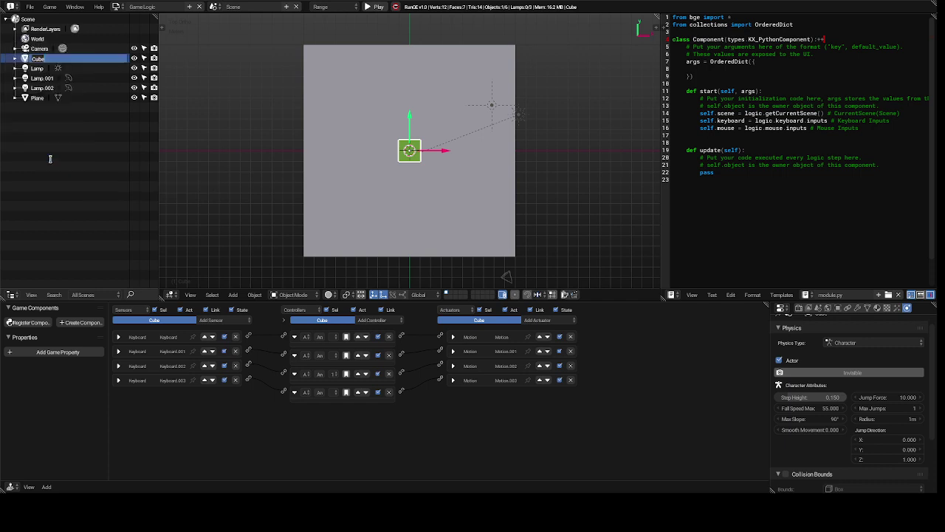
type("dude")
key("Return")
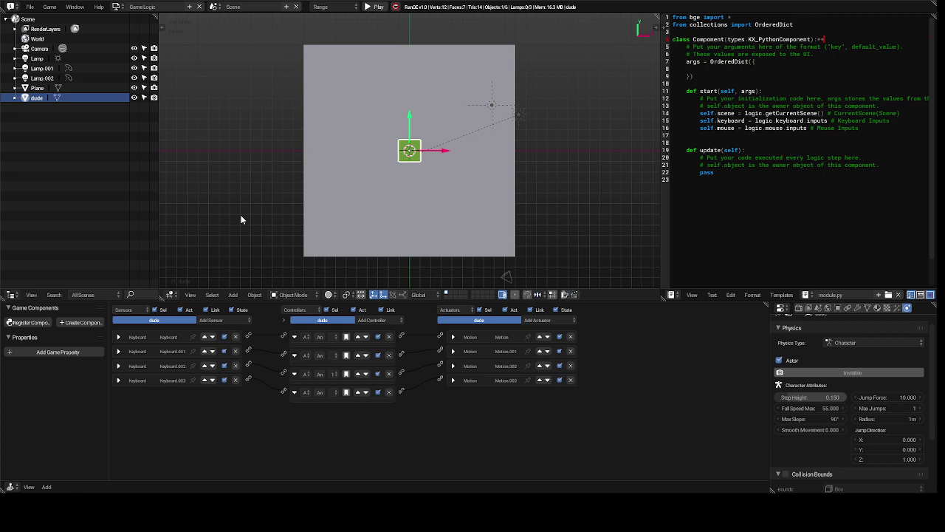
- Add a fifth Keyboard sensor to dude triggered by Spacebar, and add another And controller
left_click(222, 319)
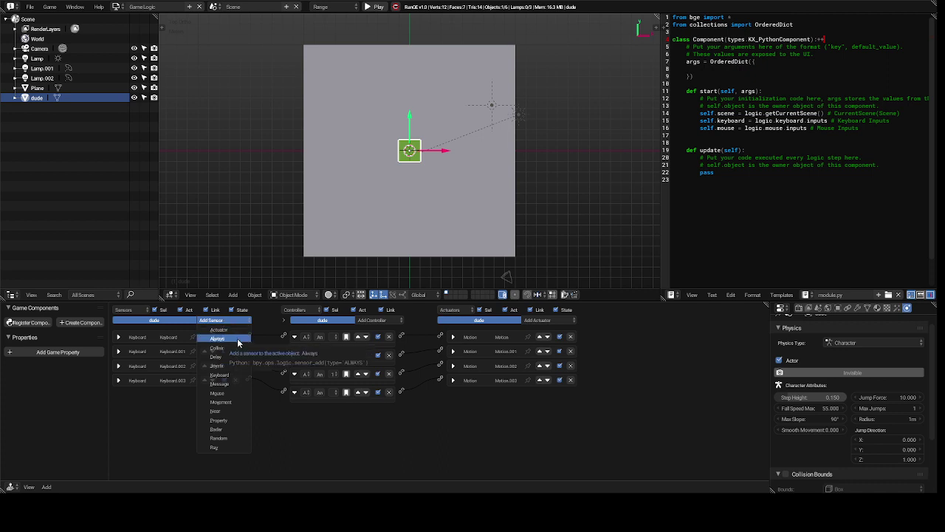
left_click(238, 375)
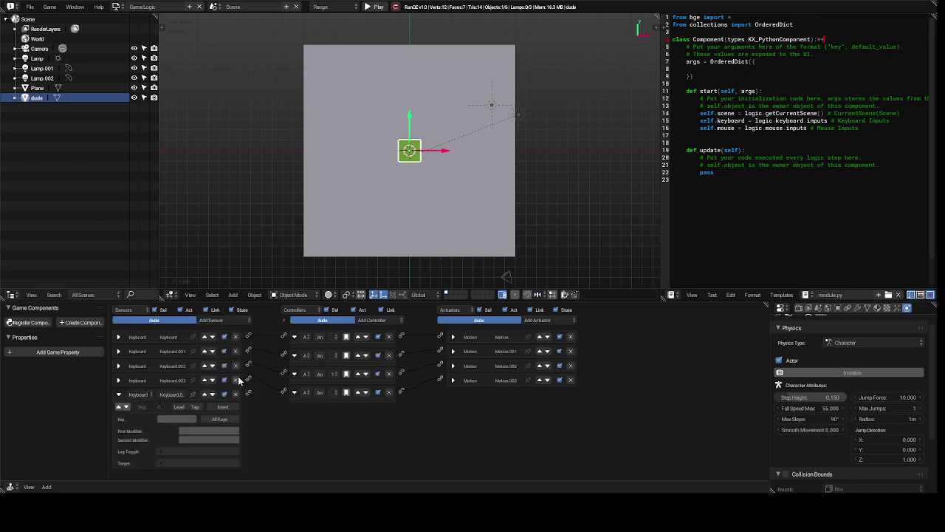
left_click(170, 419)
left_click(377, 320)
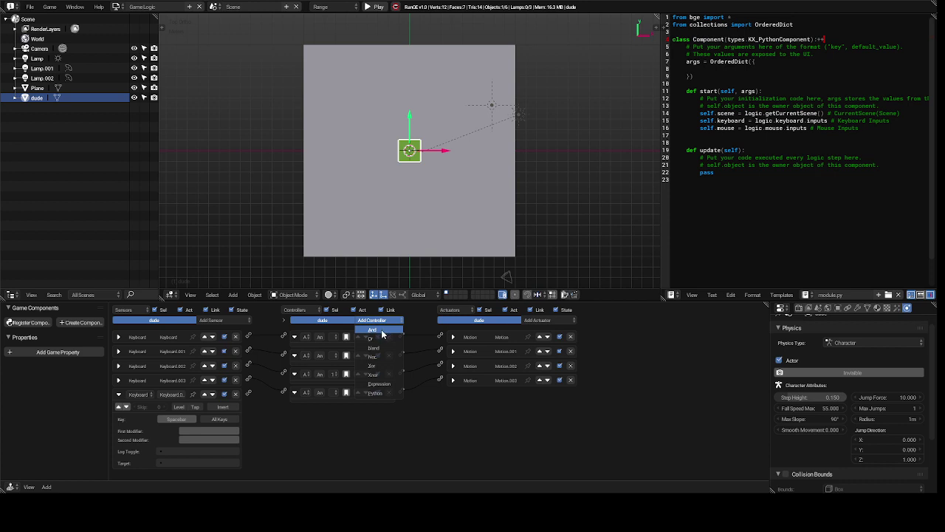
left_click(382, 331)
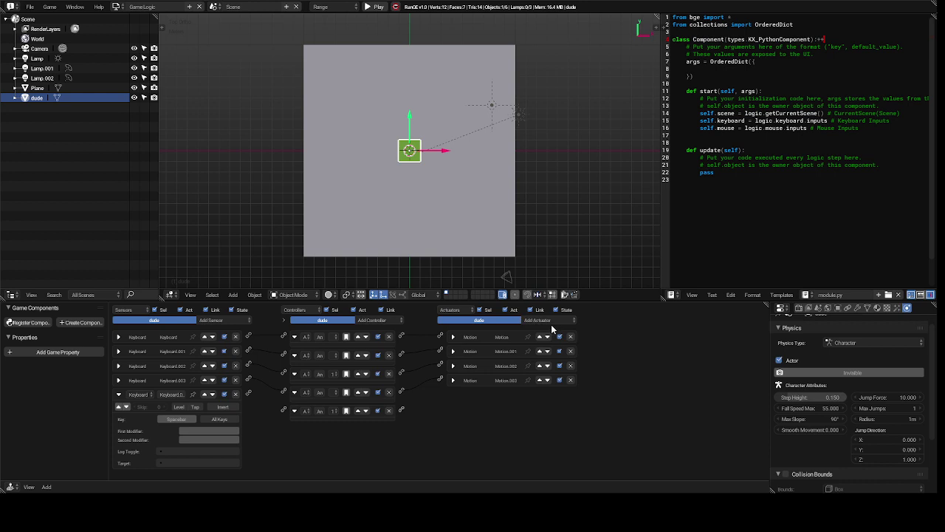
- Add a fifth Motion actuator to dude and set its motion type to Character Motion
left_click(552, 319)
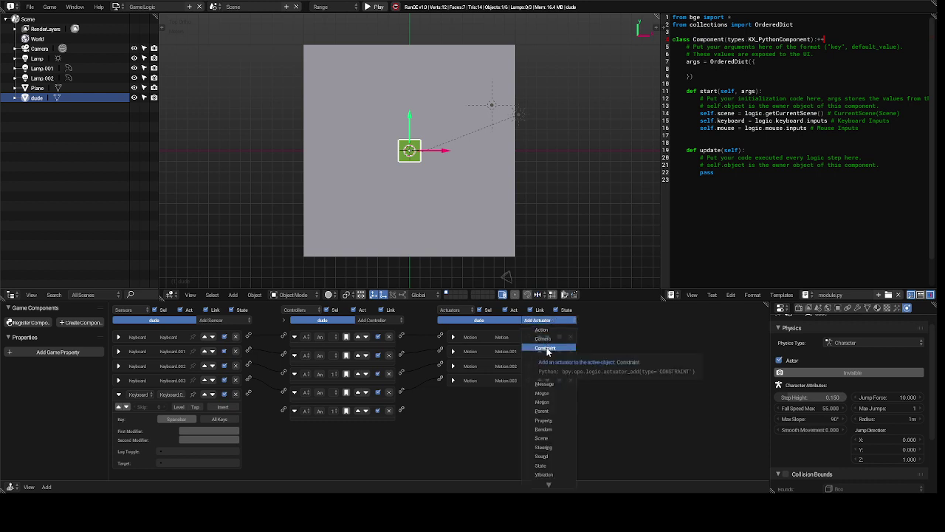
left_click(556, 402)
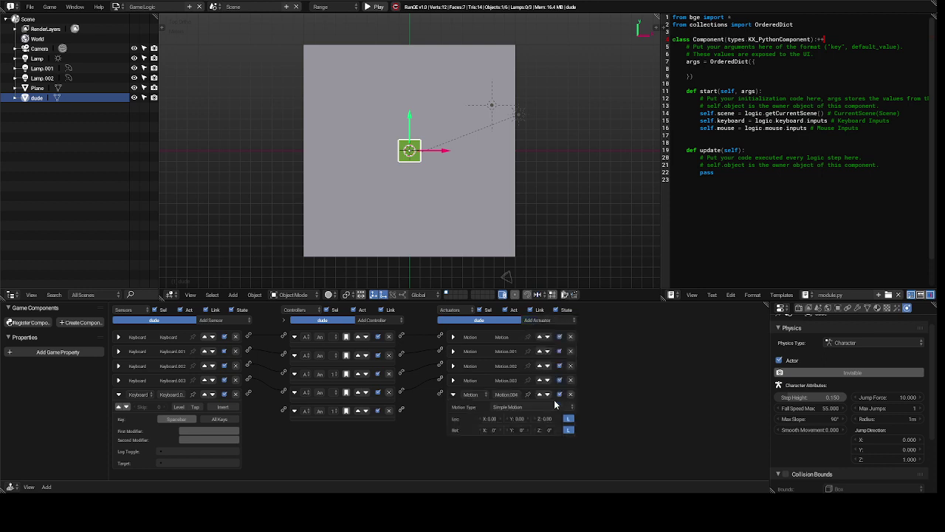
left_click(515, 410)
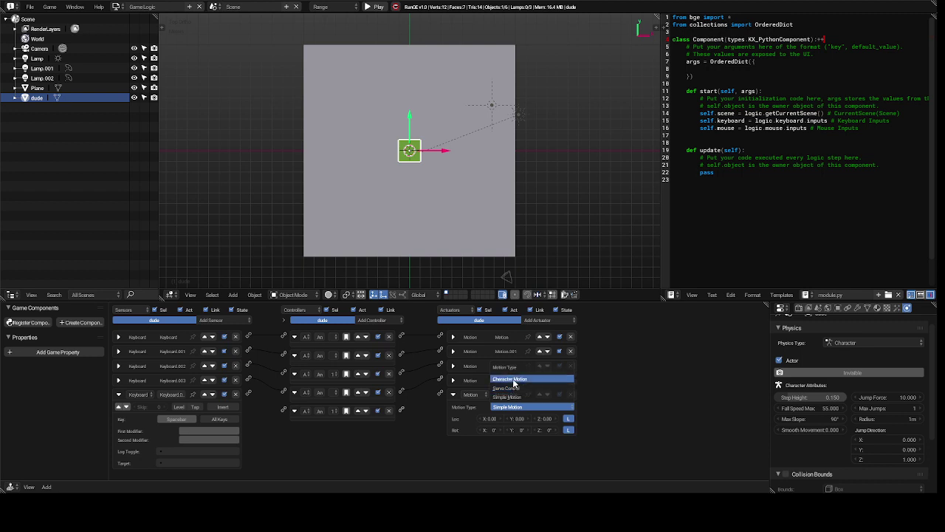
left_click(514, 379)
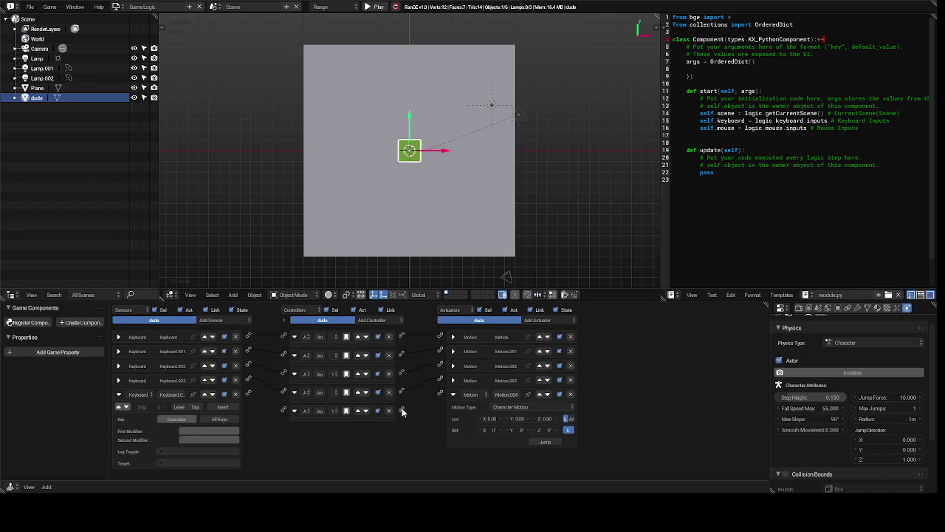
- Link the Spacebar sensor through the new And controller to the Character Motion actuator, and briefly test-run the game
left_click_drag(405, 408, 441, 397)
left_click_drag(248, 396, 283, 411)
left_click_drag(283, 411, 283, 411)
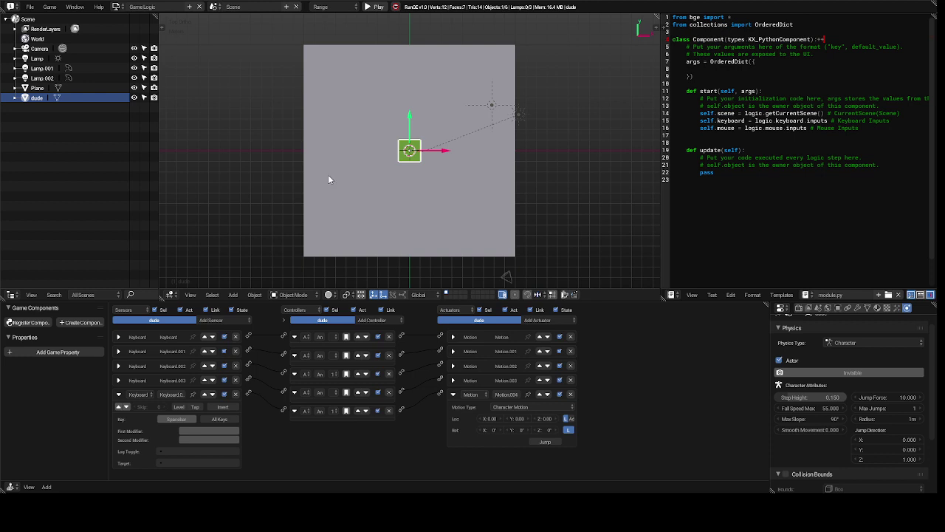
key("p")
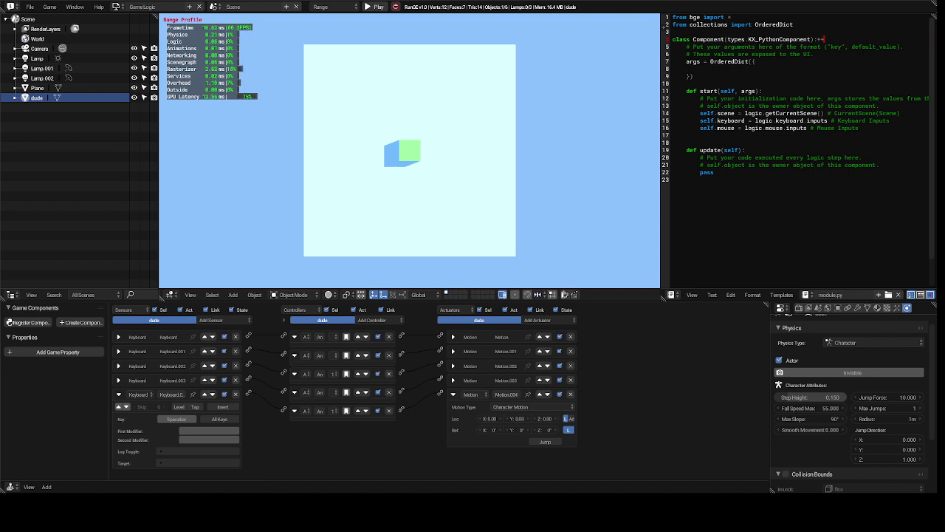
key("Escape")
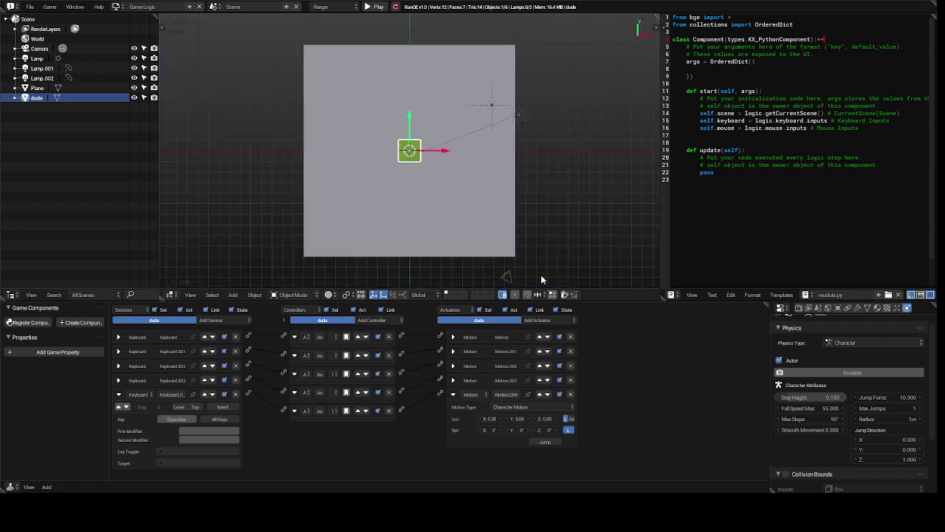
- Set the Character Motion actuator's Z location value to 0.30 and briefly test-run the game
left_click(556, 419)
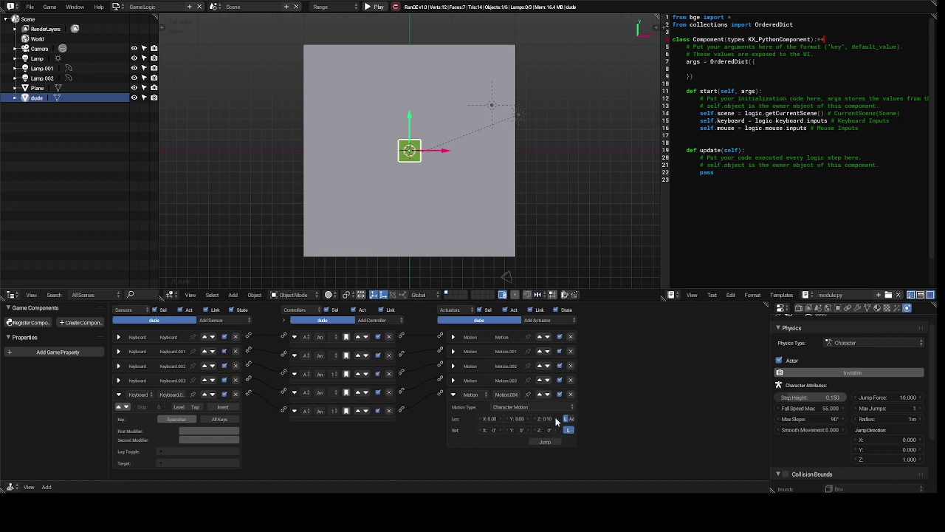
left_click(556, 419)
left_click(556, 419)
left_click(556, 419)
left_click(556, 419)
left_click(557, 419)
left_click(537, 419)
left_click(537, 419)
left_click(537, 419)
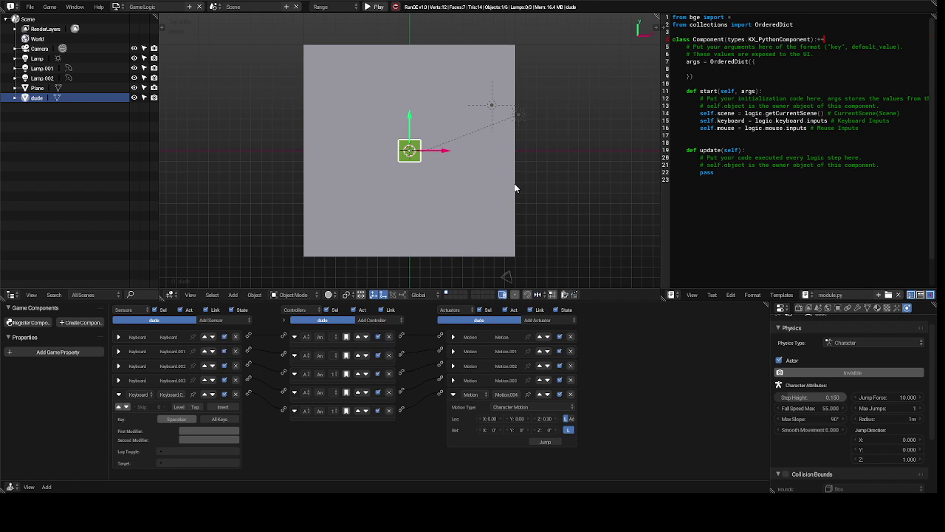
key("p")
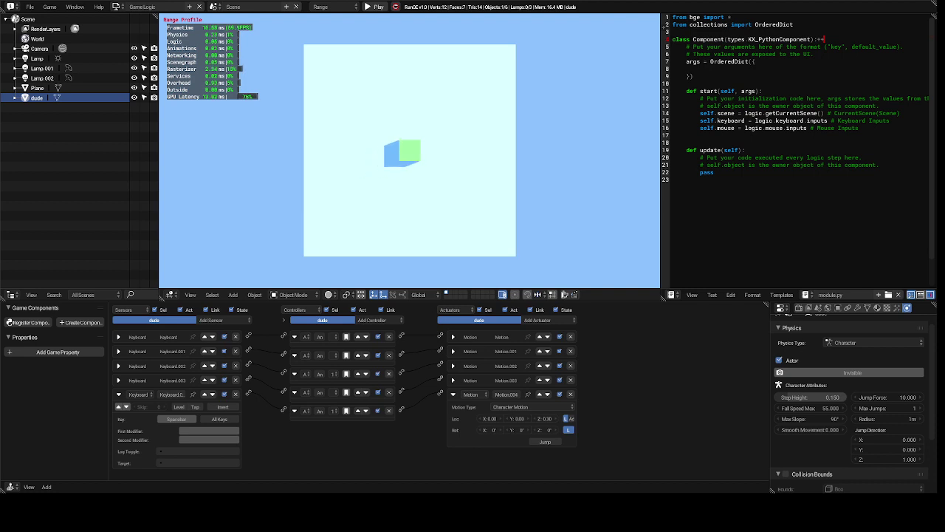
key("Escape")
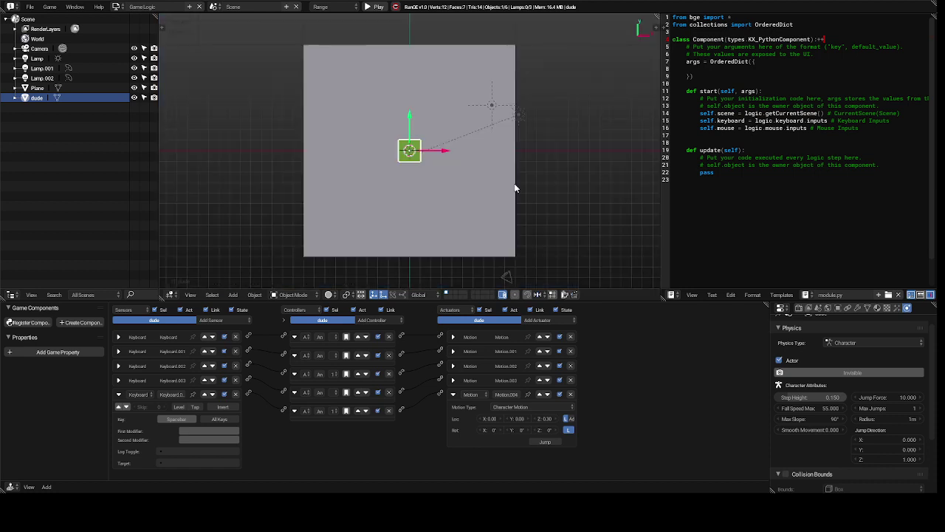
- Switch to the Default screen layout, run the game to test the cube's movement and its Spacebar action, and stop the game
left_click(118, 7)
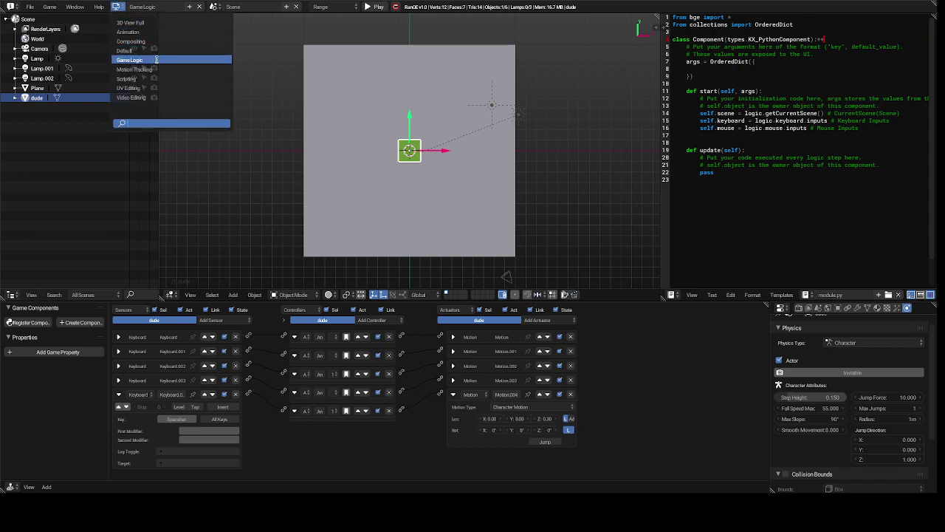
left_click(141, 50)
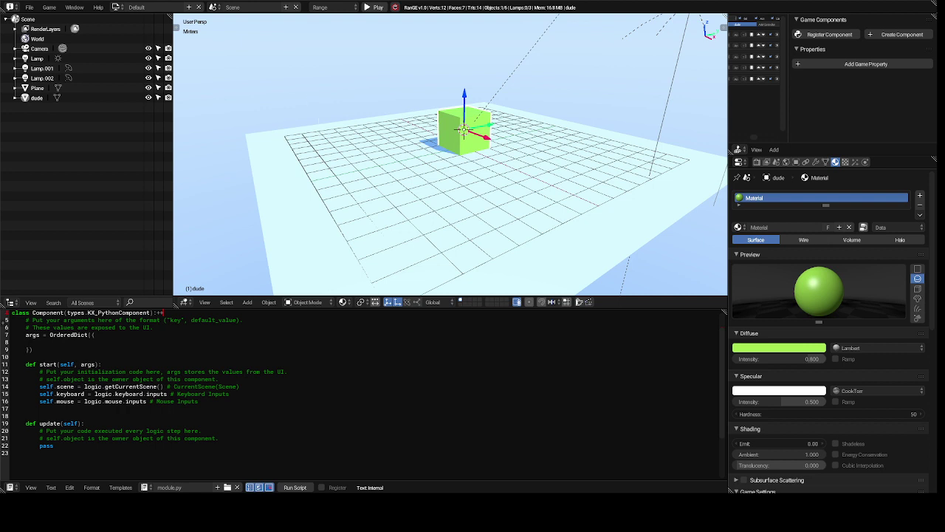
key("p")
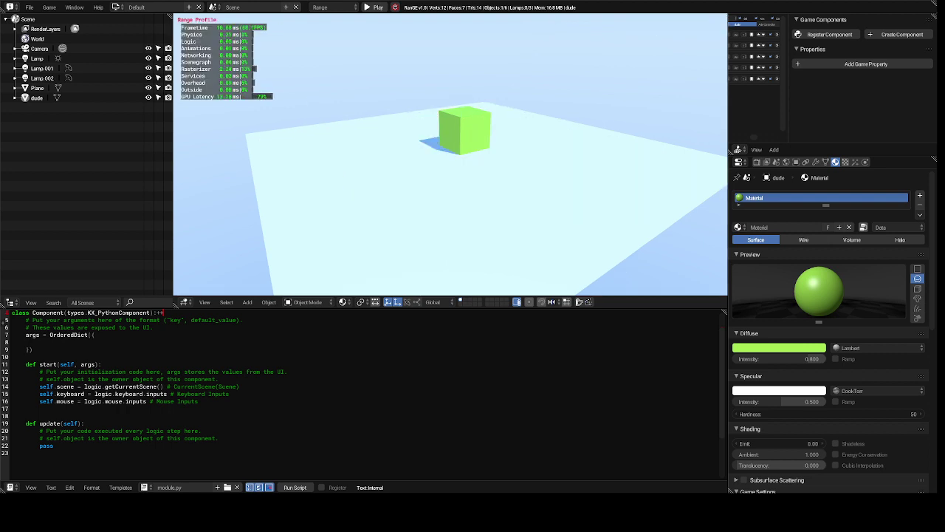
key("d")
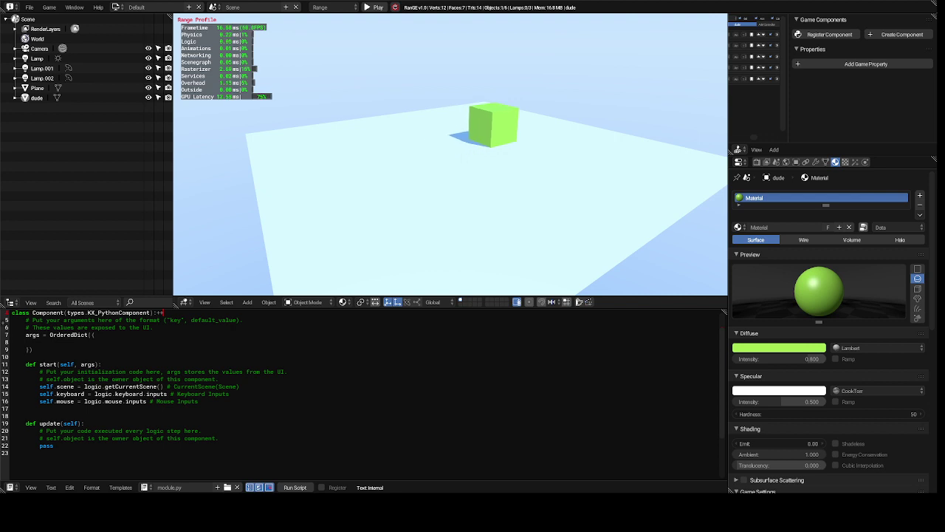
key("a")
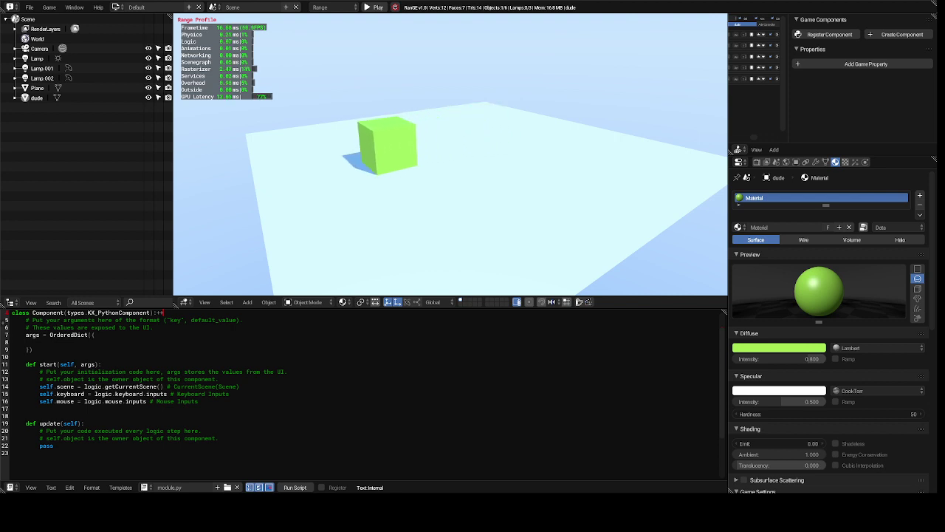
key("a")
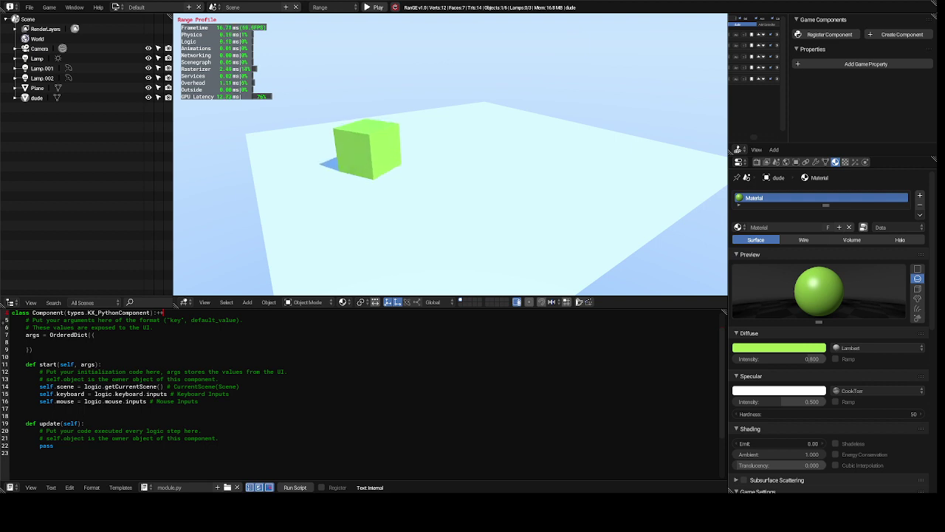
key("d")
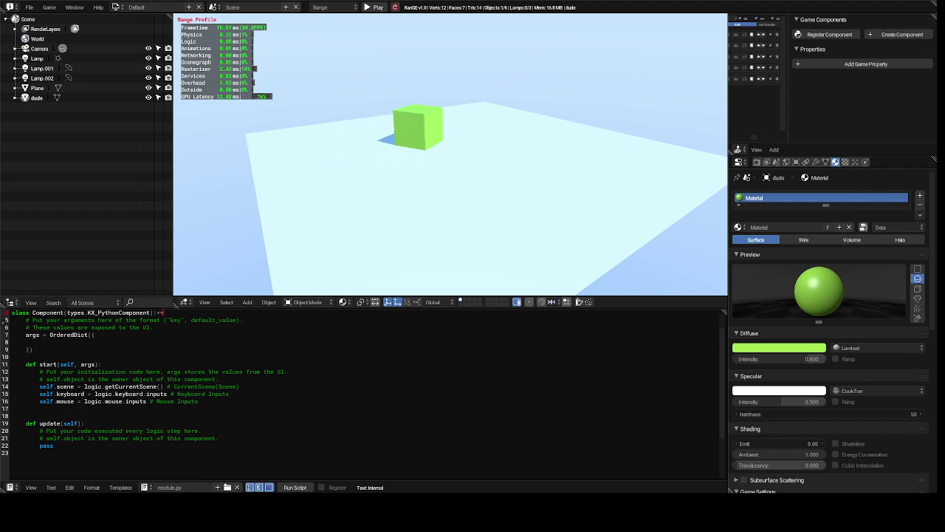
key("a")
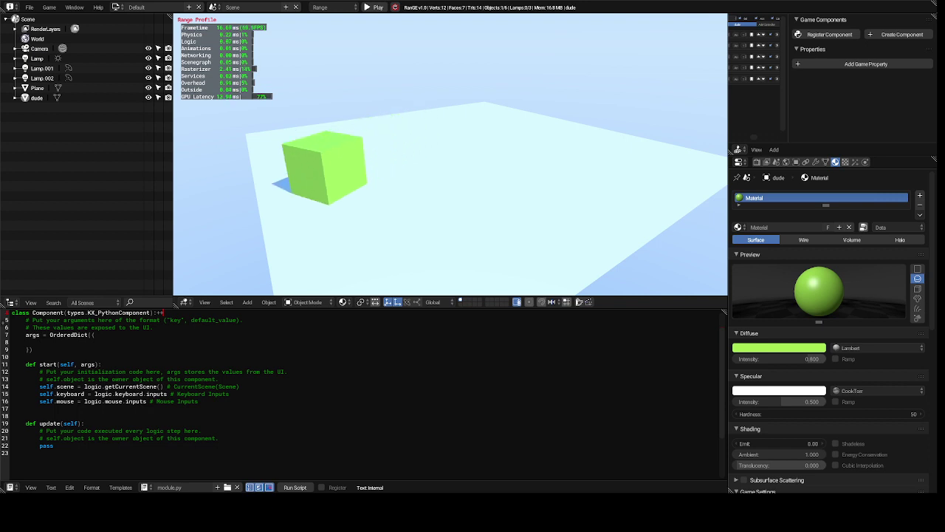
key("d")
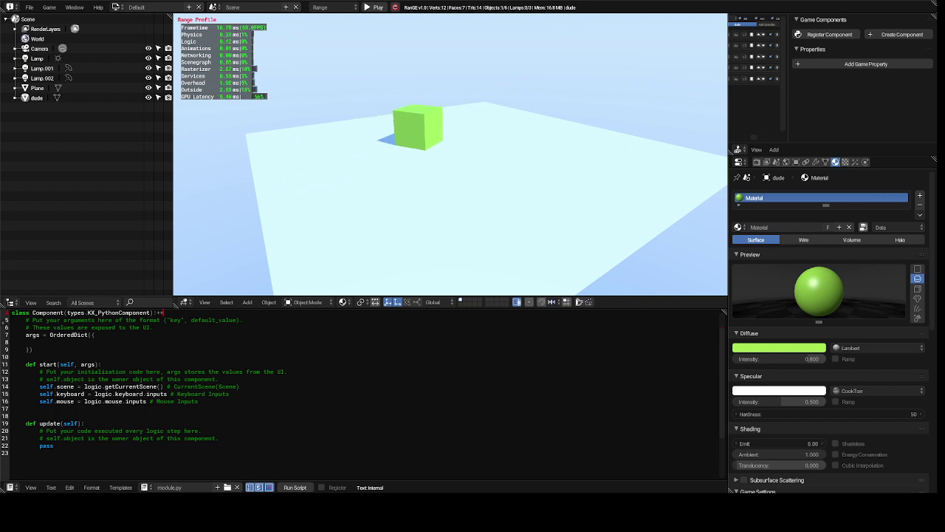
key("space")
key("space")
key("space")
key("space")
key("Escape")
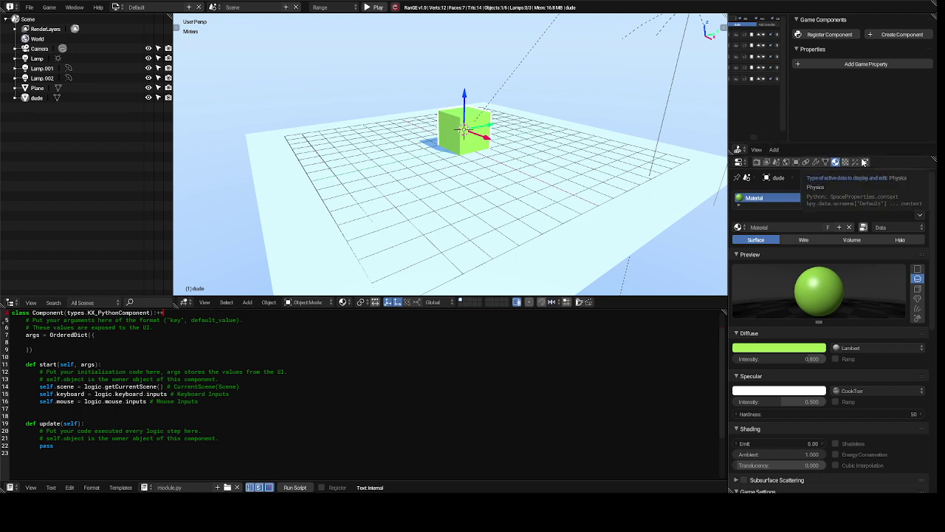
- Show dude's physics settings and enter Edit Mode on its mesh with the cube viewed up close
left_click(866, 162)
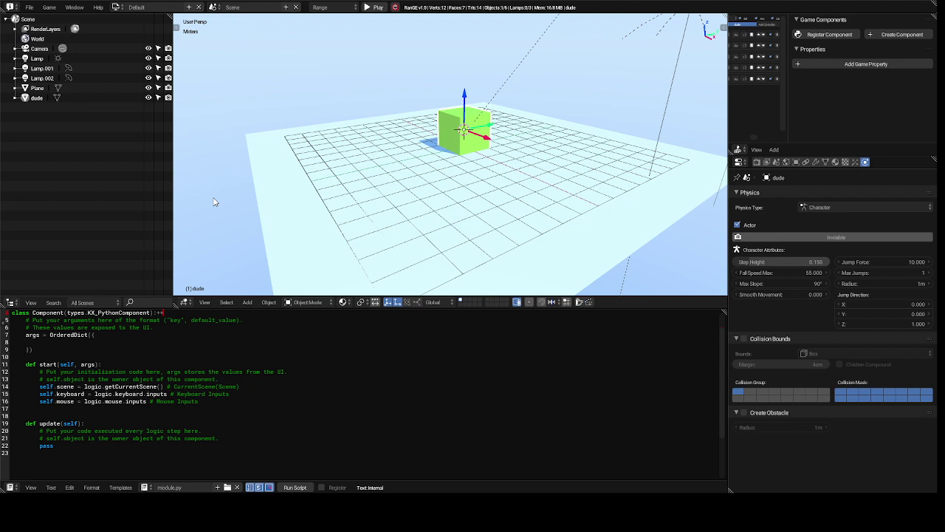
left_click(313, 303)
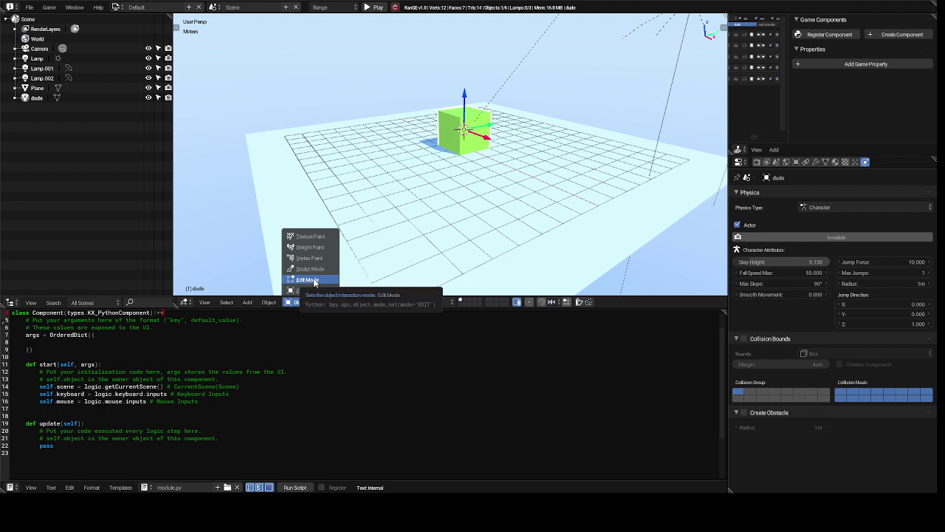
left_click(310, 280)
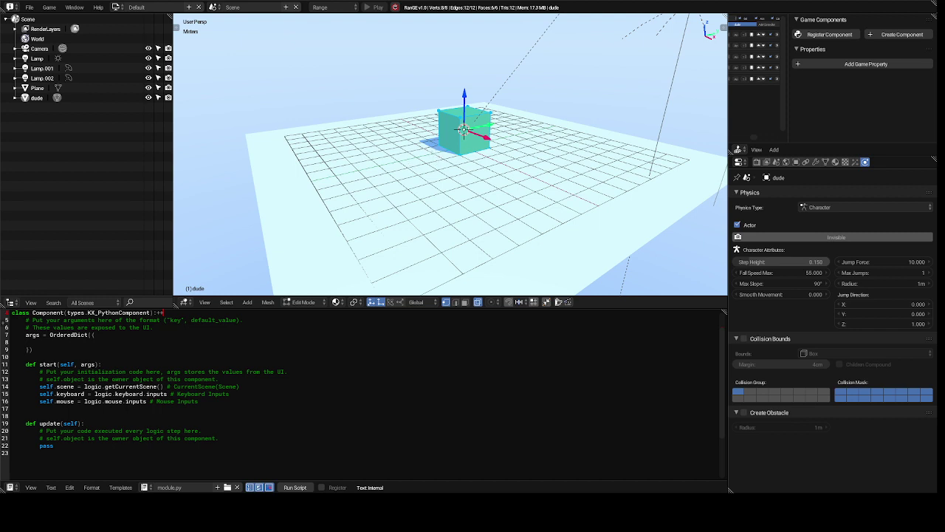
scroll(464, 133, "up", 6)
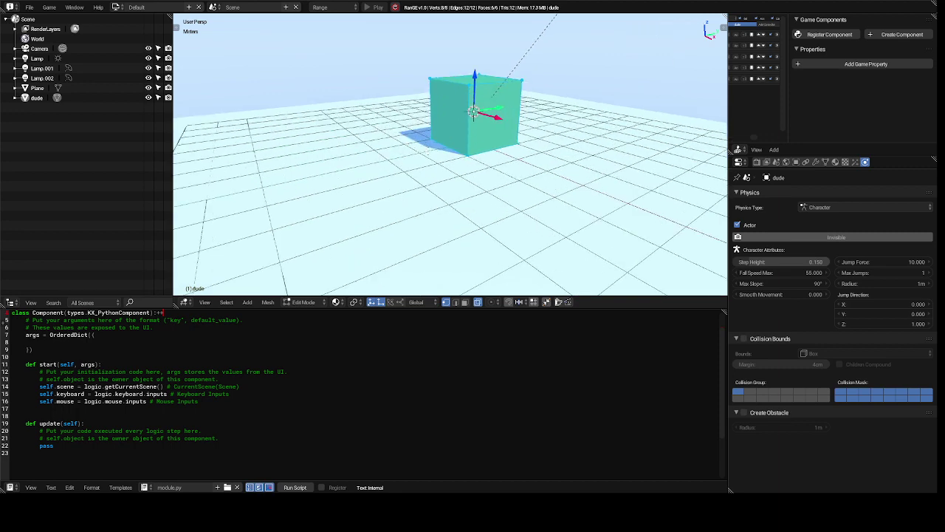
scroll(483, 104, "up", 2)
scroll(484, 99, "up", 2)
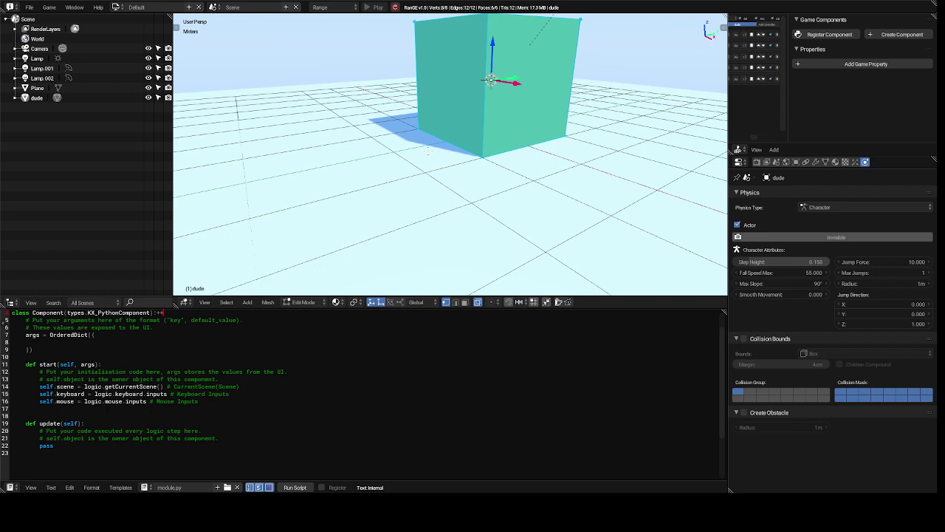
mouse_move(428, 149)
middle_mouse_down()
mouse_move(428, 139)
mouse_move(427, 150)
middle_mouse_up()
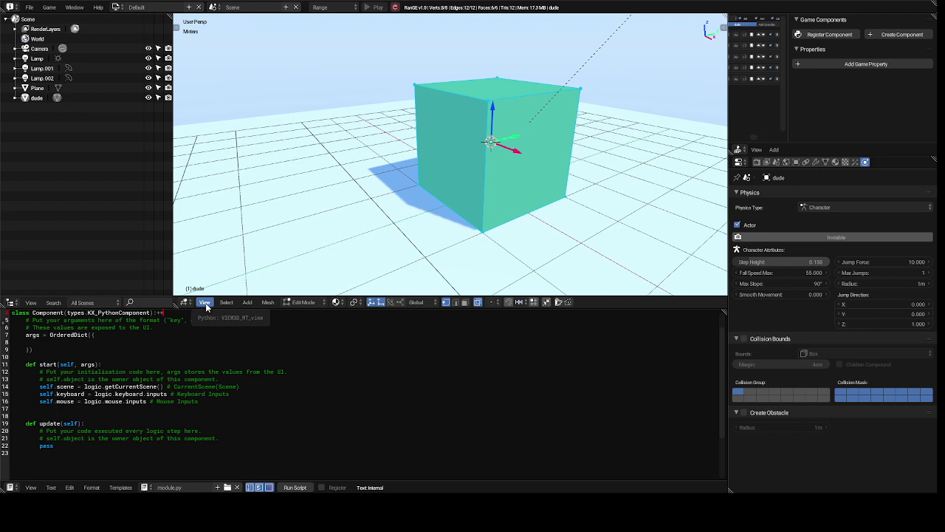
left_click(268, 302)
left_click(268, 303)
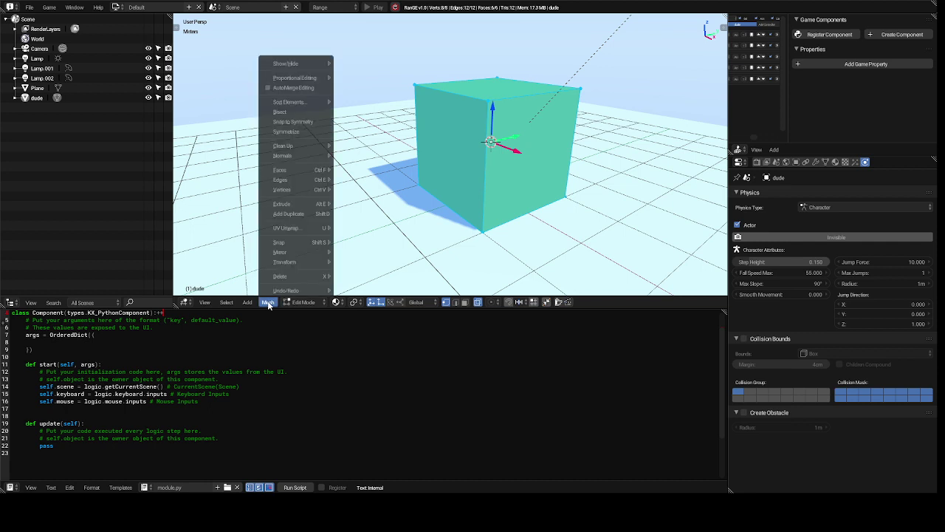
left_click(268, 303)
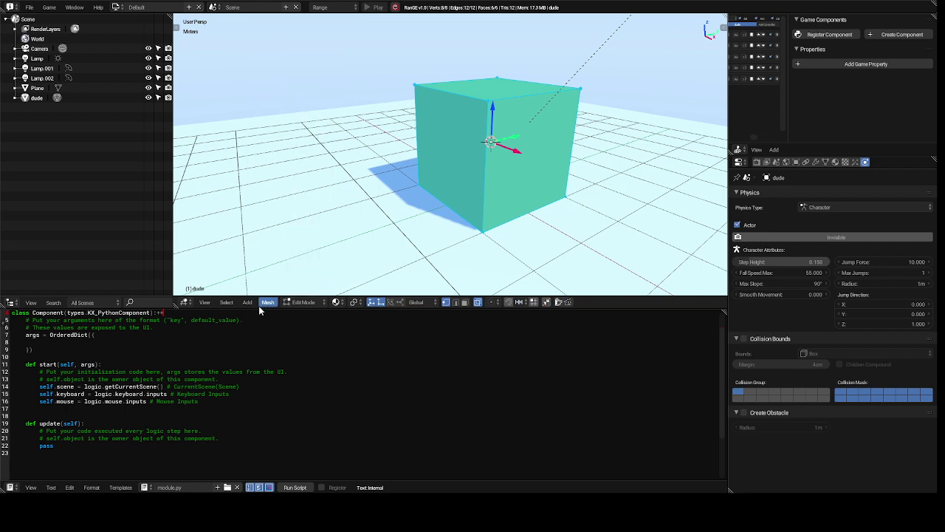
left_click(206, 303)
left_click(206, 303)
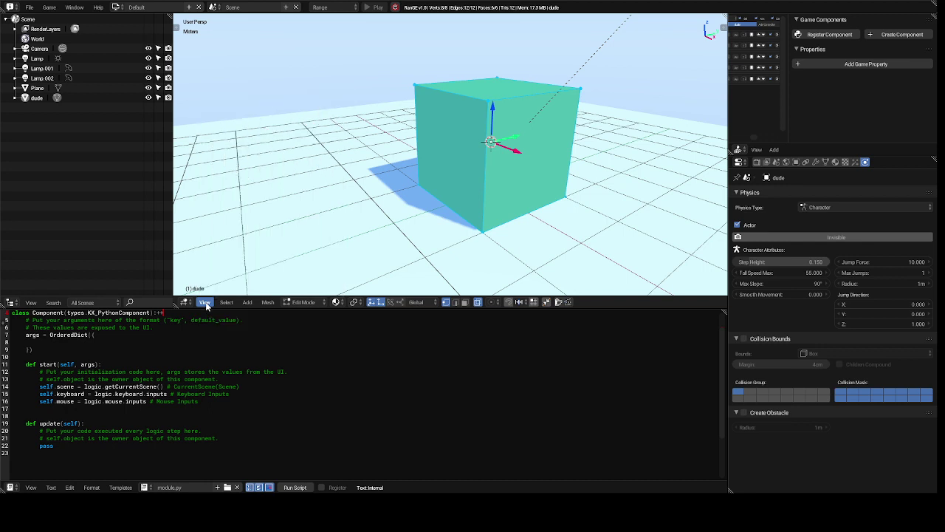
left_click(271, 302)
left_click(273, 303)
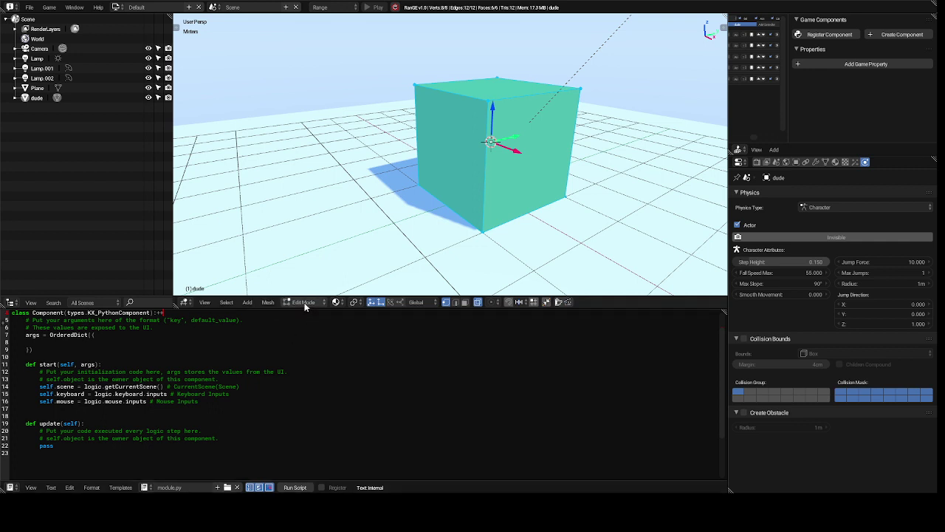
- Switch dude to Object Mode, look over the editor types and object commands offered there, and return to Edit Mode
left_click(303, 302)
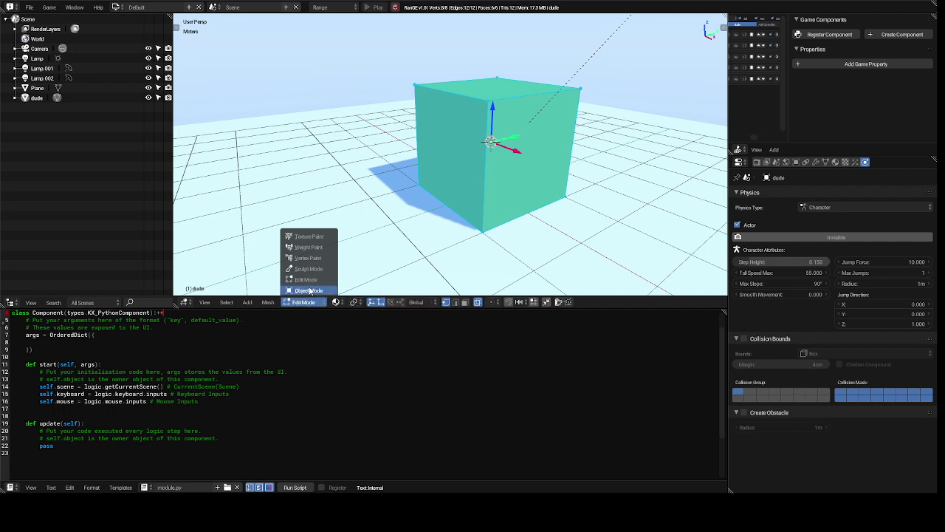
left_click(309, 291)
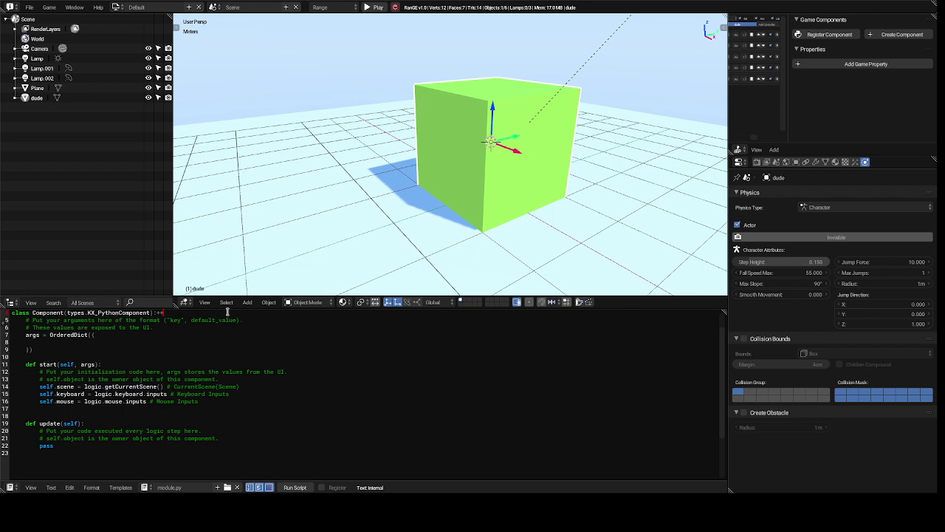
left_click(186, 304)
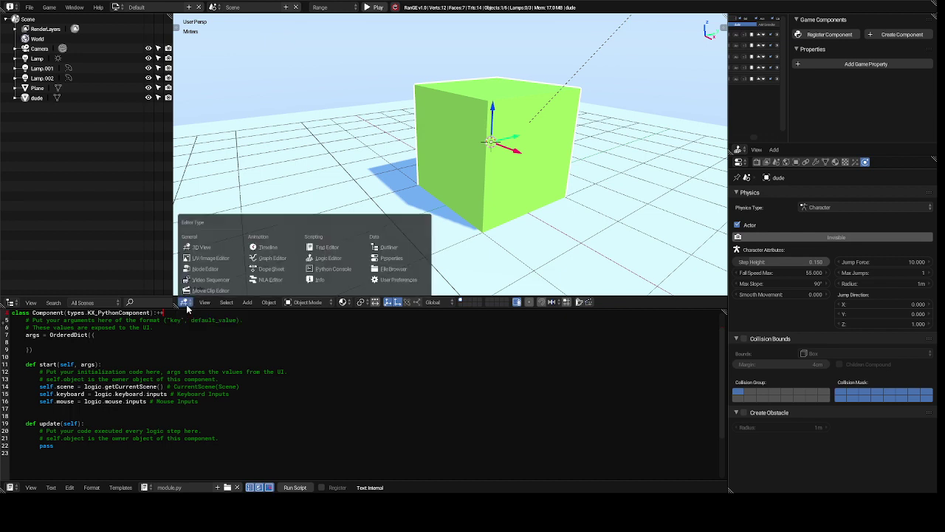
key("Escape")
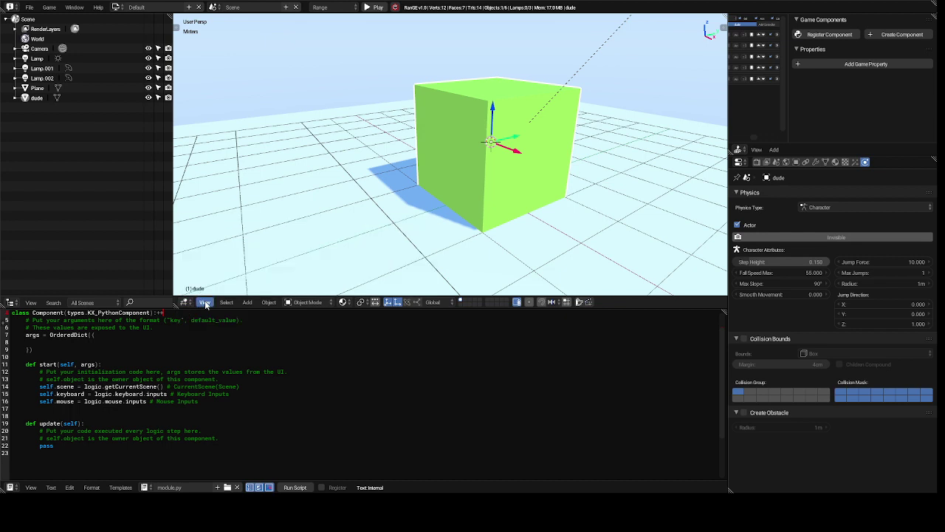
left_click(204, 302)
left_click(207, 303)
left_click(268, 302)
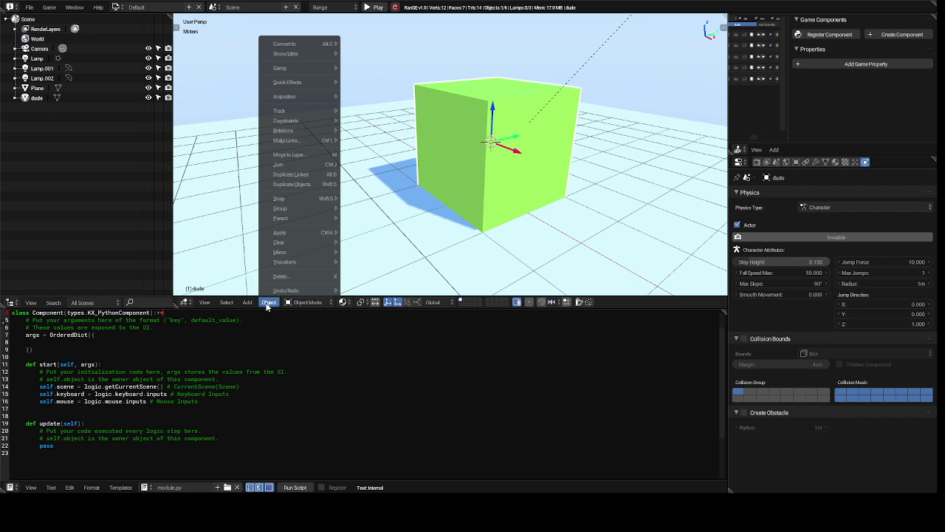
left_click(268, 302)
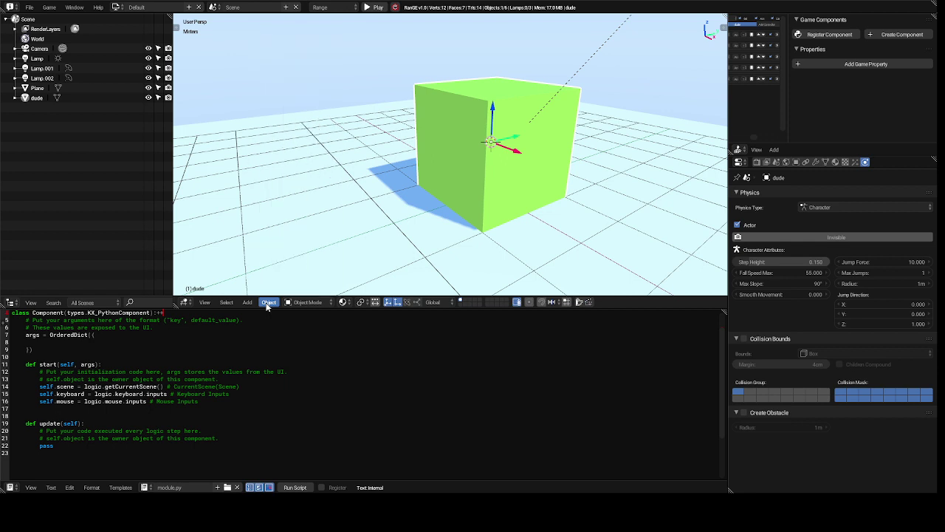
left_click(303, 302)
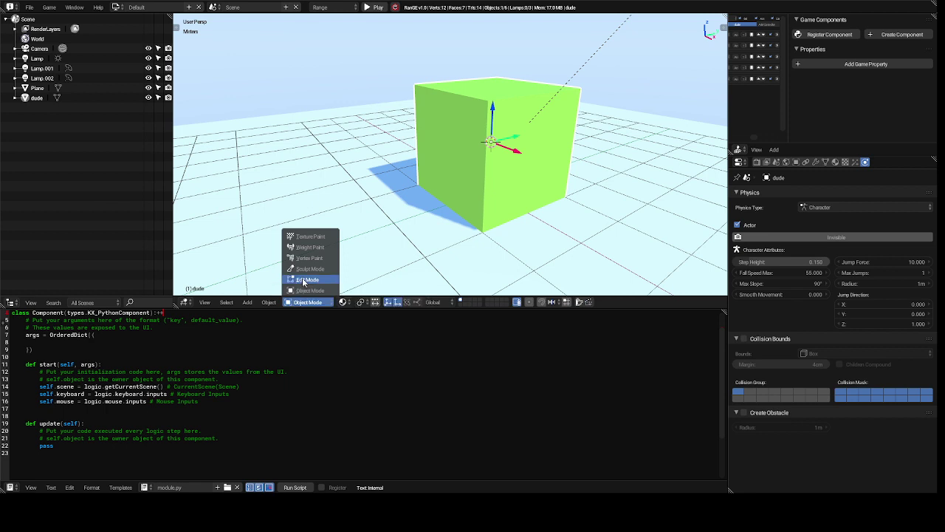
left_click(304, 281)
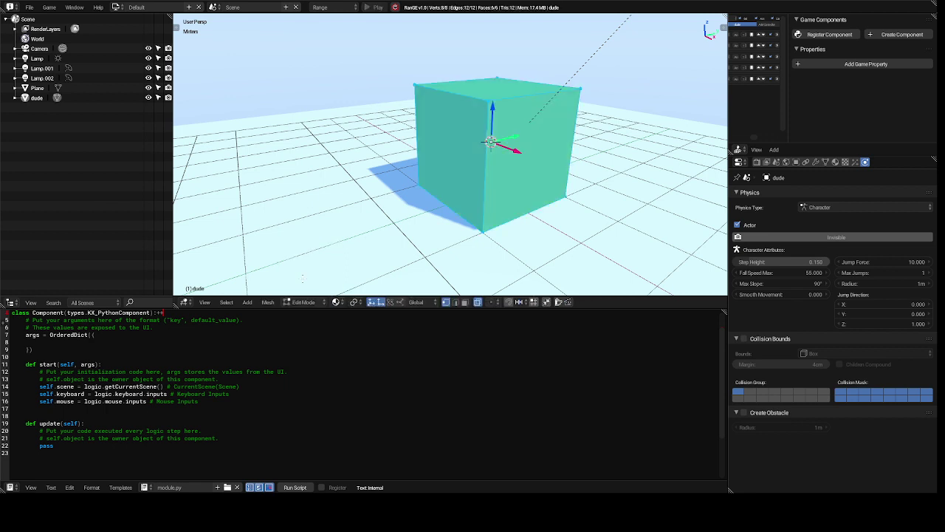
- Bevel all vertices of dude's cube mesh with an offset of about 0.951 and one segment
left_click(267, 302)
mouse_move(279, 277)
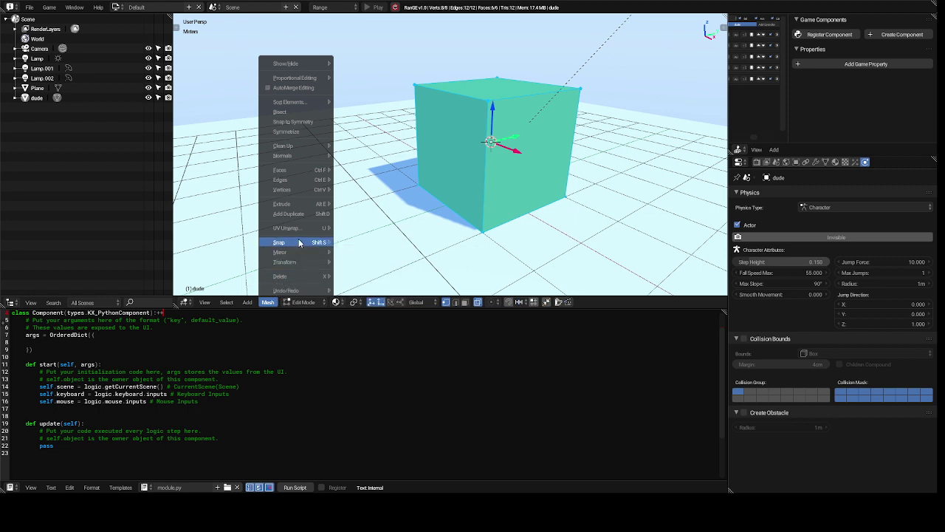
mouse_move(306, 204)
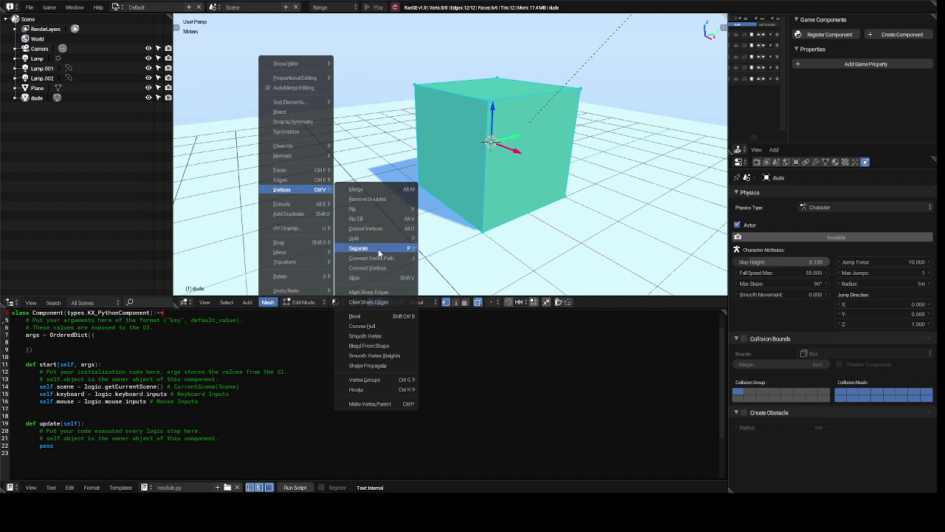
left_click(373, 316)
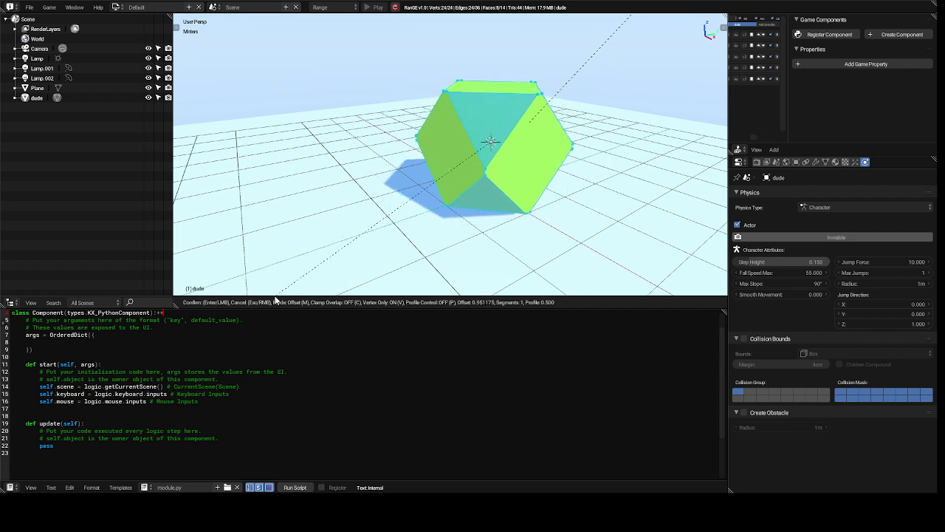
left_click(275, 301)
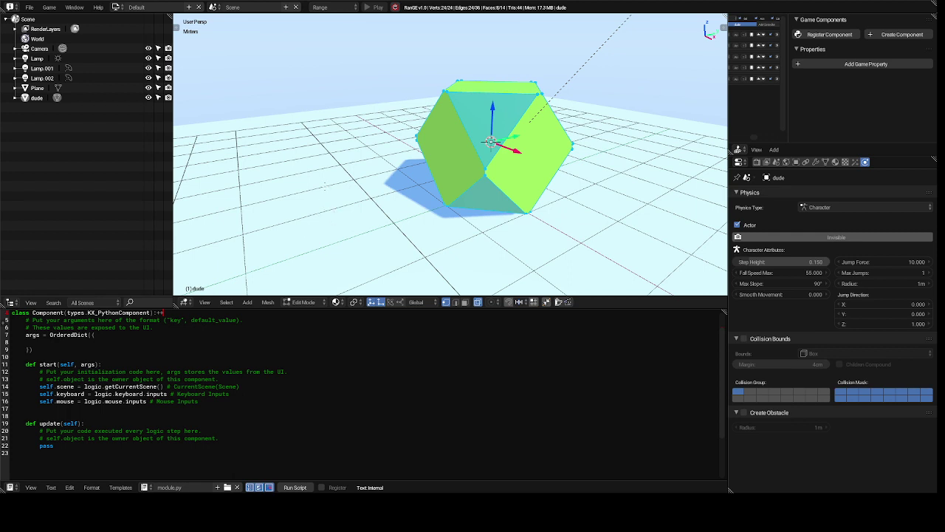
- Show the mesh tools, try Subdivide on the whole beveled mesh, and undo the subdivision
key("t")
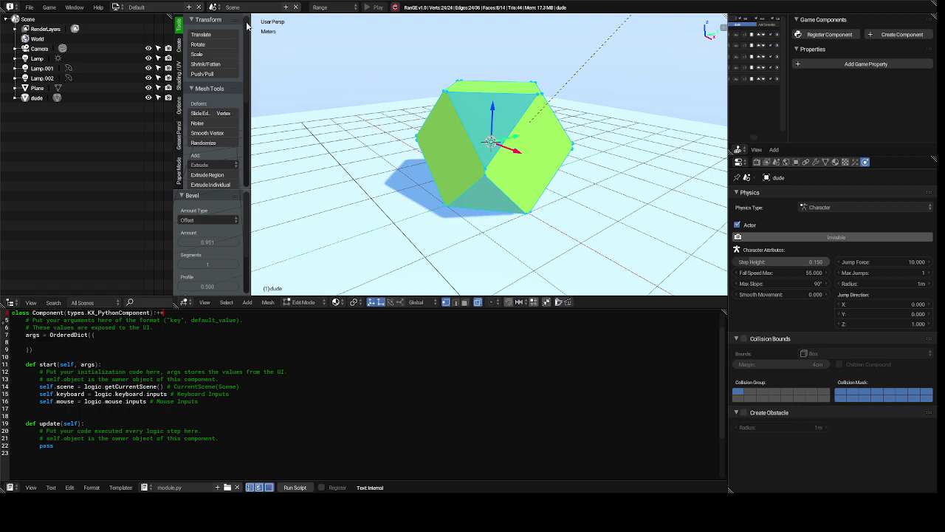
scroll(247, 26, "down", 3)
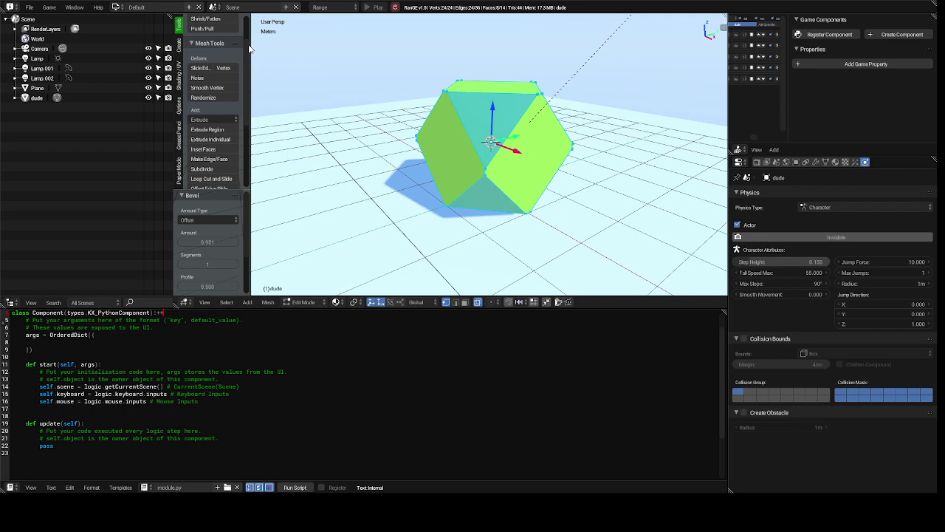
scroll(248, 52, "down", 3)
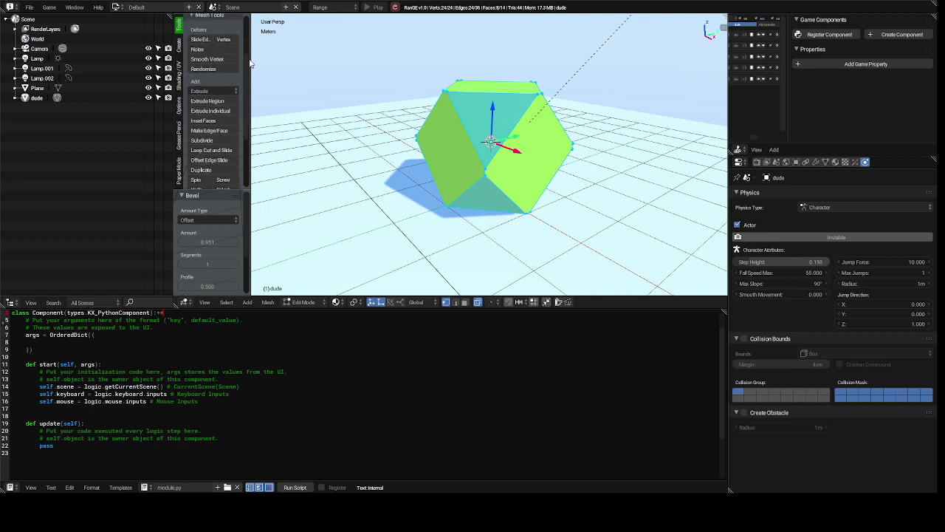
left_click(213, 142)
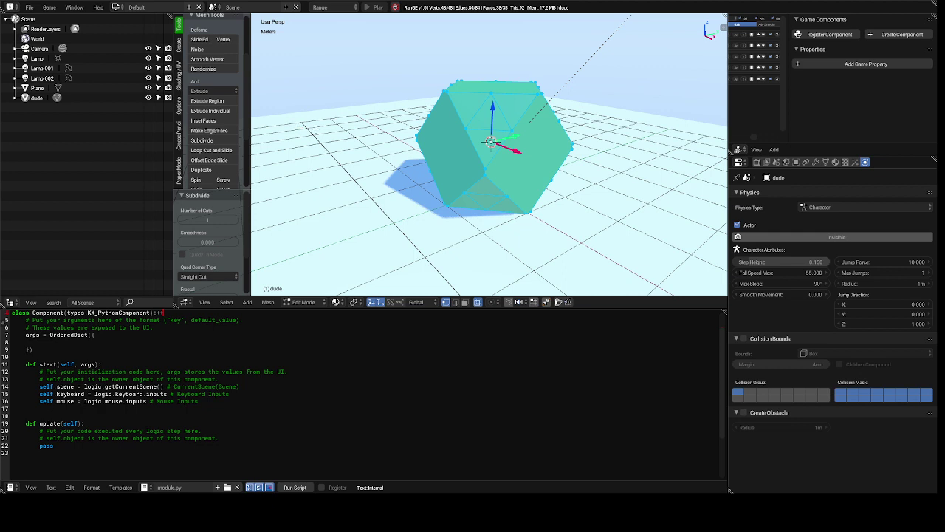
key("ctrl+z")
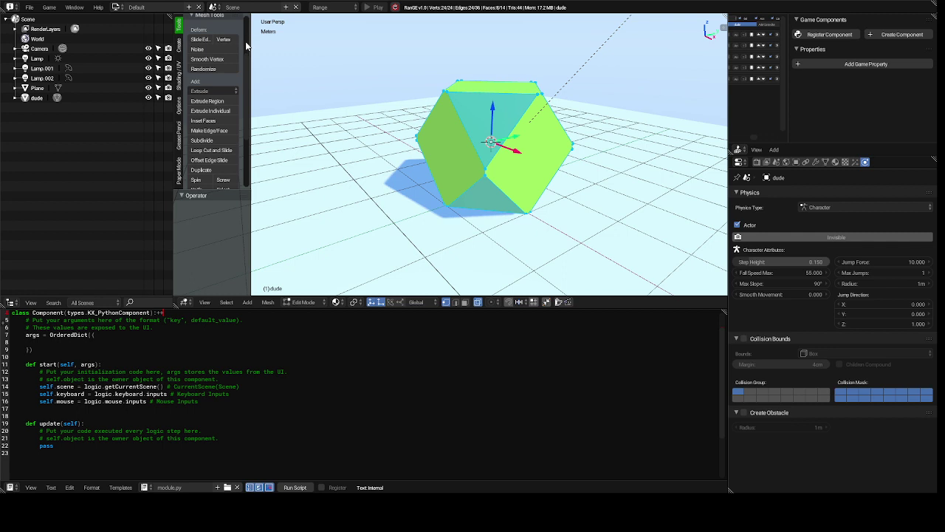
- Try a Knife cut across the corner of one of the mesh's side faces, undo it, and hide the mesh tools
scroll(247, 46, "up", 3)
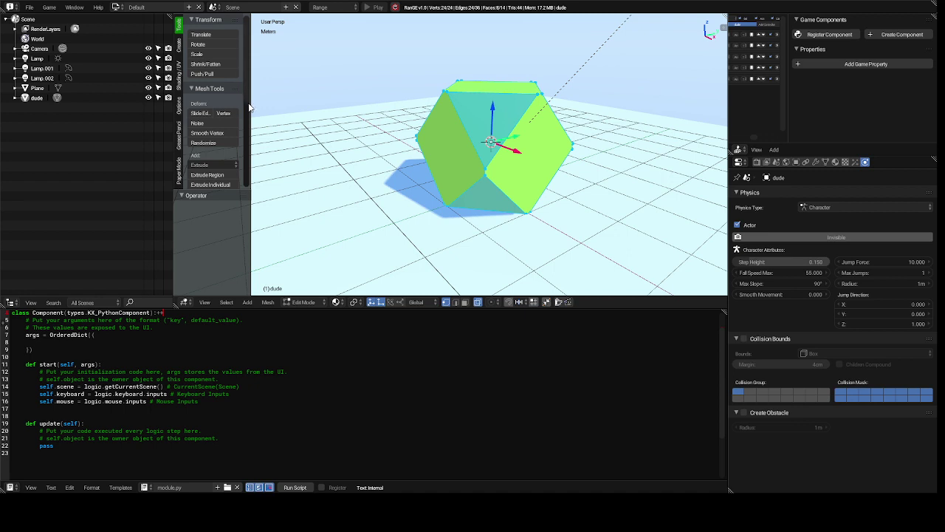
scroll(248, 125, "down", 5)
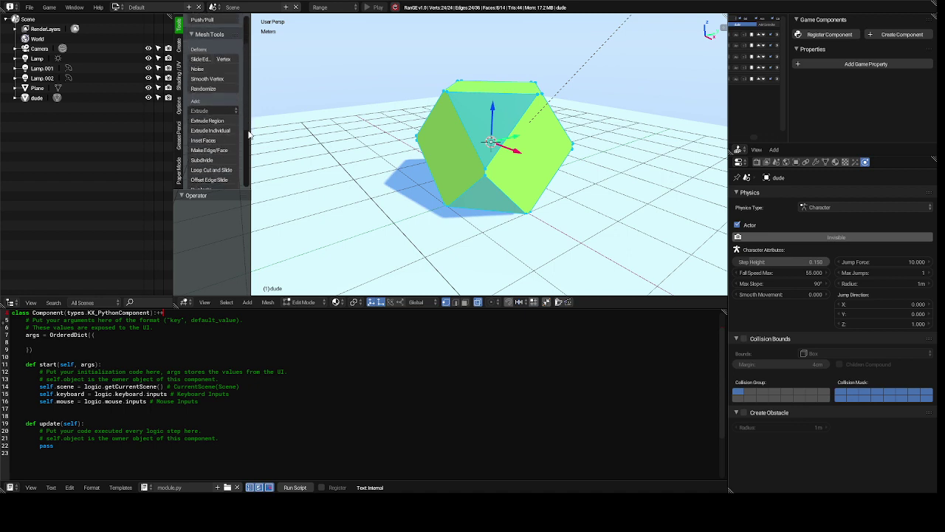
scroll(248, 162, "down", 2)
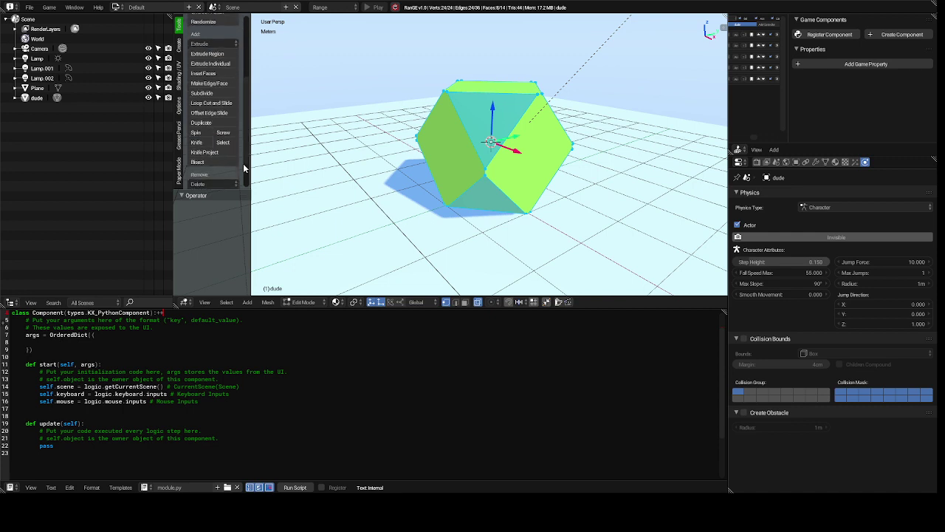
left_click(197, 140)
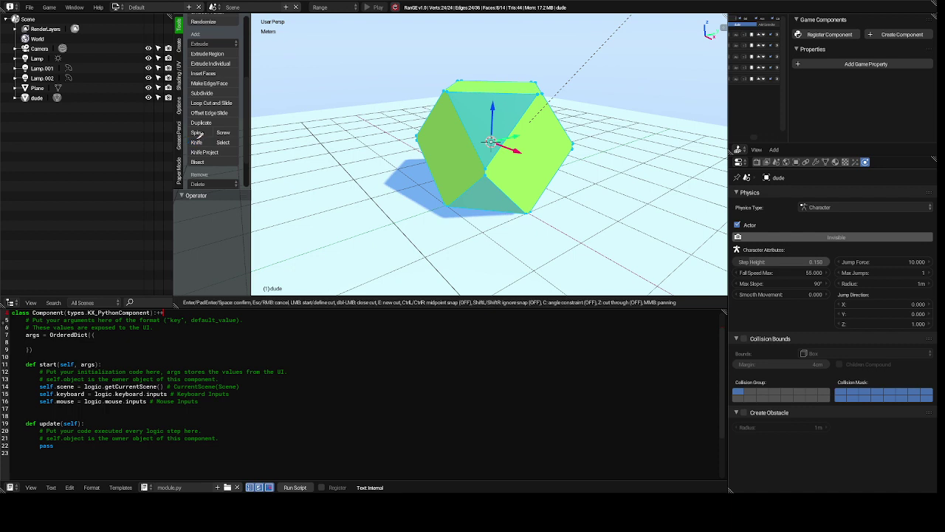
left_click(425, 153)
left_click(459, 109)
key("Return")
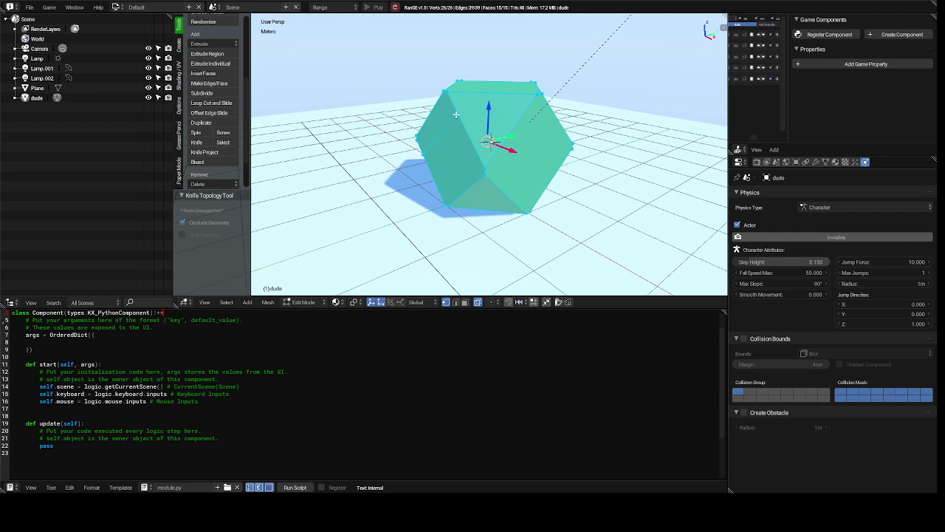
key("ctrl+z")
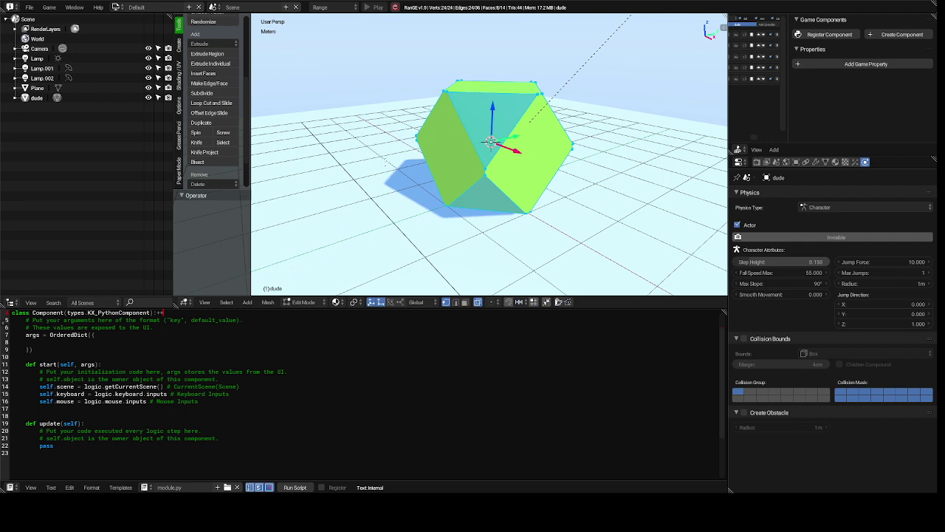
key("t")
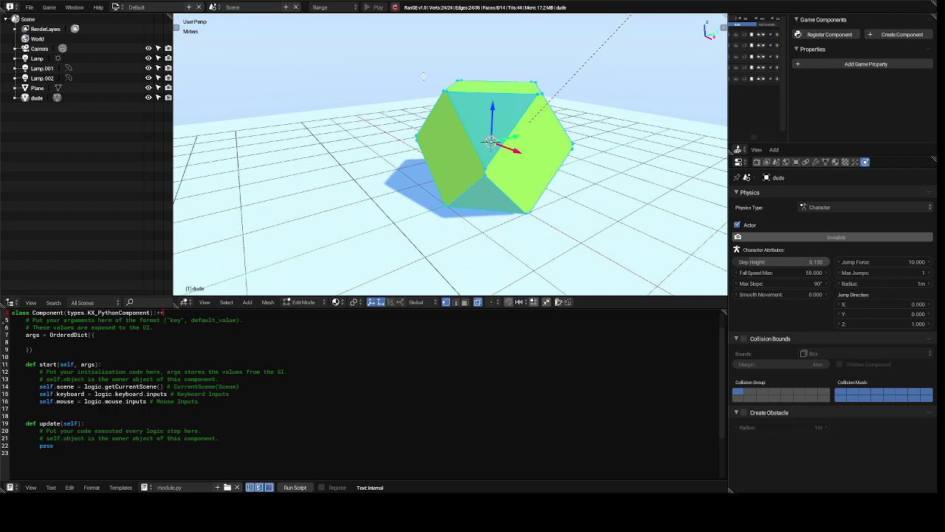
- Deselect all of dude's mesh elements and return to Object Mode with the whole scene in view
scroll(424, 76, "down", 5)
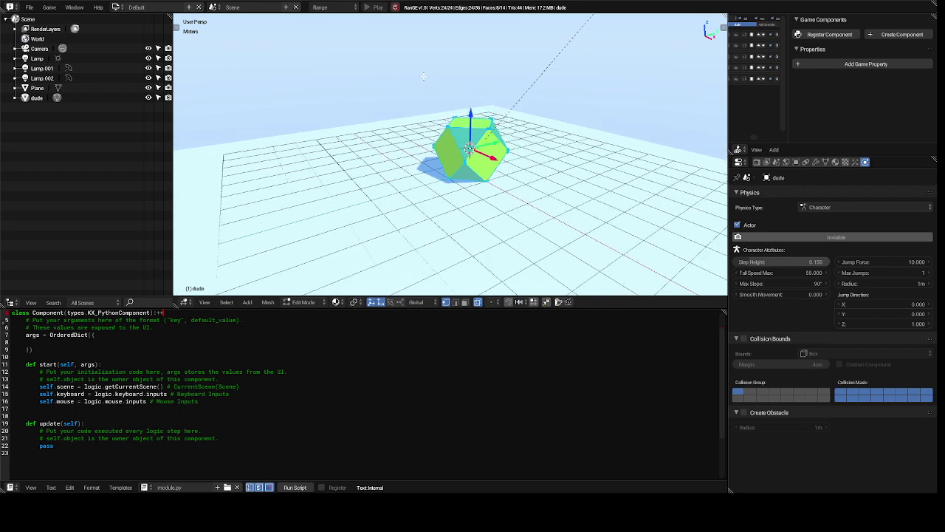
scroll(424, 76, "down", 5)
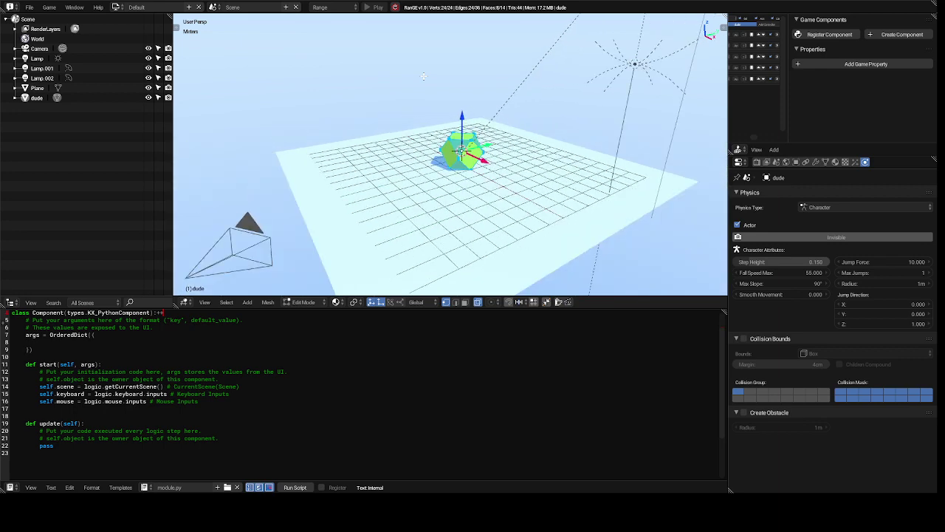
key("a")
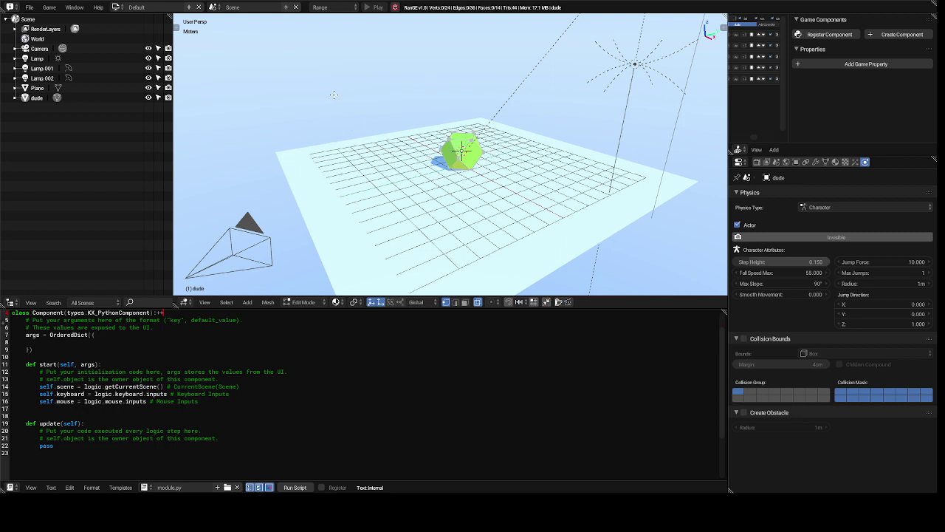
left_click(305, 301)
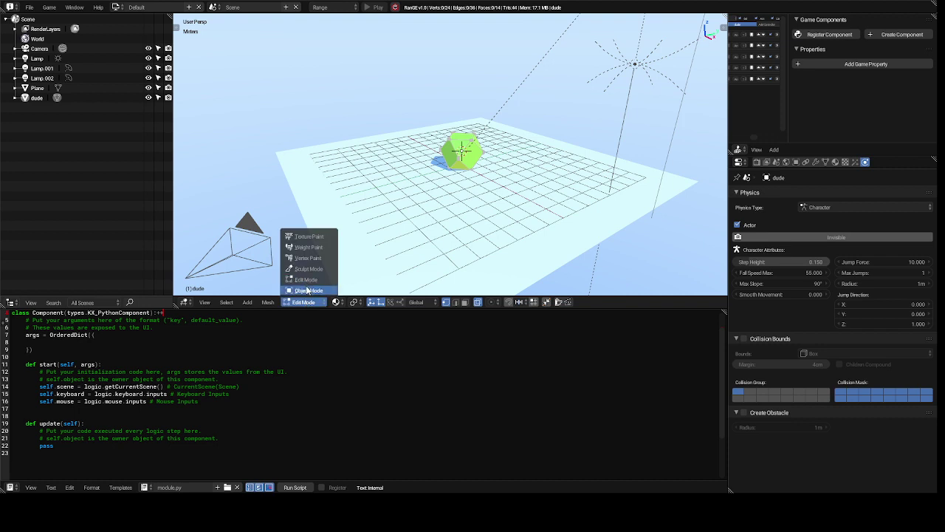
left_click(309, 290)
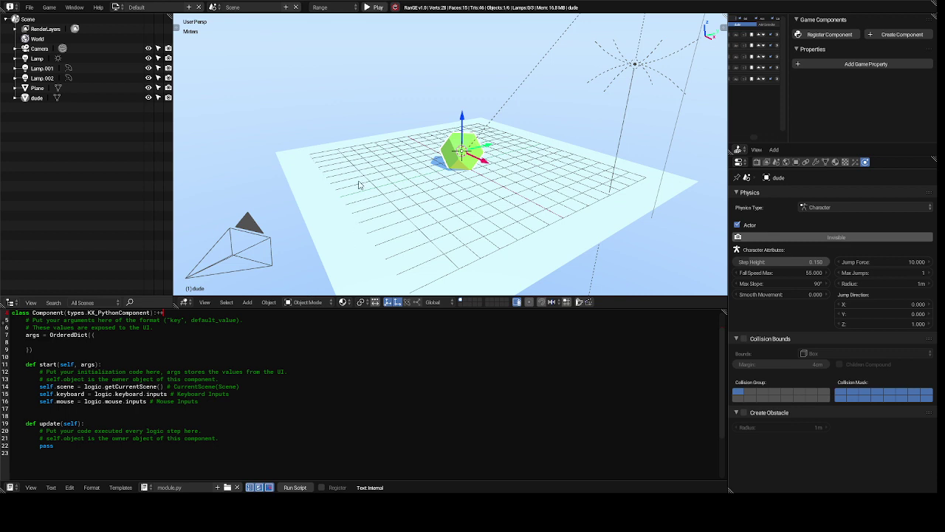
key("alt+a")
key("shift+a")
mouse_move(359, 184)
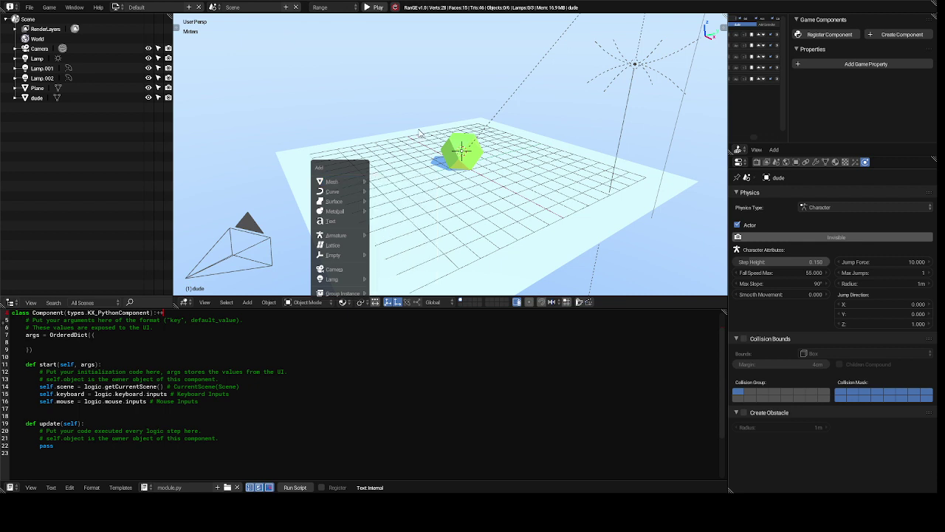
left_click(403, 154)
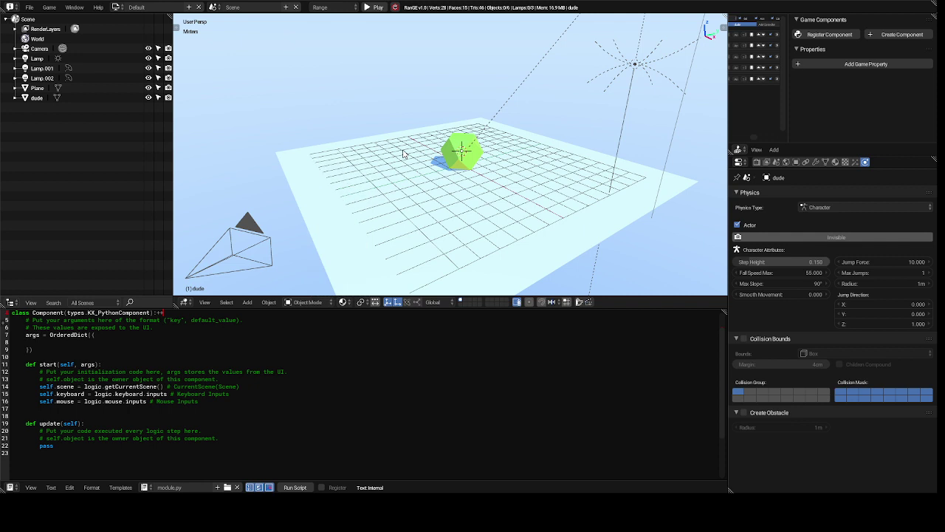
- Select dude and try scaling it uniformly and along the global Z, X and Y axes, then cancel the scaling
right_click(458, 148)
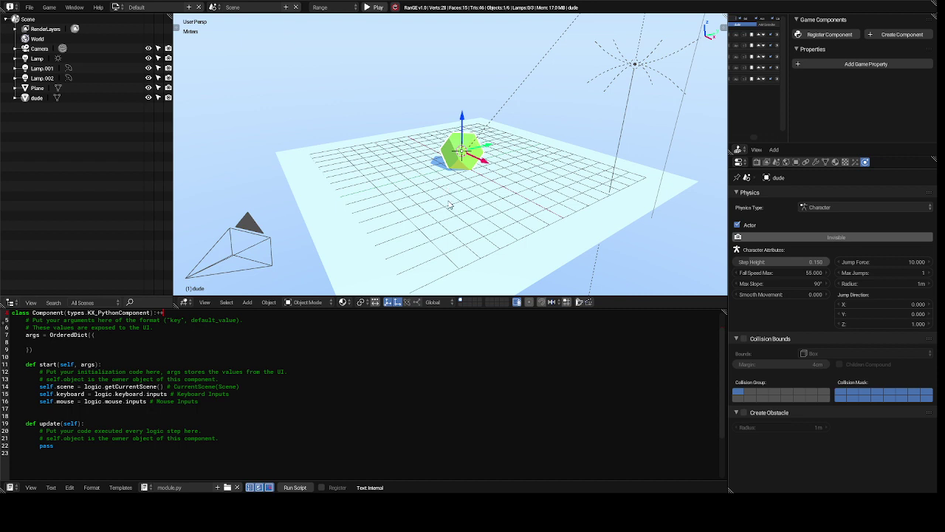
key("s")
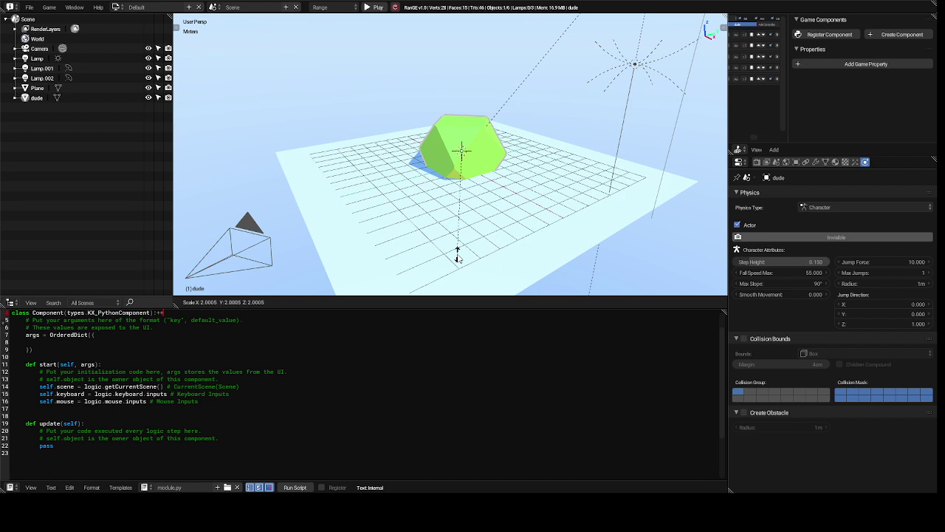
key("z")
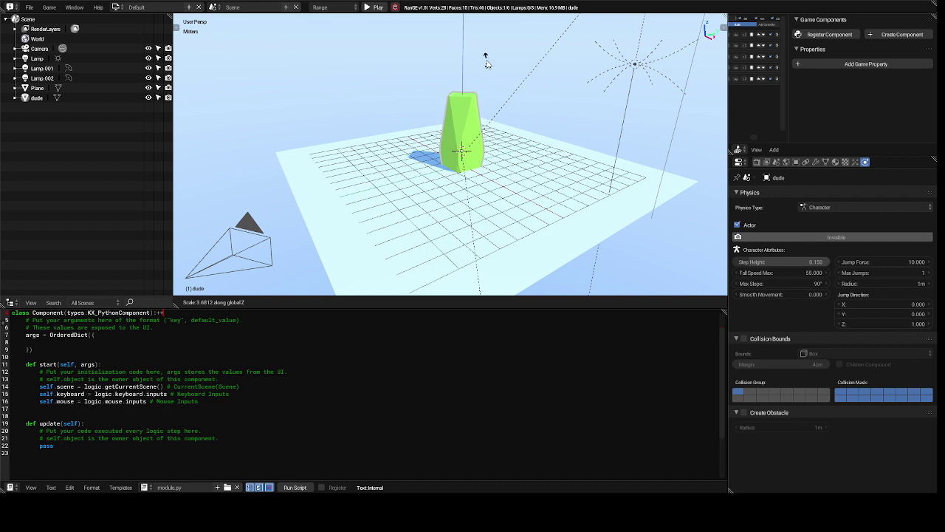
key("x")
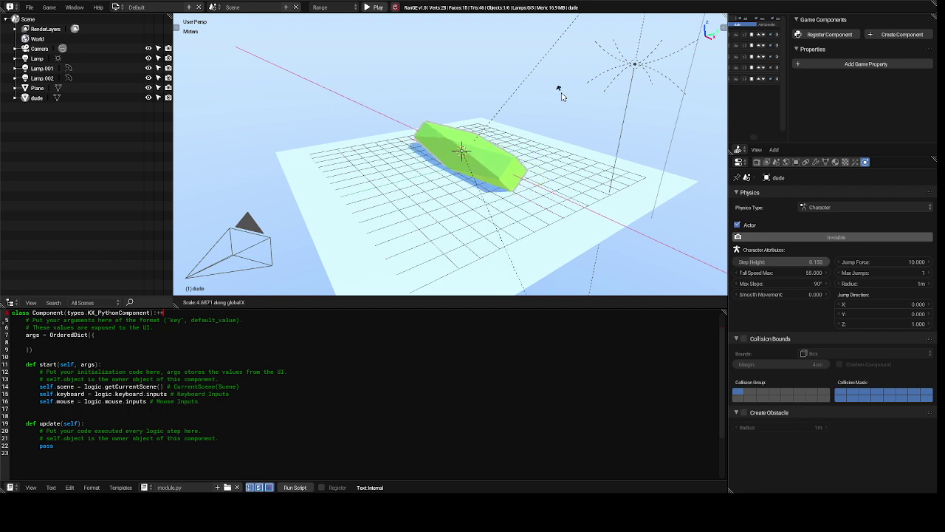
key("y")
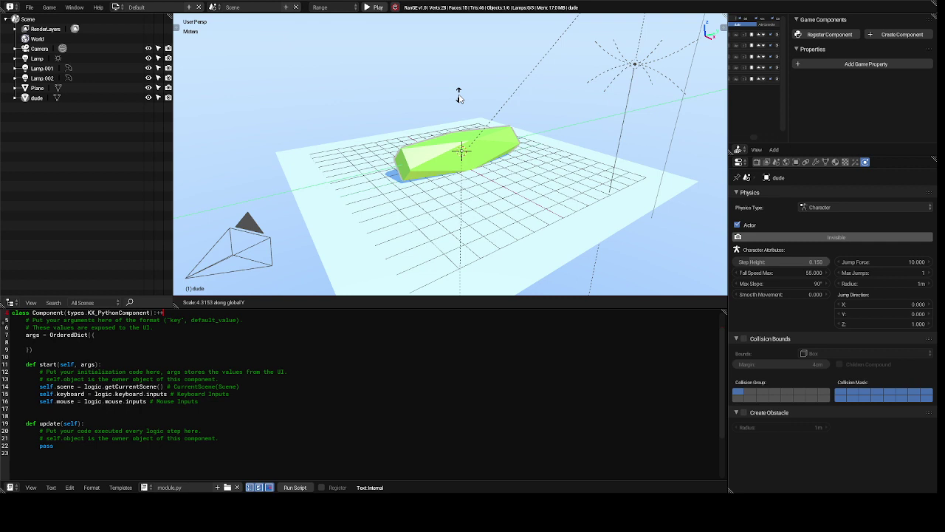
key("Escape")
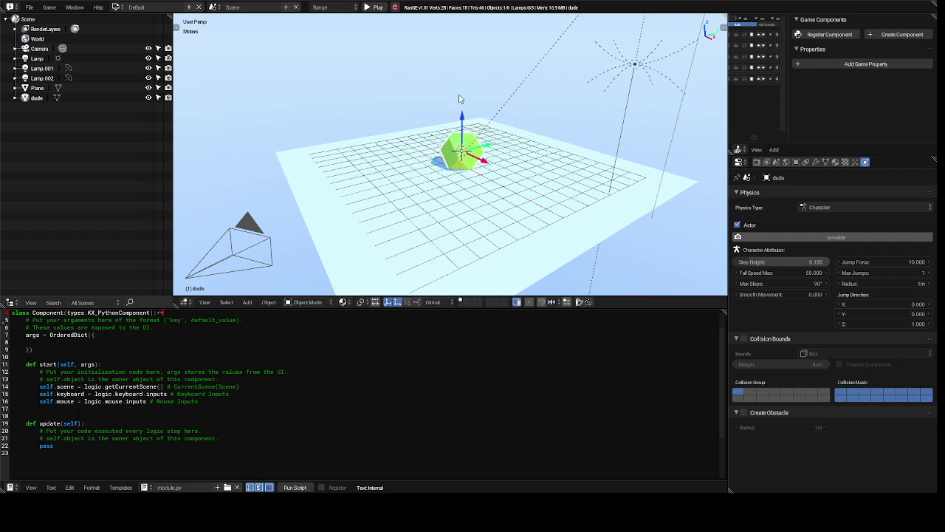
- Try rotating dude freely and around the global Y, X and Z axes, leaving its orientation as it was
key("r")
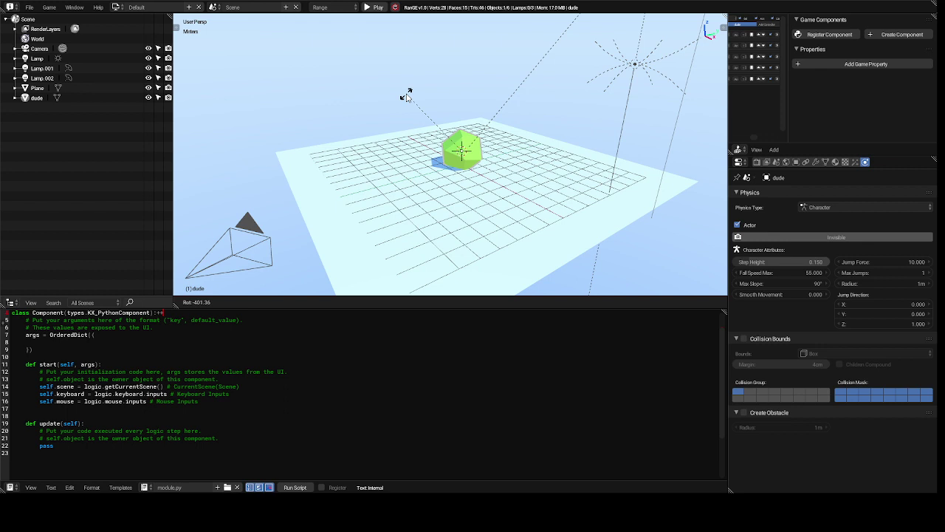
key("y")
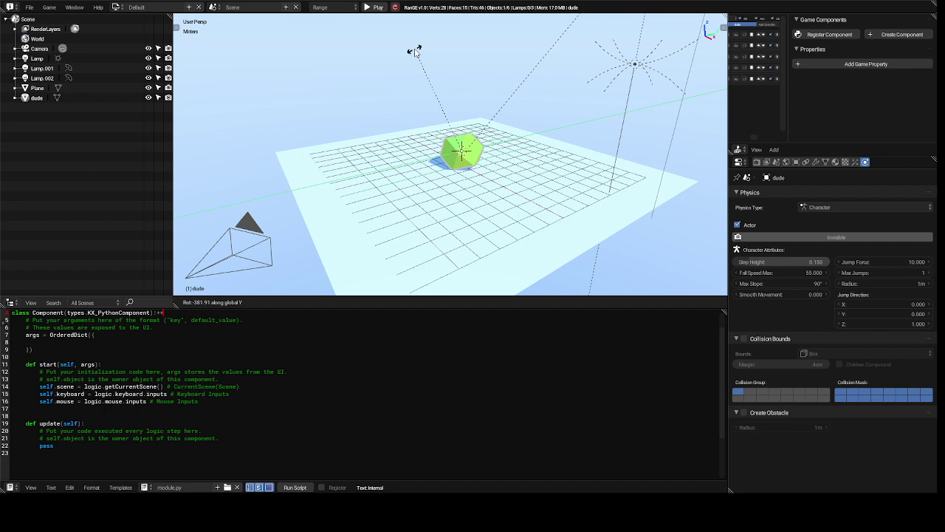
key("x")
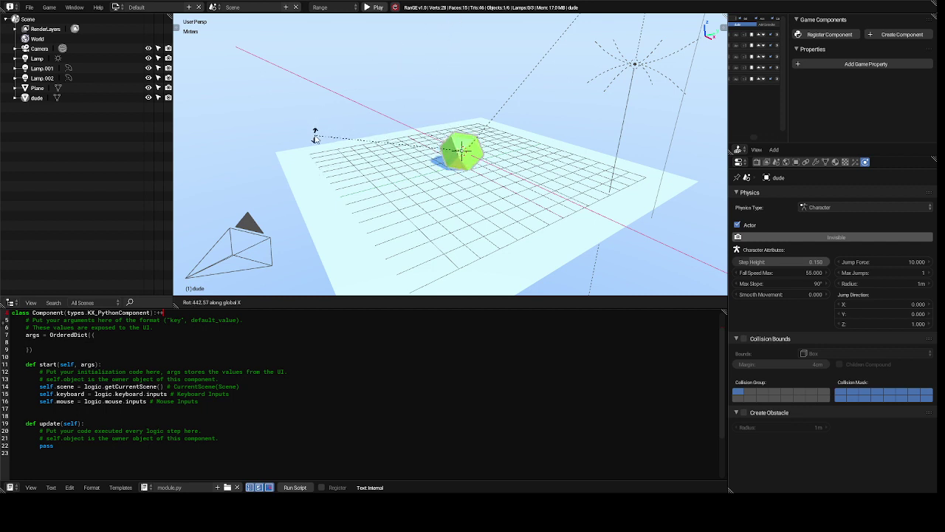
key("z")
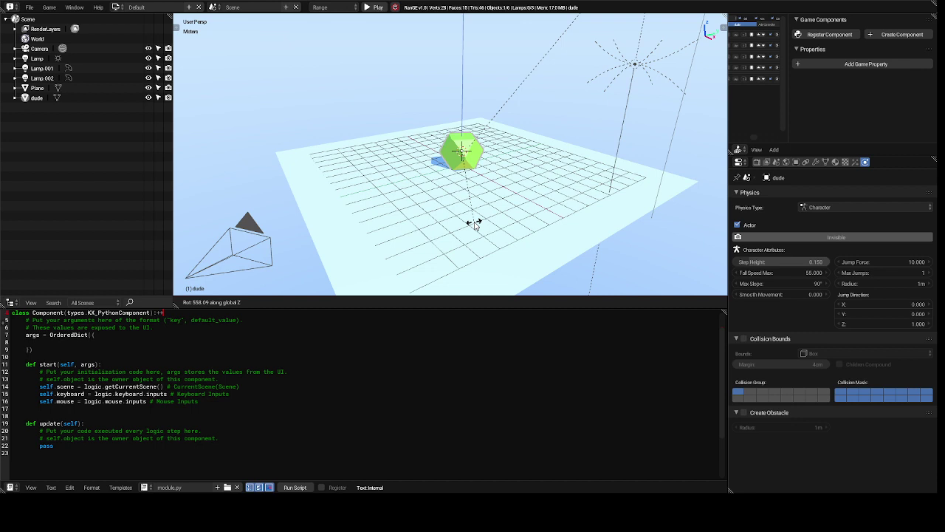
left_click(475, 224)
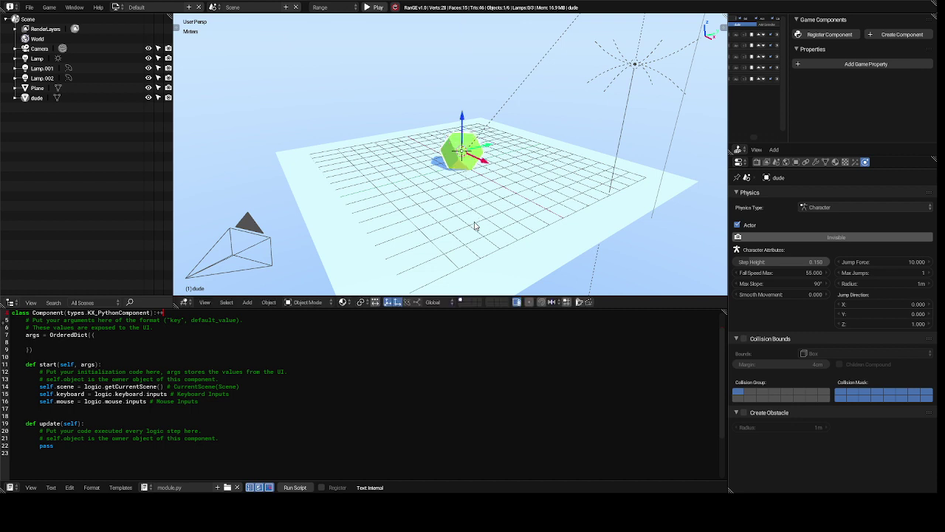
- Run the game in the viewport, test dude's movement and jump, and stop the game
key("p")
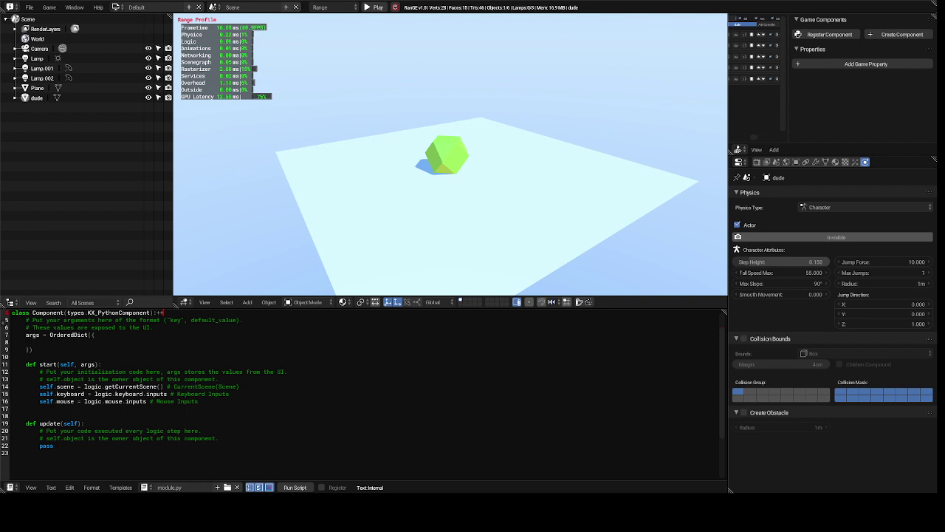
key("space")
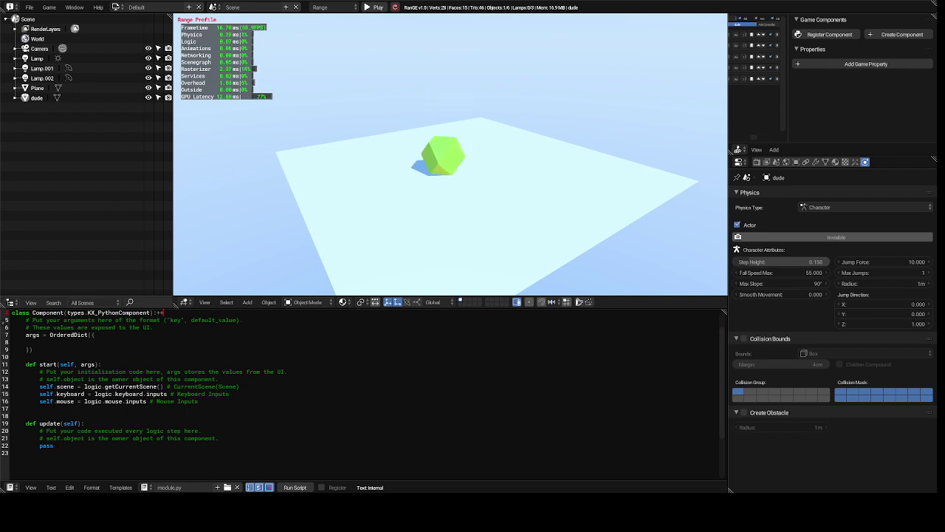
key("space")
key("Escape")
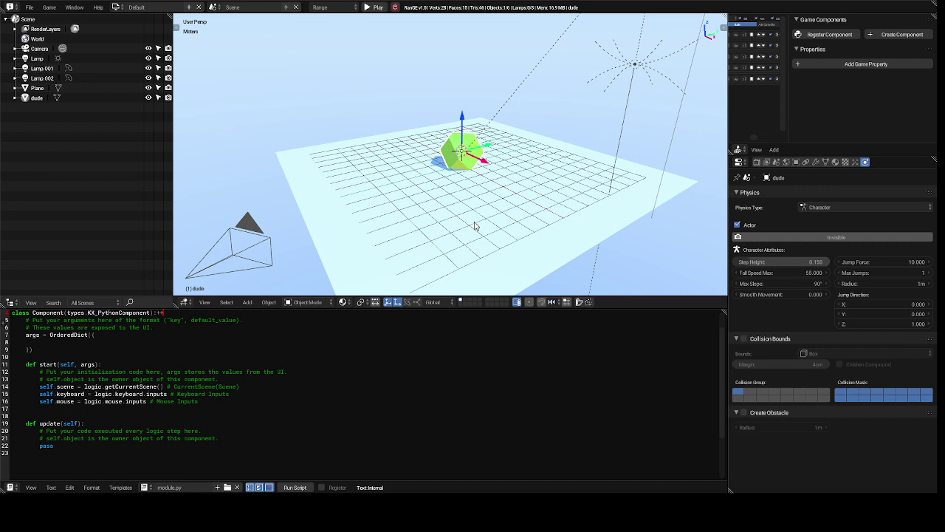
- Try moving dude freely and along the global Y, X and Z axes, and cancel the move
key("g")
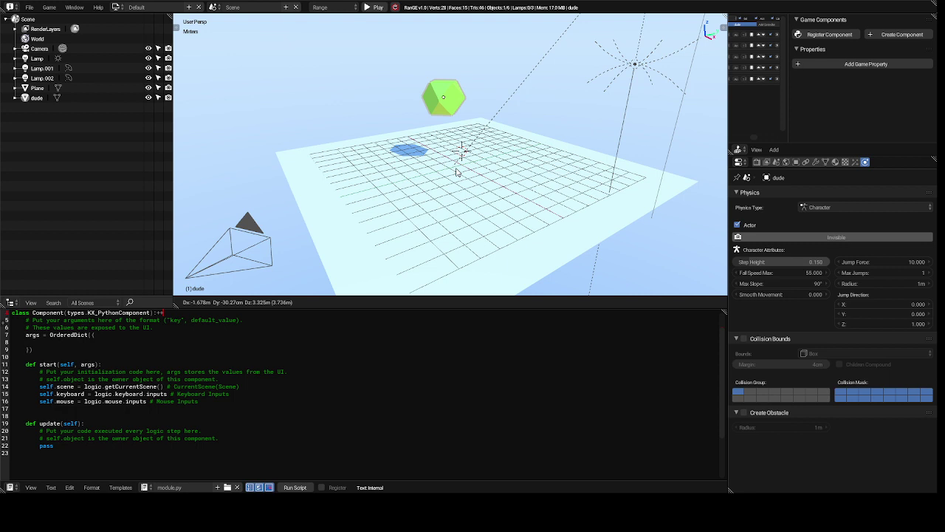
key("y")
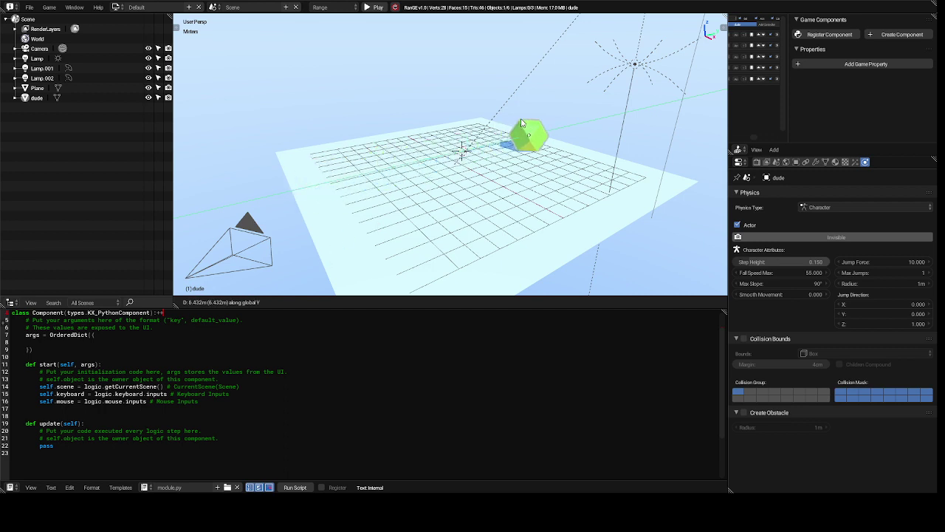
key("x")
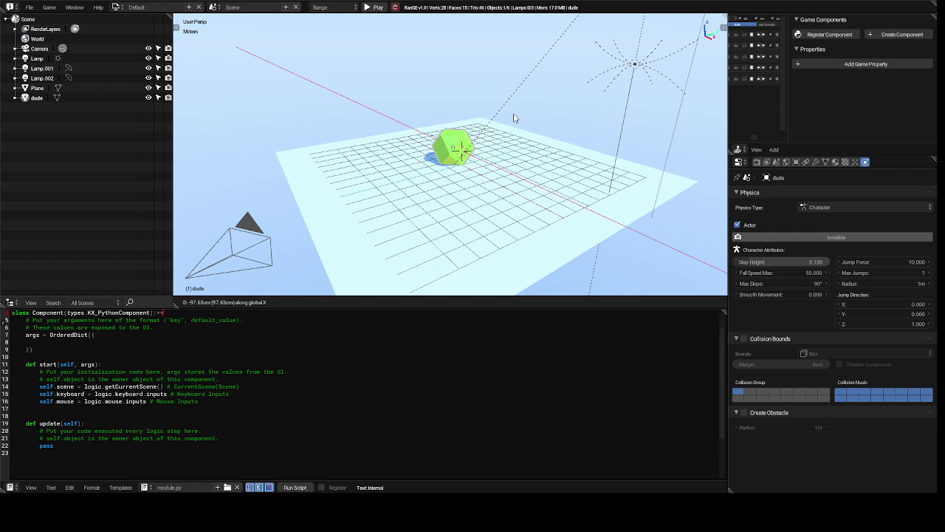
key("z")
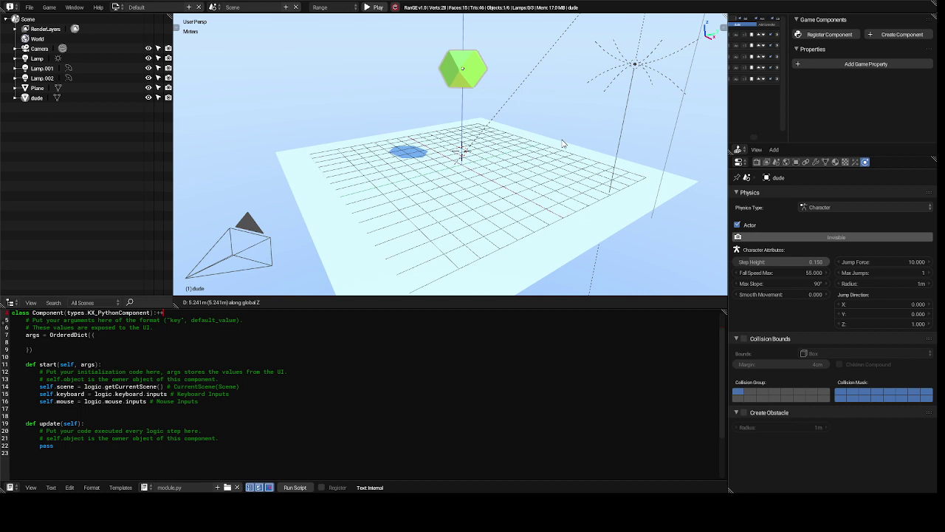
key("Escape")
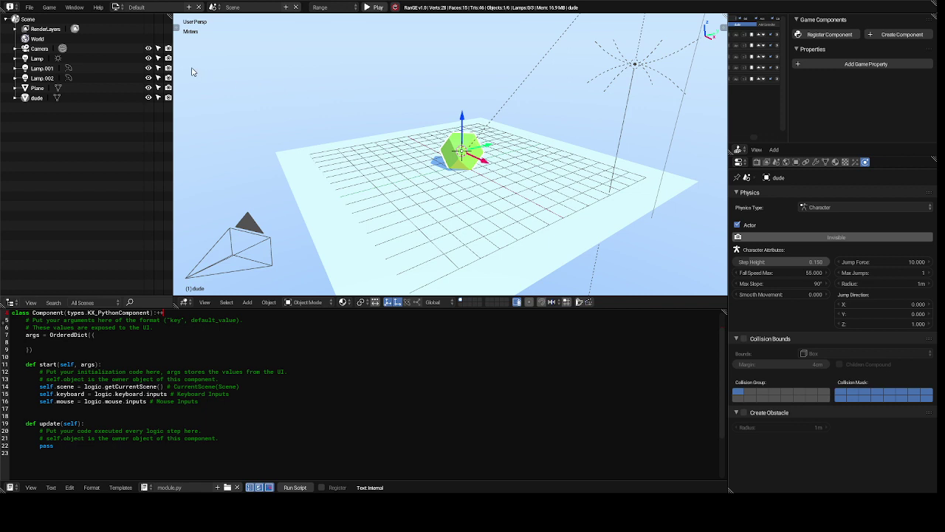
- Open the user preferences for viewing, and deselect dude back in the scene
left_click(29, 7)
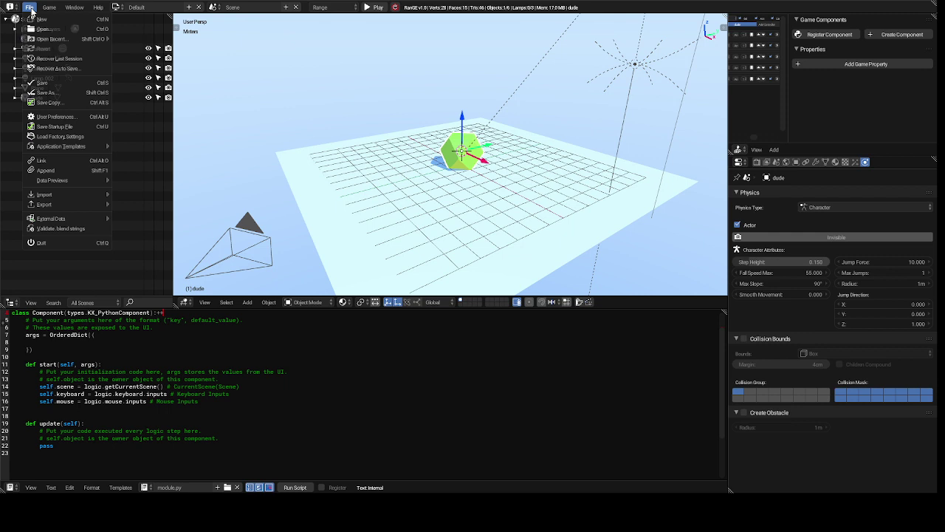
left_click(74, 118)
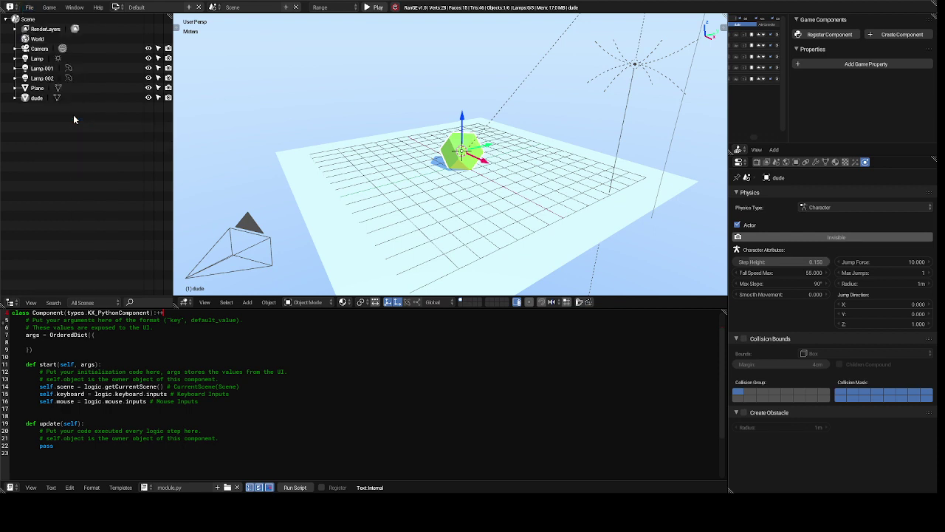
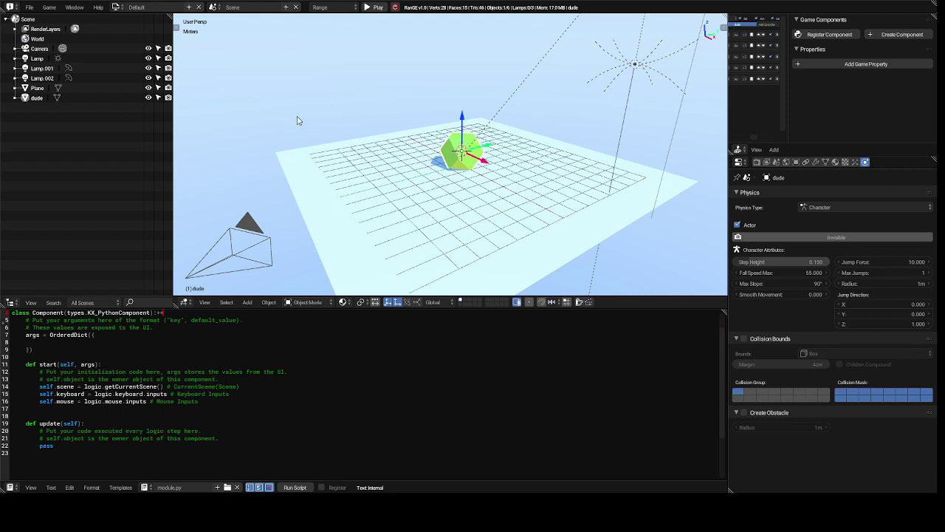
left_click(298, 121)
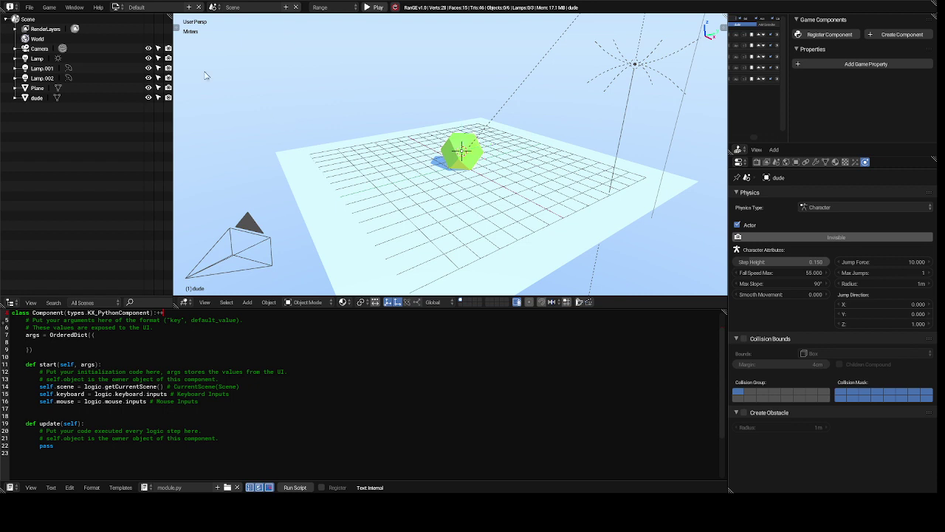
- Import the Wavefront file japanese maple.obj from the "more obj files and textures" folder with the default OBJ options
left_click(28, 8)
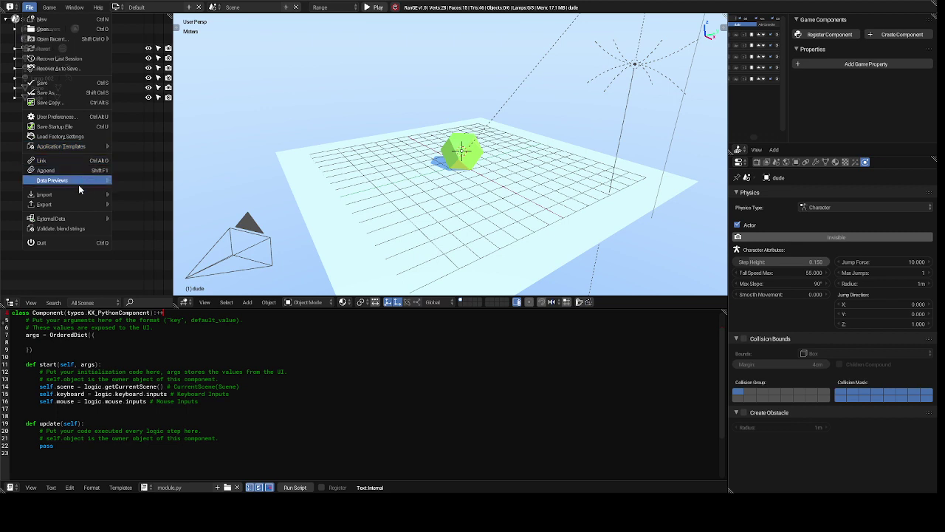
mouse_move(83, 196)
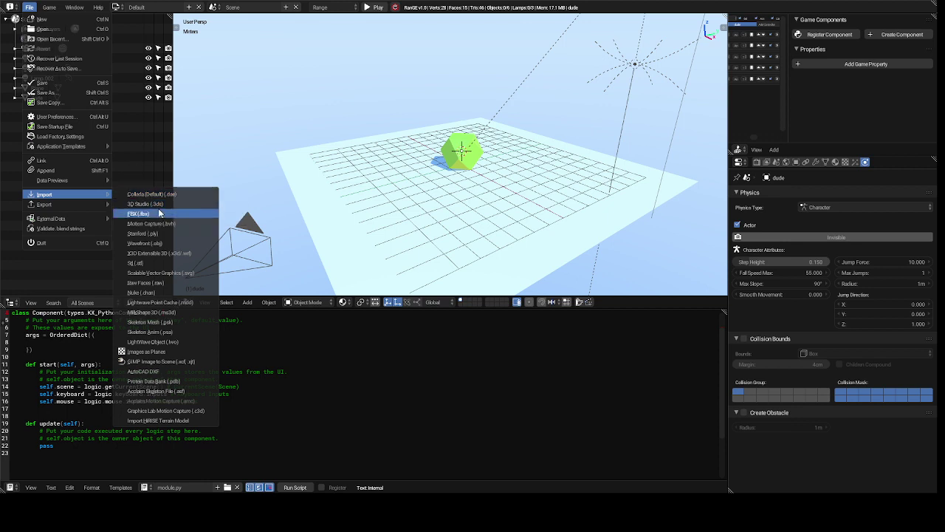
left_click(168, 245)
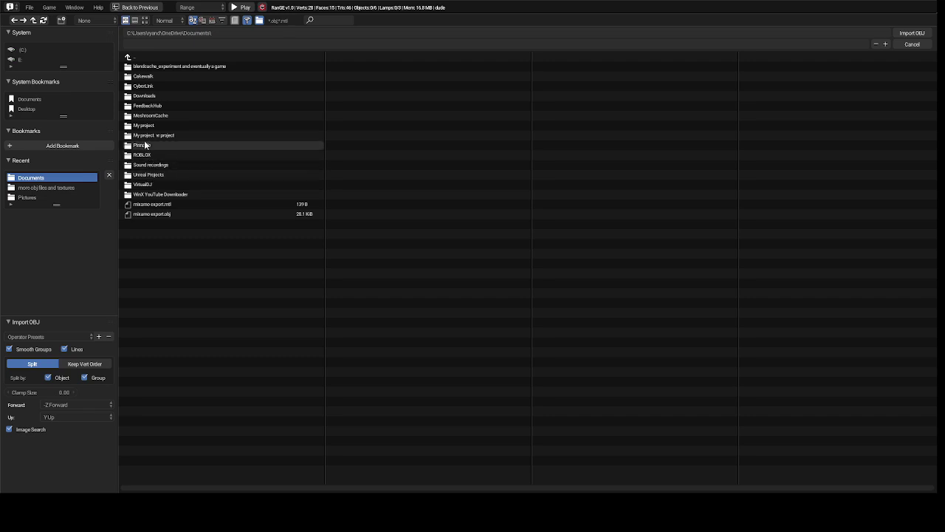
left_click(66, 189)
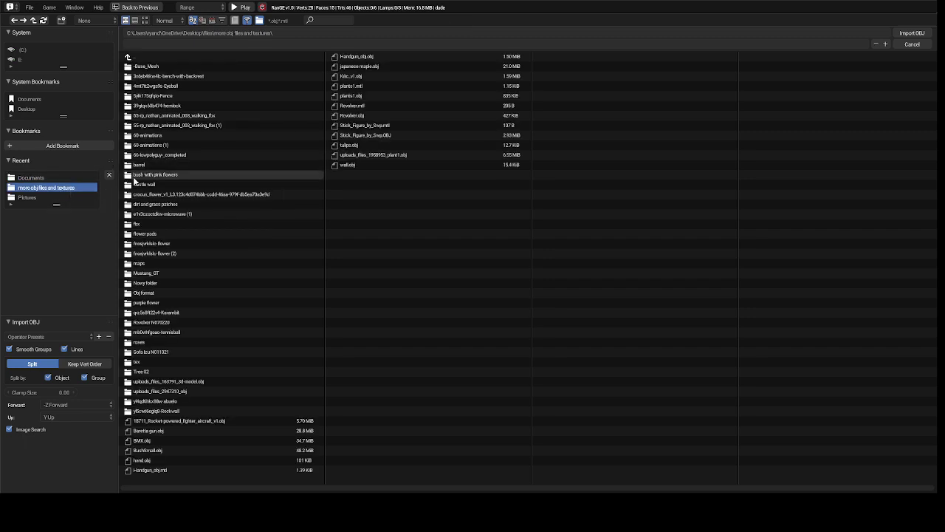
left_click(173, 187)
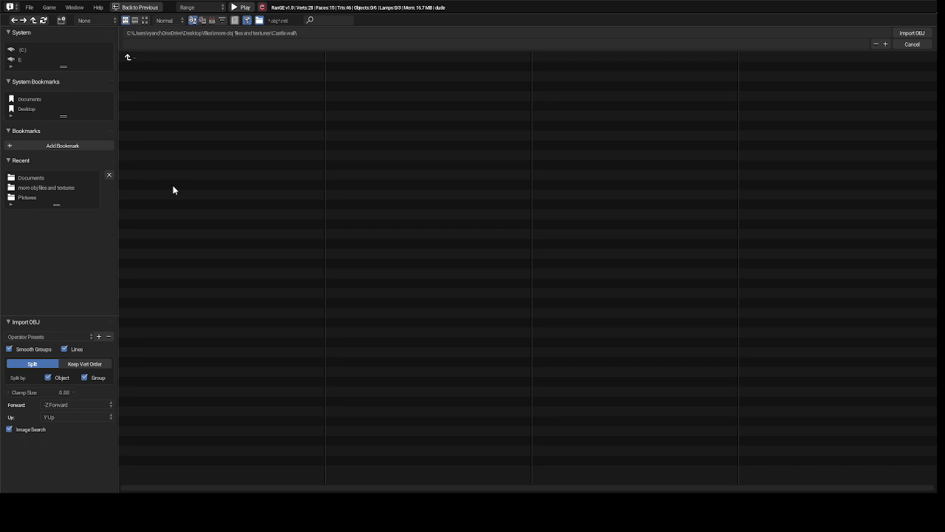
left_click(129, 61)
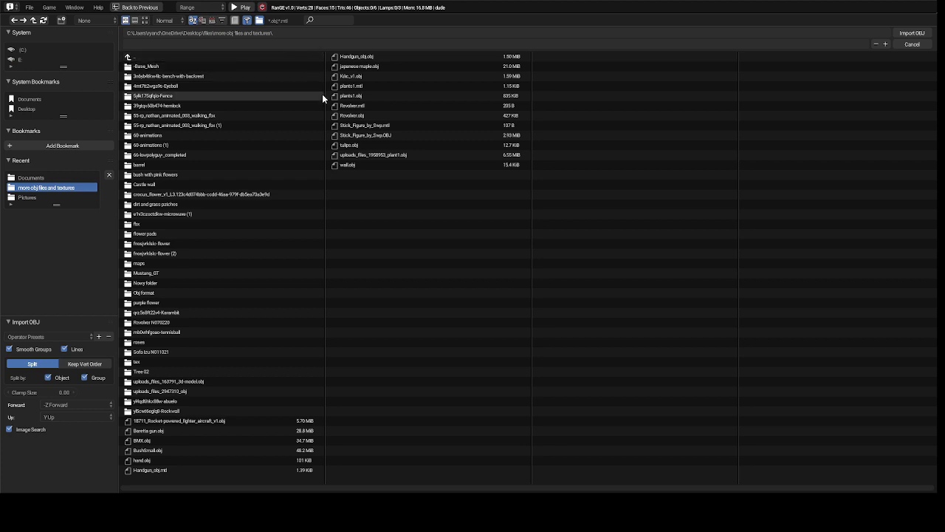
left_click(352, 66)
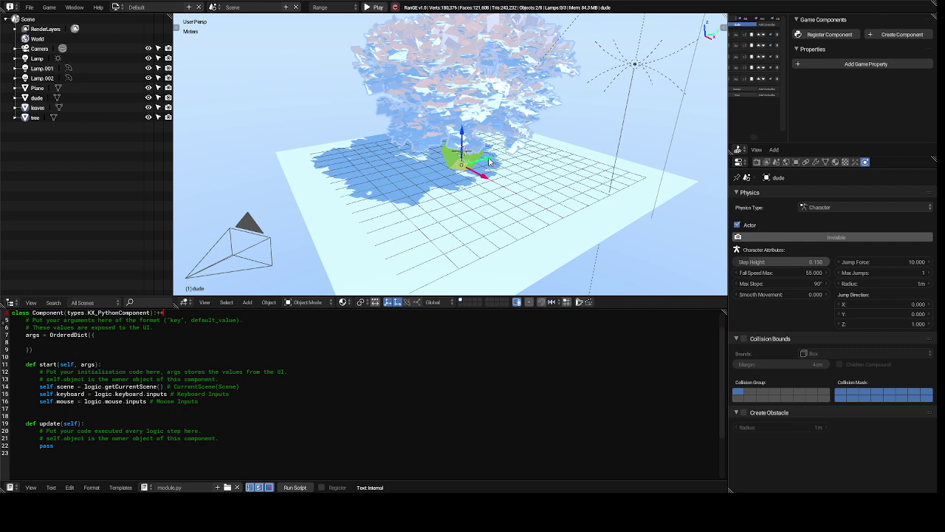
- Move the imported tree and leaves about -7.5 m along global Y and scale them to about 0.76
key("g")
key("y")
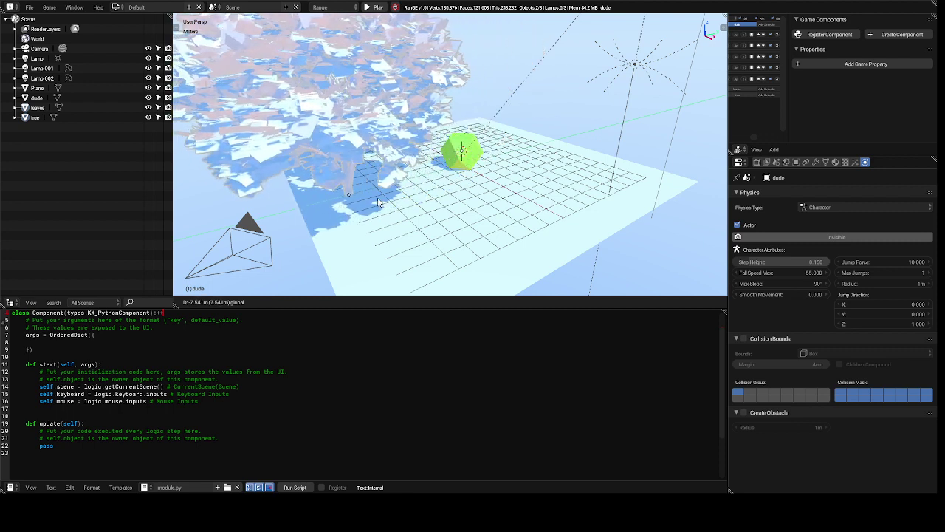
left_click(382, 201)
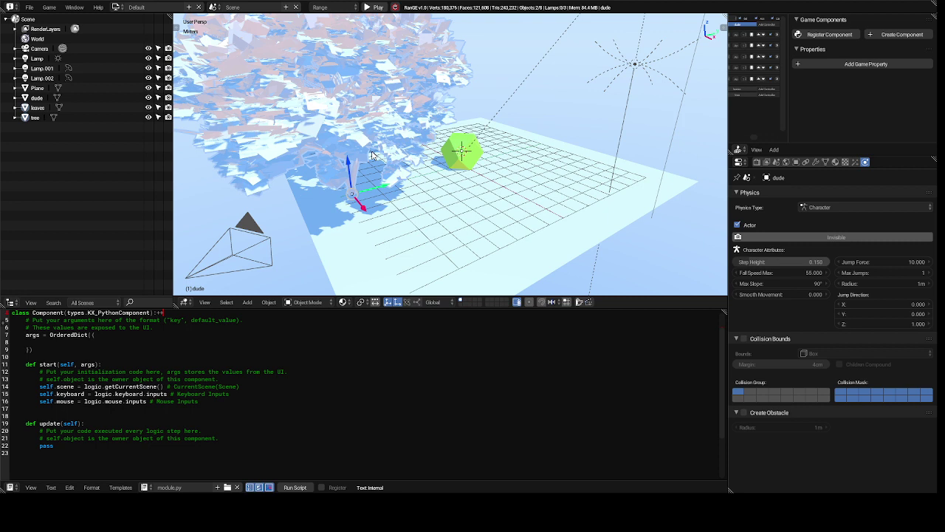
key("s")
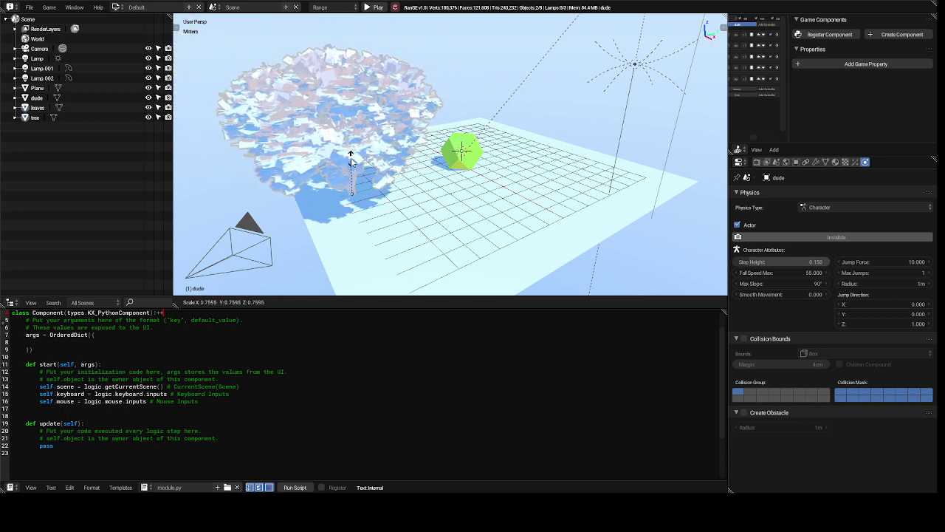
left_click(353, 162)
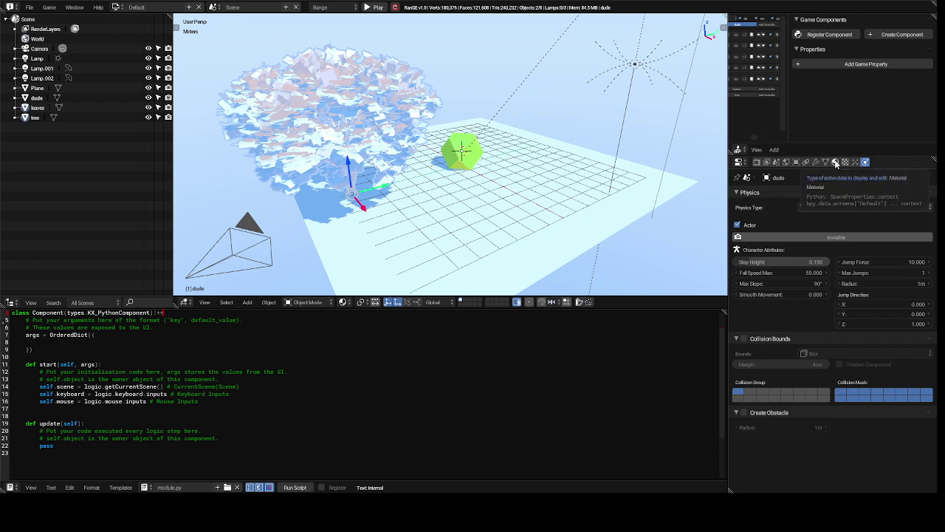
- Add a second material slot with a new material to dude and set its diffuse colour to bright green, about R 0.007, G 0.800, B 0.001
left_click(835, 162)
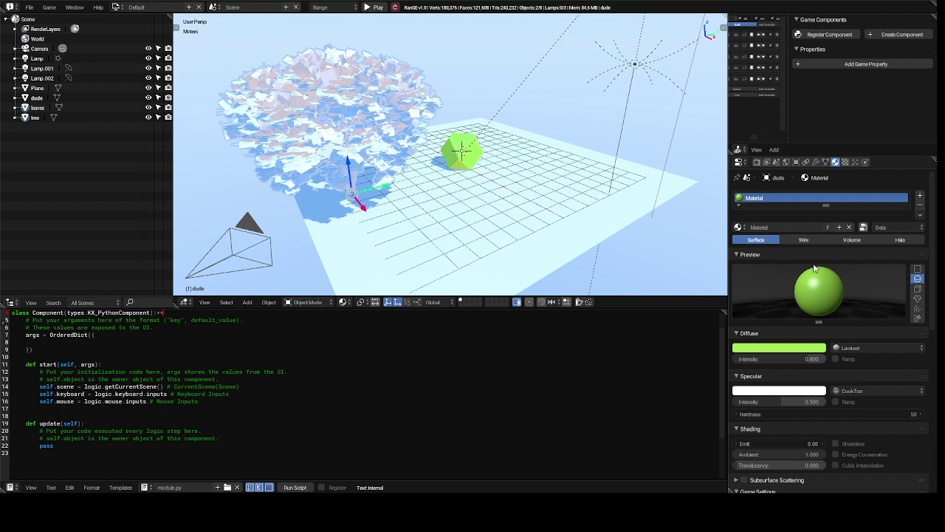
left_click(919, 197)
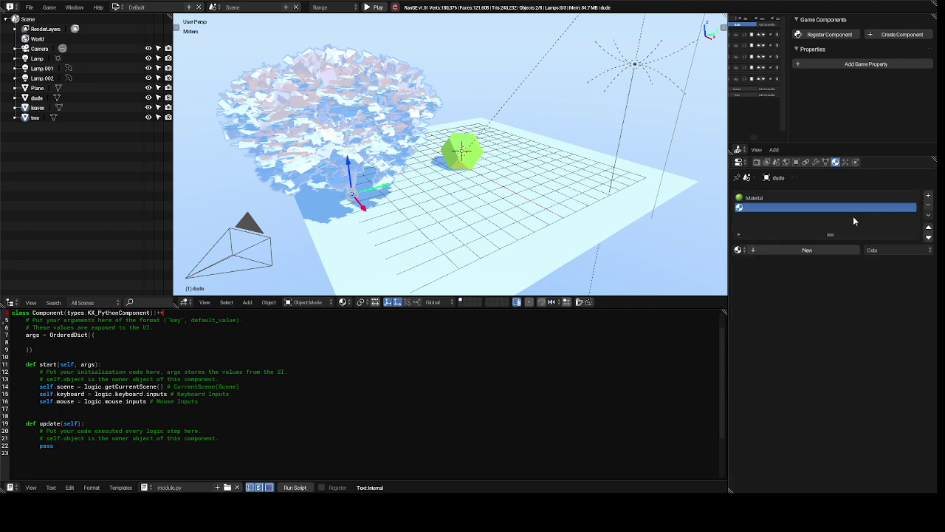
left_click(785, 250)
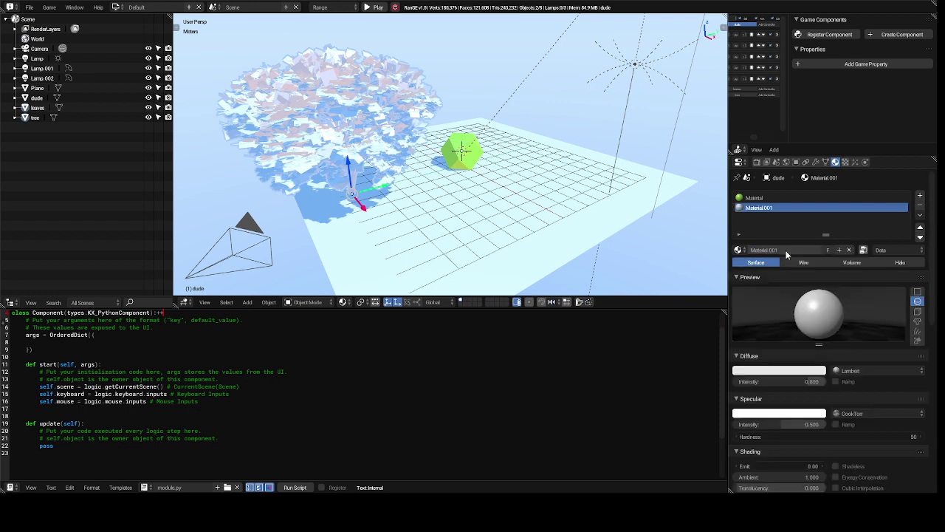
left_click(782, 373)
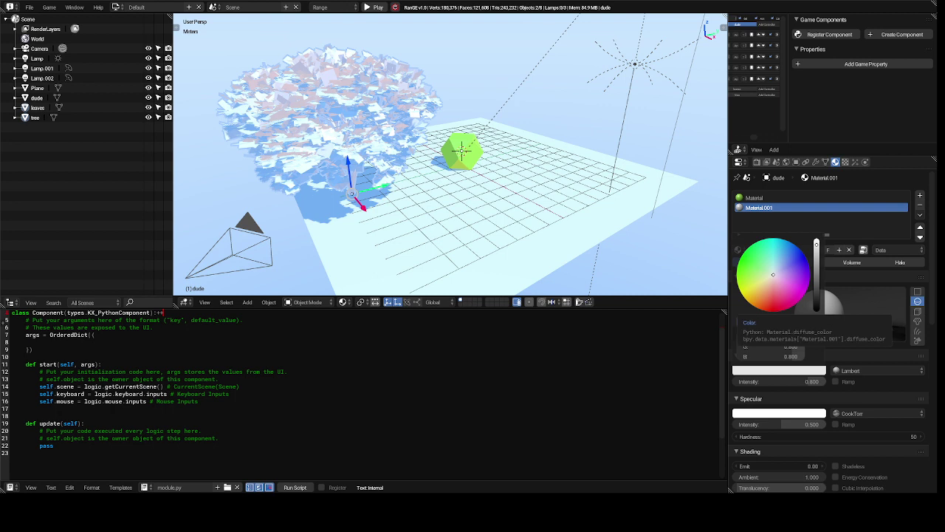
left_click(751, 261)
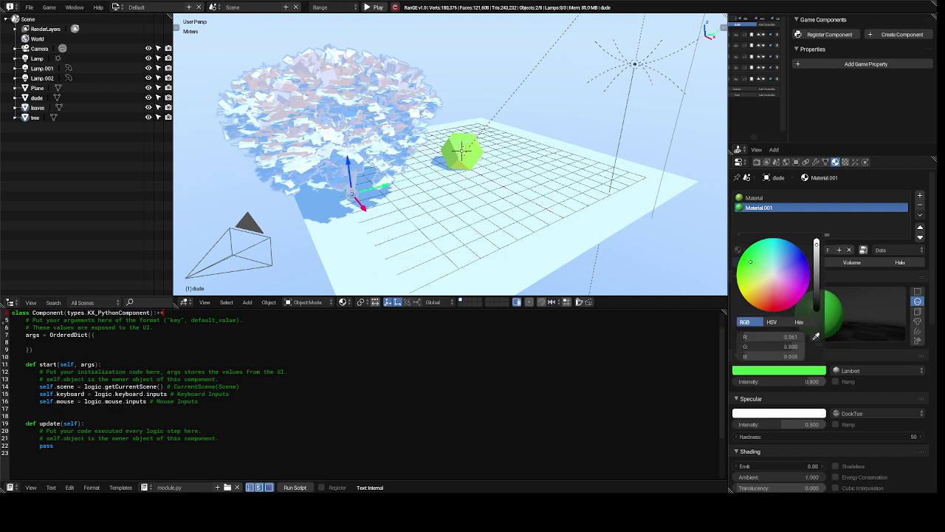
left_click_drag(750, 261, 747, 261)
left_click_drag(741, 258, 741, 261)
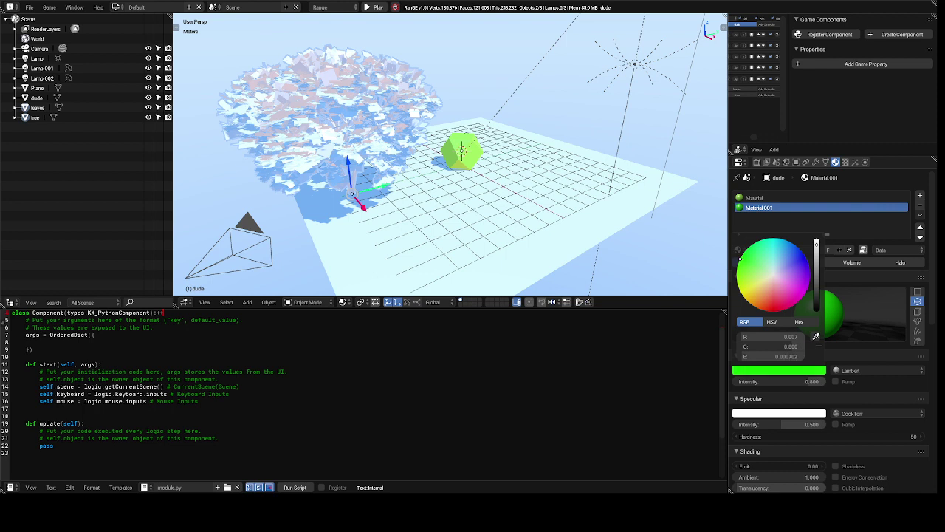
left_click(742, 225)
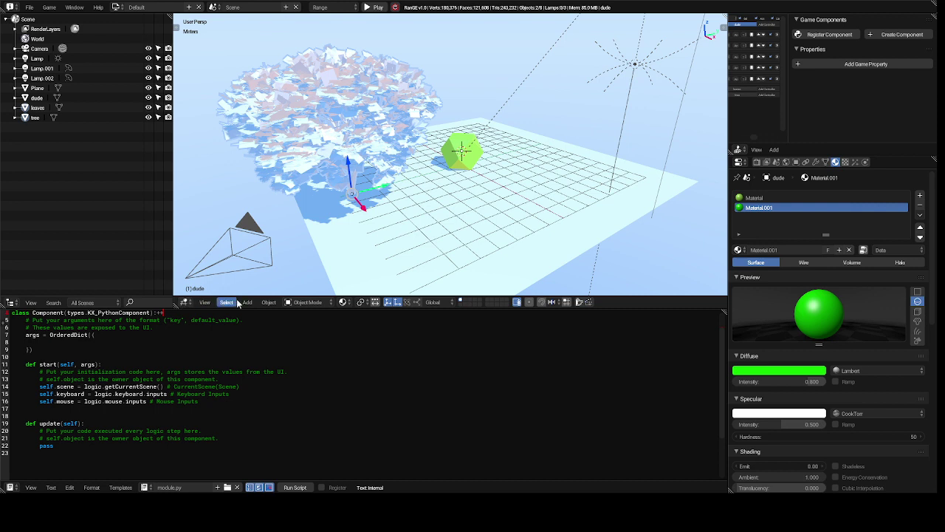
- Switch dude to Edit Mode, select its whole mesh, and toggle between Edit Mode and Object Mode, ending in Object Mode
left_click(303, 302)
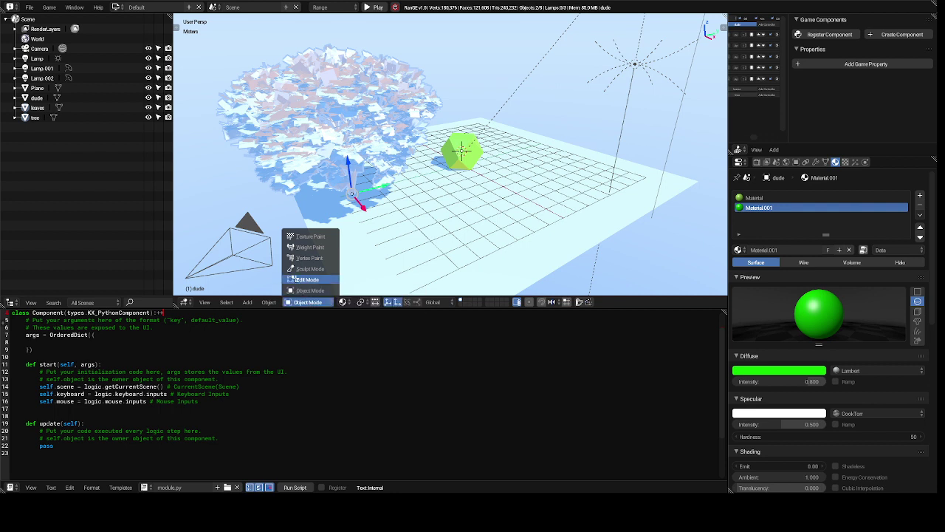
left_click(303, 280)
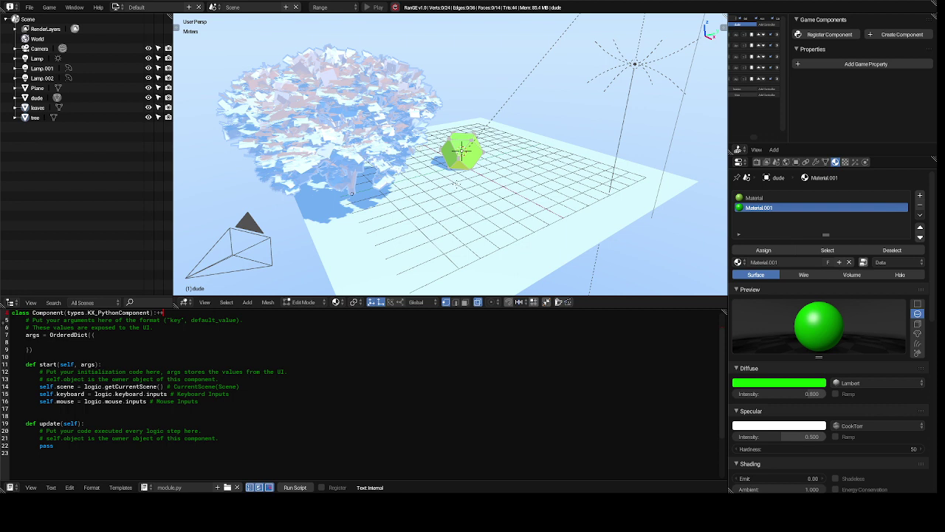
key("a")
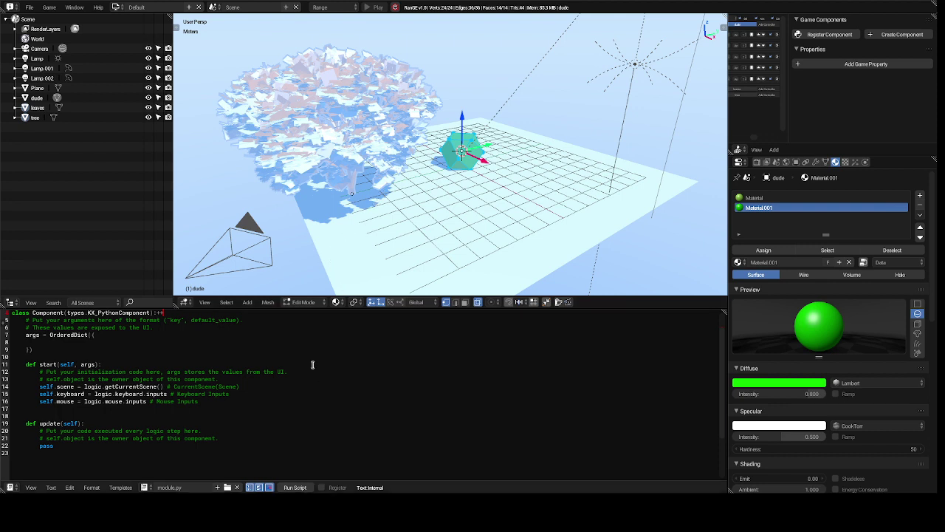
left_click(294, 304)
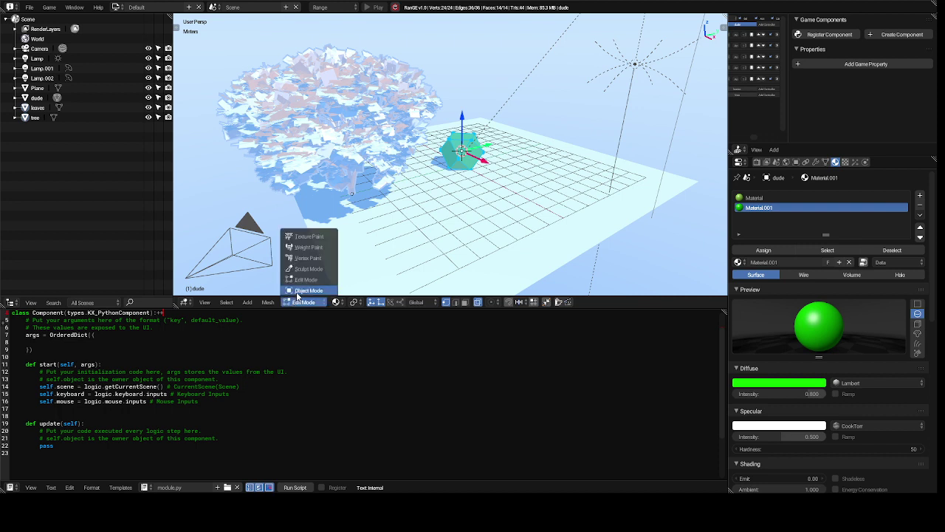
left_click(296, 291)
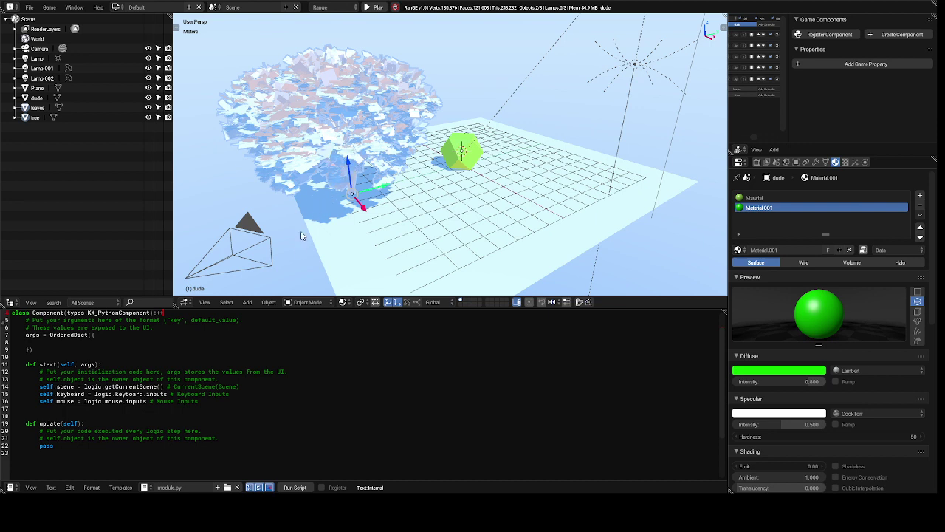
left_click(304, 302)
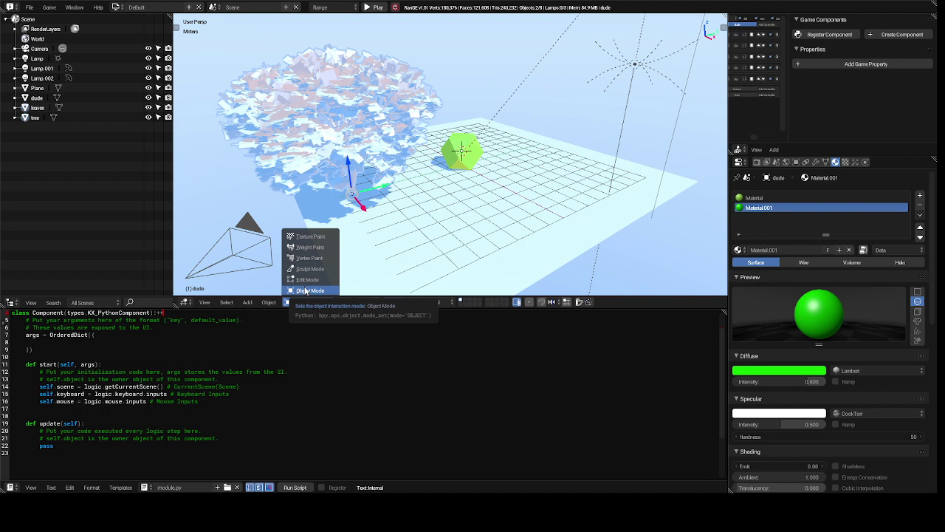
left_click(306, 279)
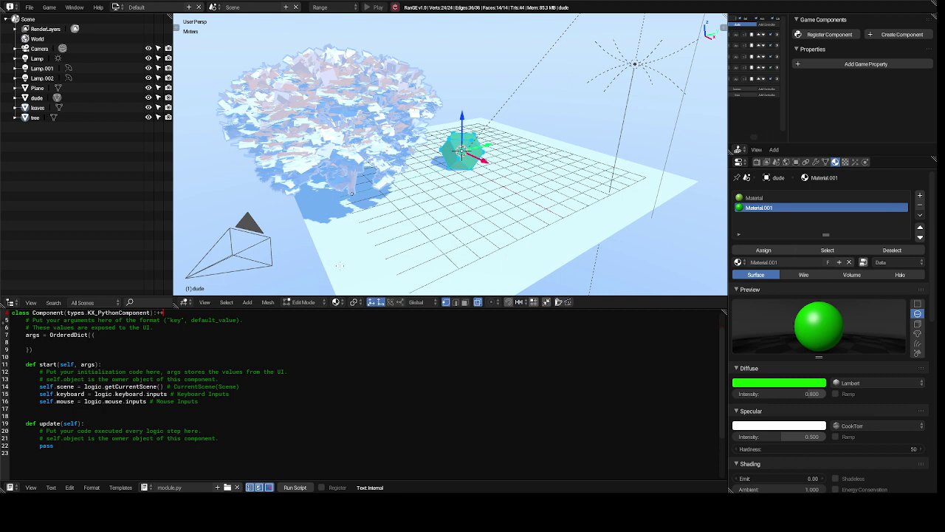
left_click(298, 302)
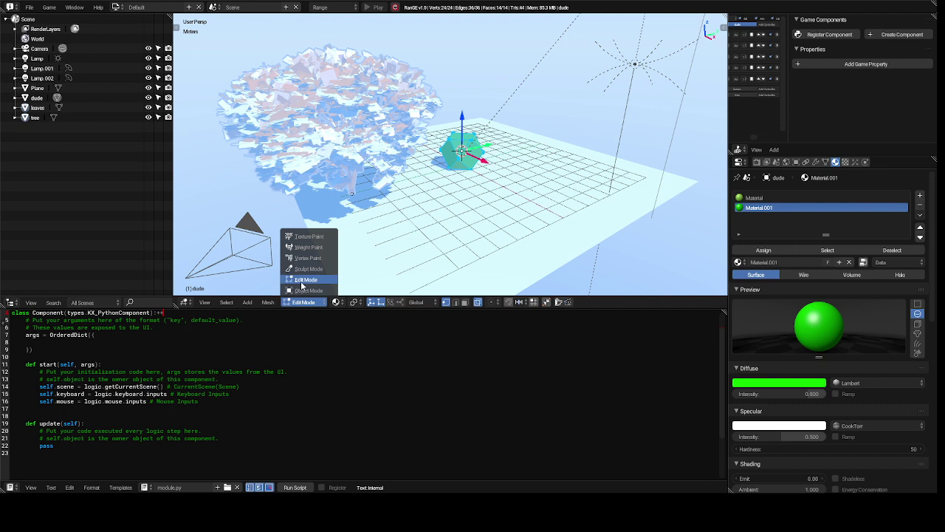
left_click(309, 290)
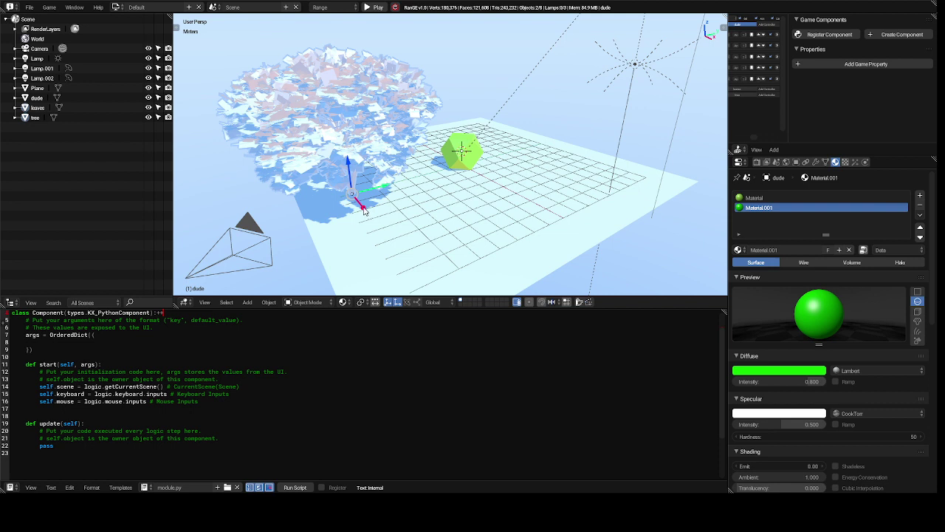
- Delete the dude object from the scene
right_click(460, 149)
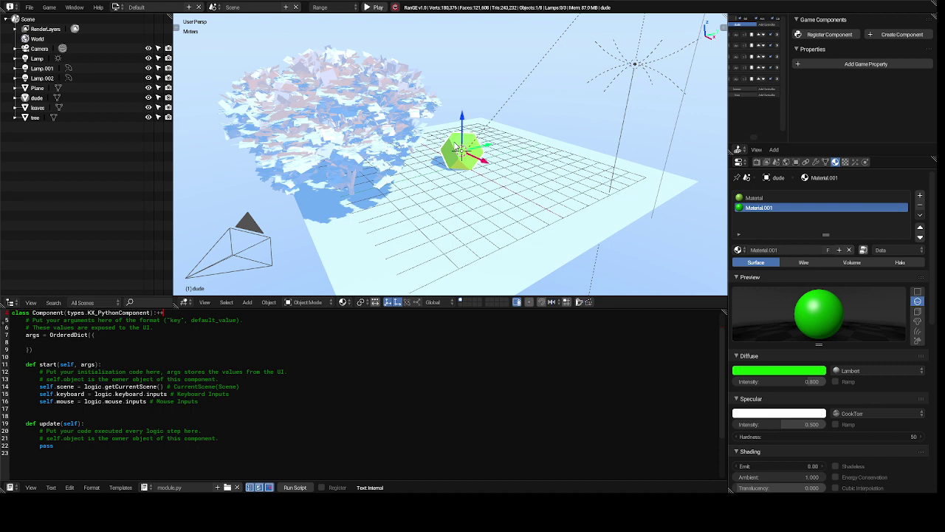
key("x")
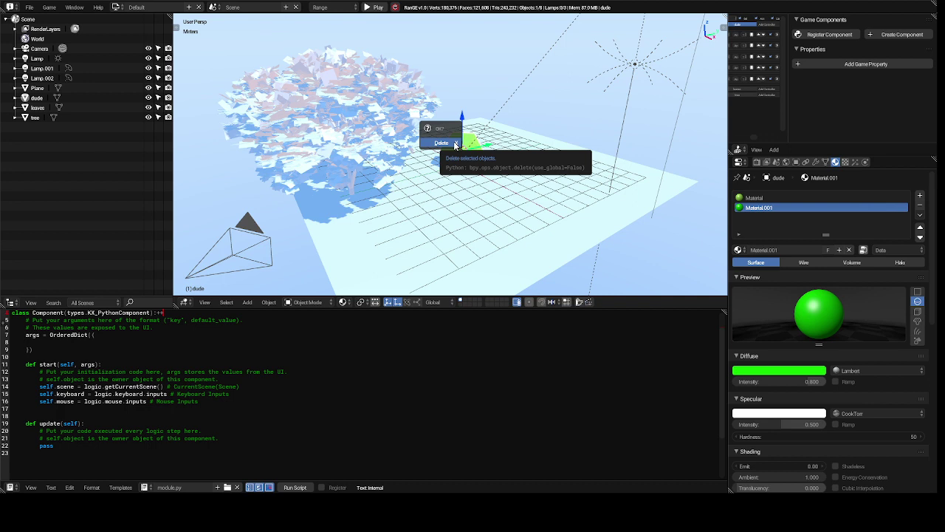
left_click(450, 143)
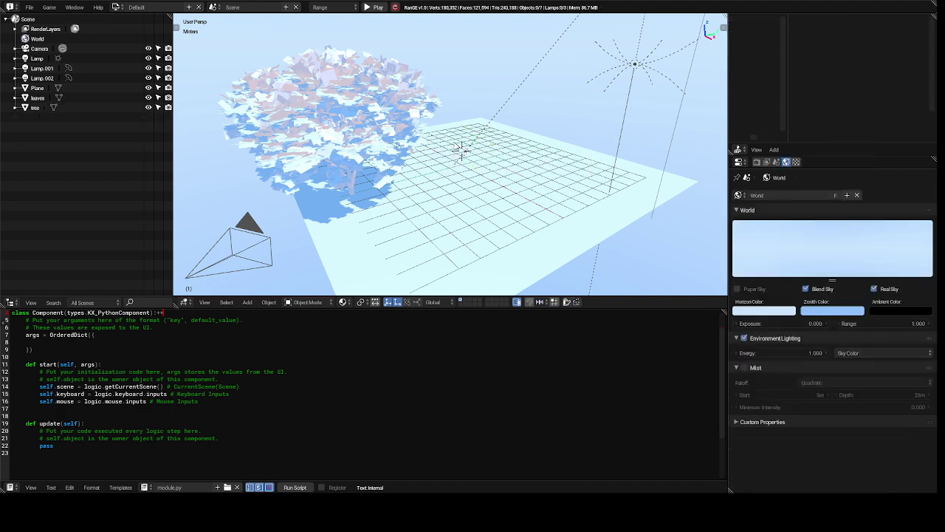
- Set the diffuse colour of the Leaves material on the leaves object to green
right_click(356, 128)
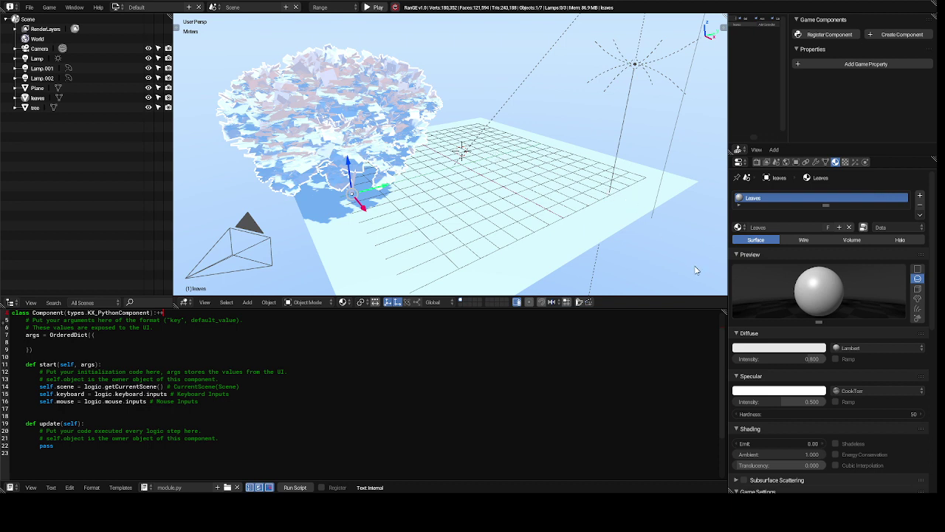
left_click(760, 350)
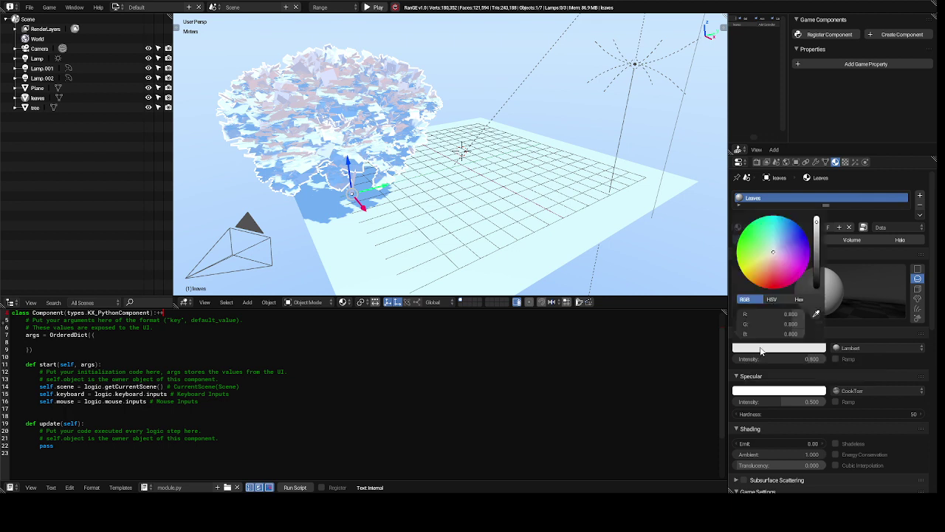
left_click(757, 236)
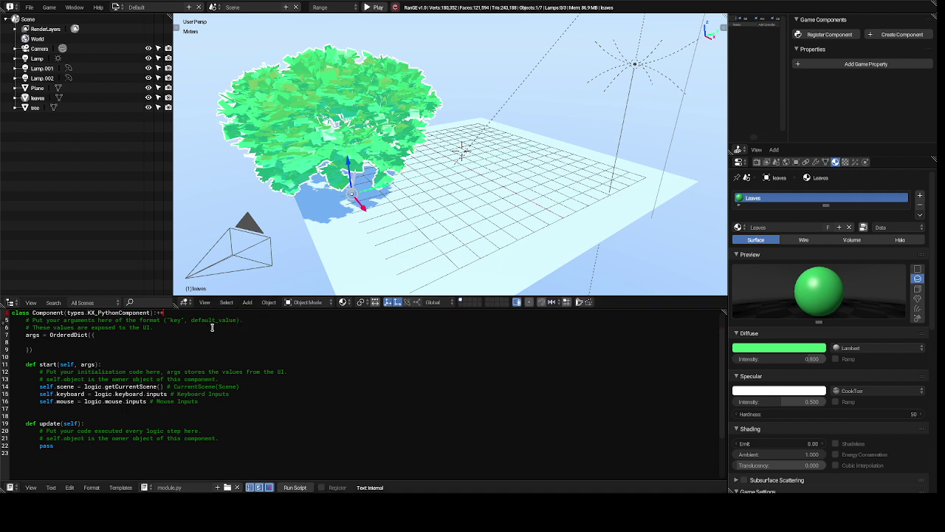
- Put the leaves object in Edit Mode and examine its mesh up close around the trunk
left_click(301, 303)
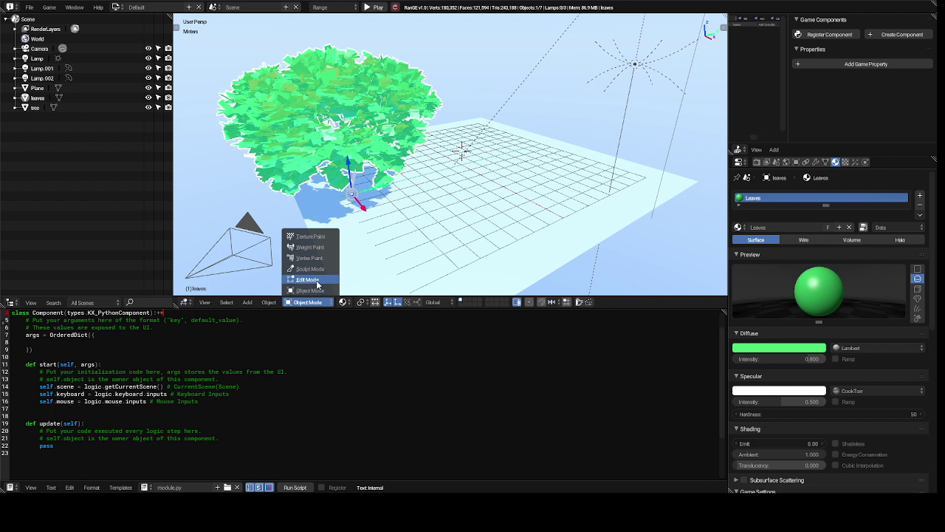
left_click(317, 281)
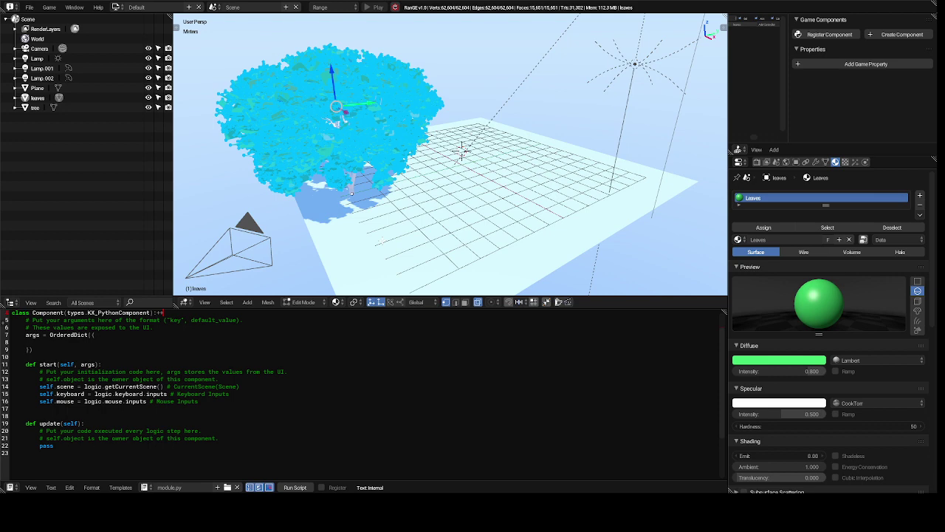
scroll(352, 194, "up", 5)
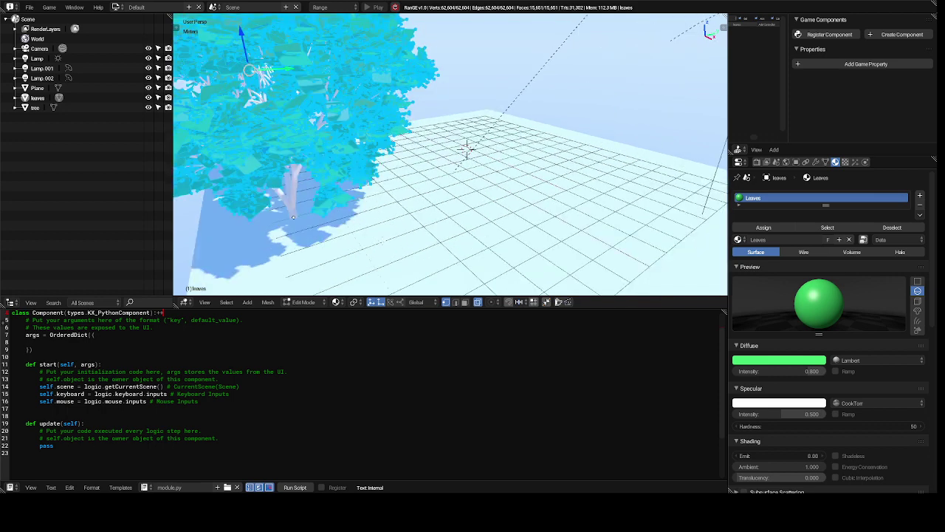
middle_click_drag(248, 235, 175, 266)
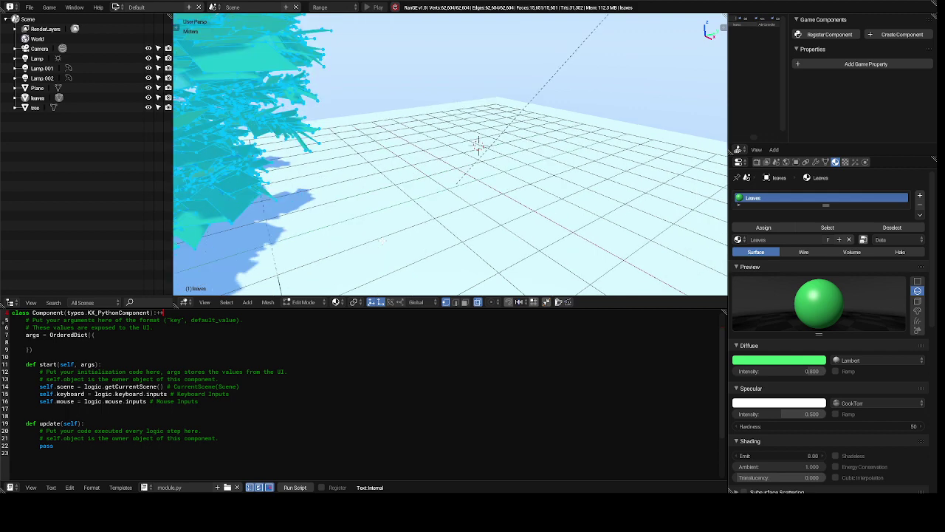
middle_click_drag(381, 240, 382, 239)
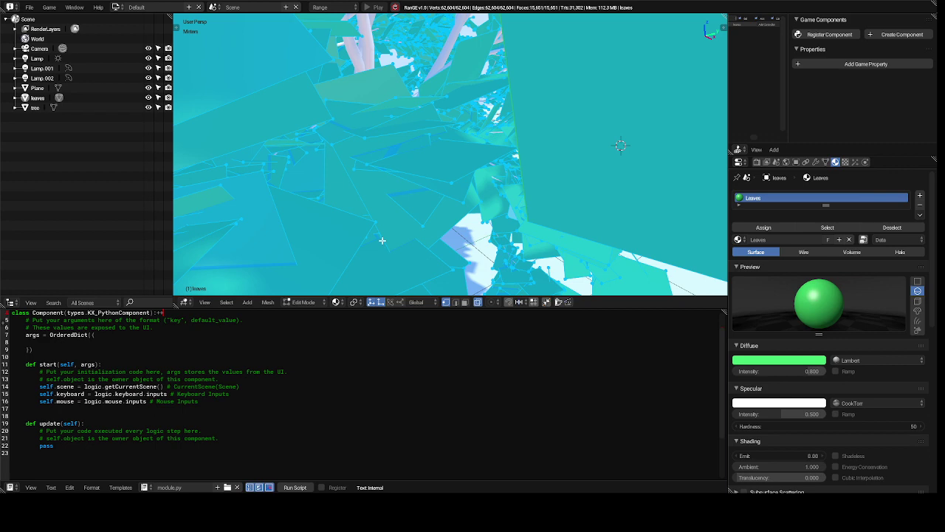
middle_click_drag(381, 240, 382, 240)
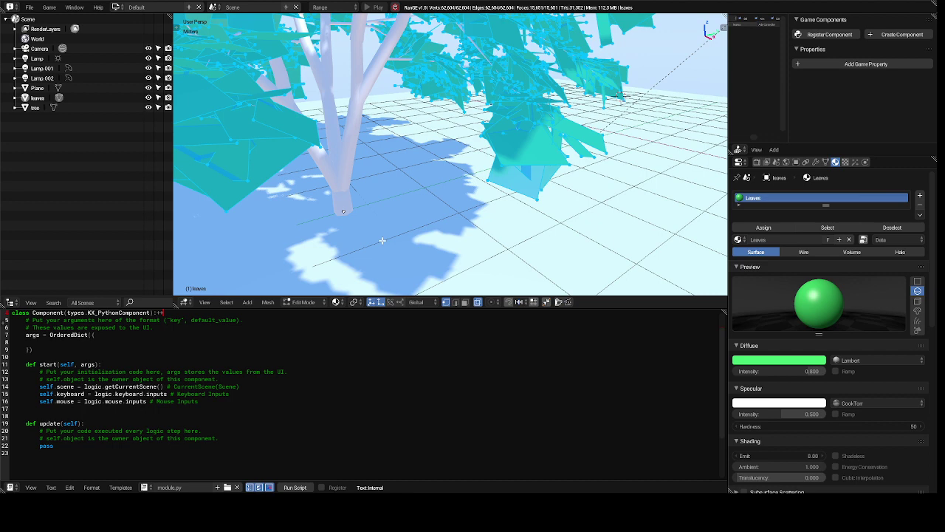
middle_click_drag(382, 240, 647, 104)
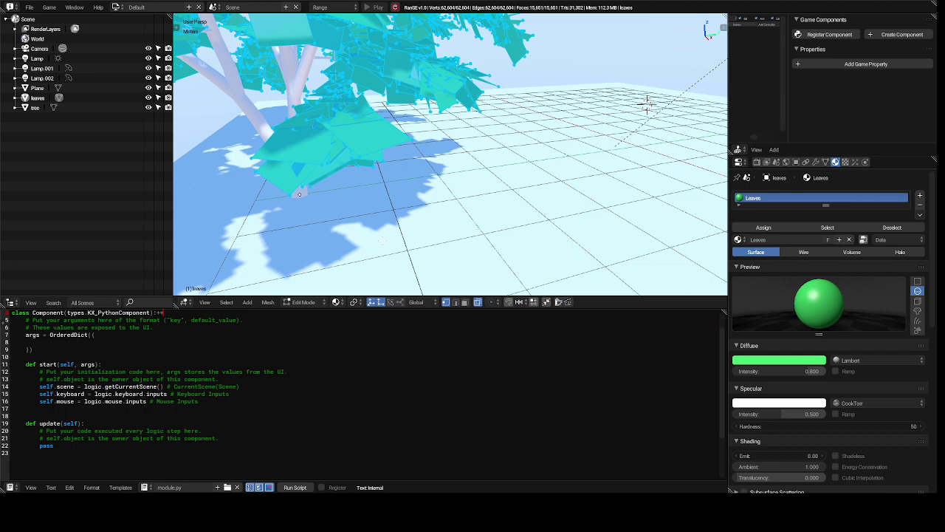
middle_click_drag(646, 104, 382, 240)
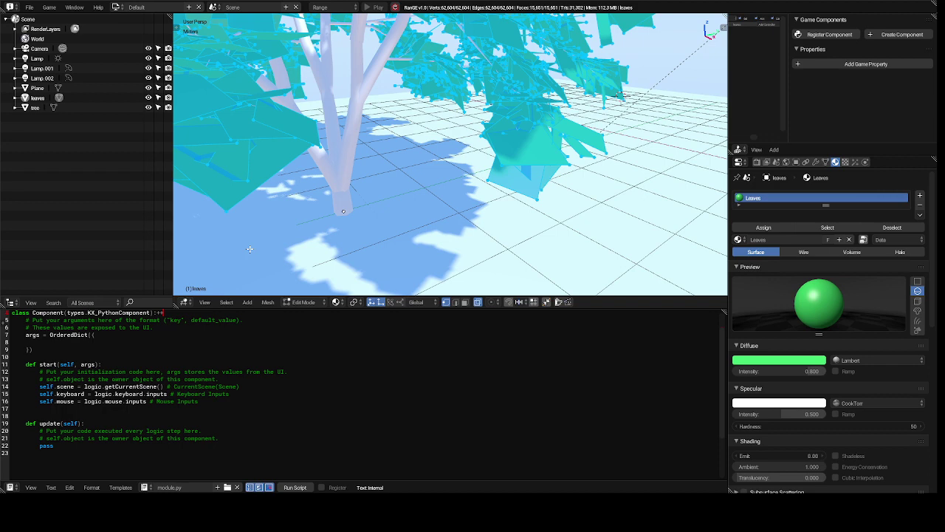
- Try several Knife cuts across the lower tree trunk while editing leaves, and cancel the tool
key("t")
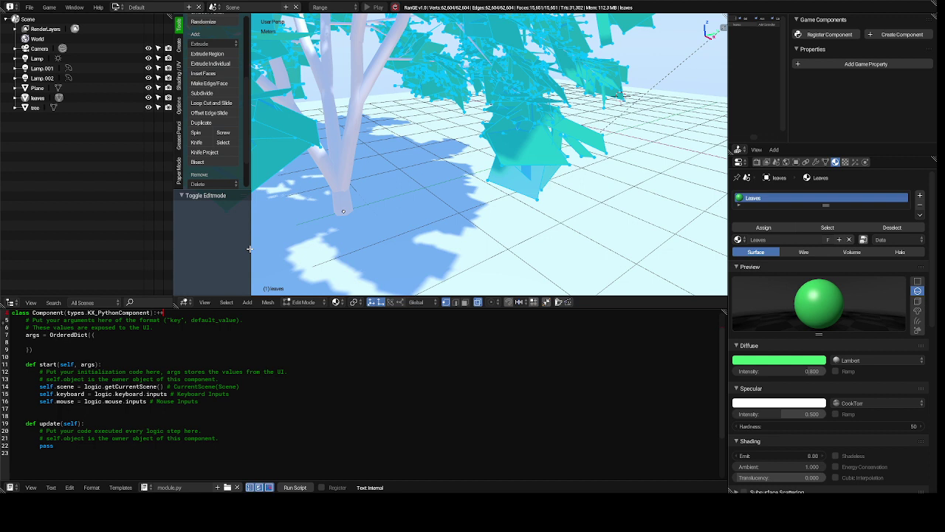
left_click(203, 143)
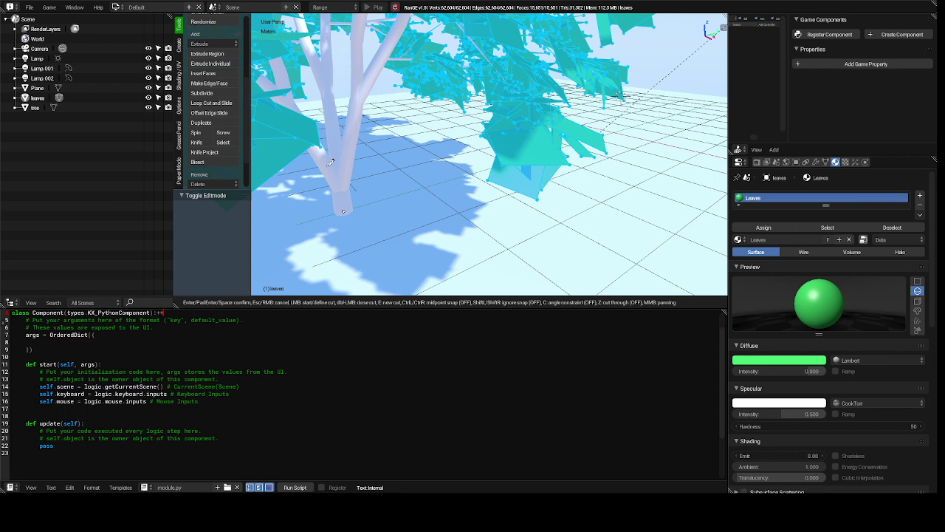
left_click(327, 164)
right_click(347, 150)
left_click(344, 156)
key("e")
left_click(344, 210)
key("e")
left_click(338, 116)
key("Escape")
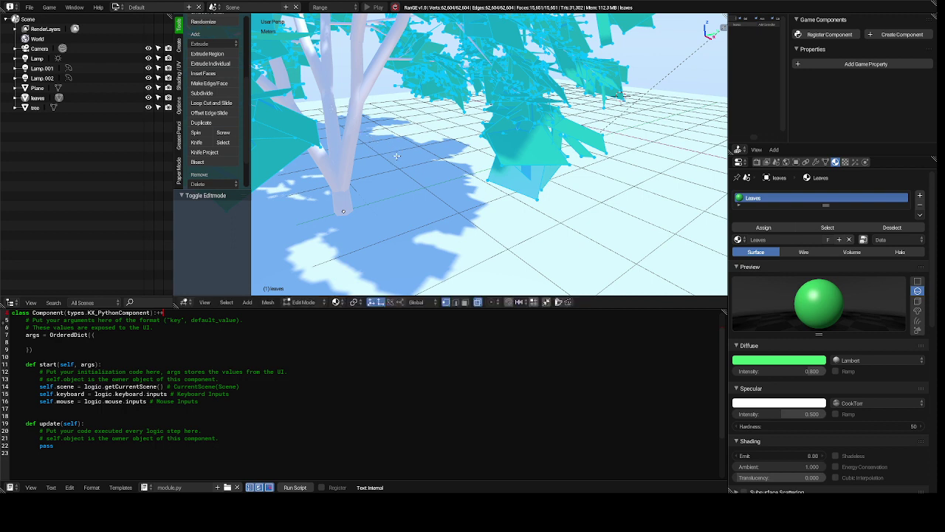